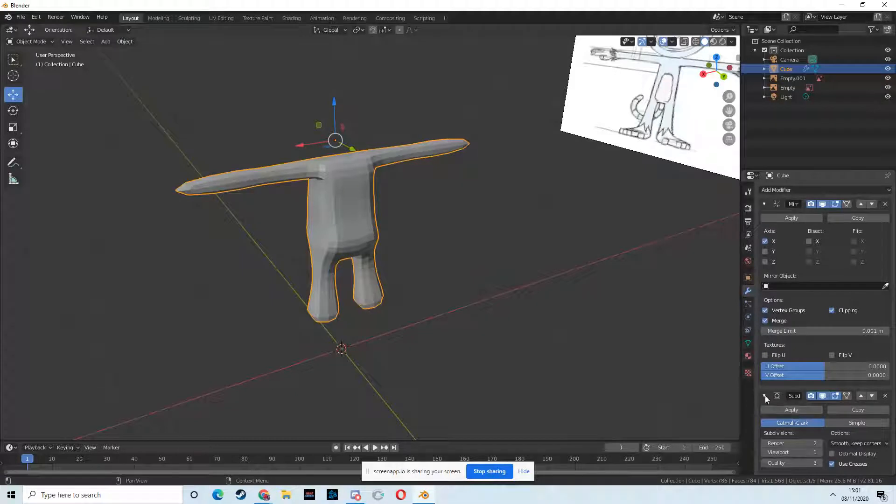
Step: Remove the Subdivision modifier from the monkey body and enter Edit Mode
left_click(885, 396)
middle_click_drag(513, 243, 427, 282)
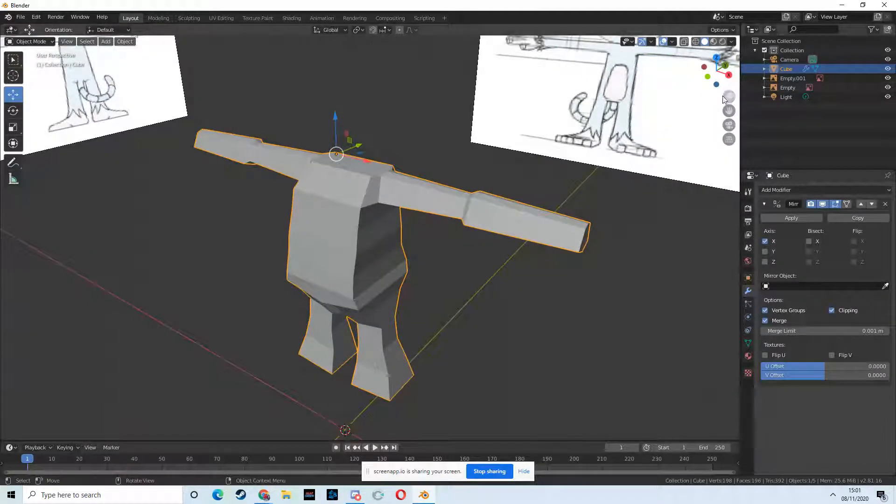
left_click(707, 77)
left_click(701, 71)
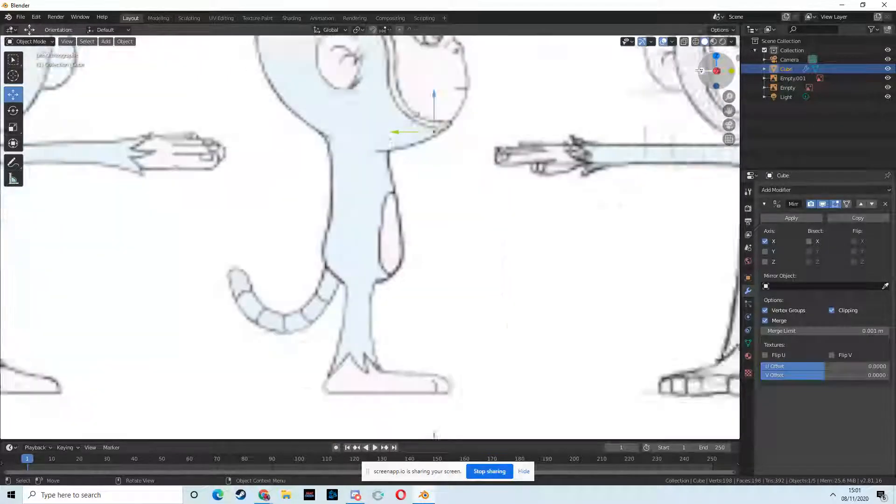
left_click(31, 41)
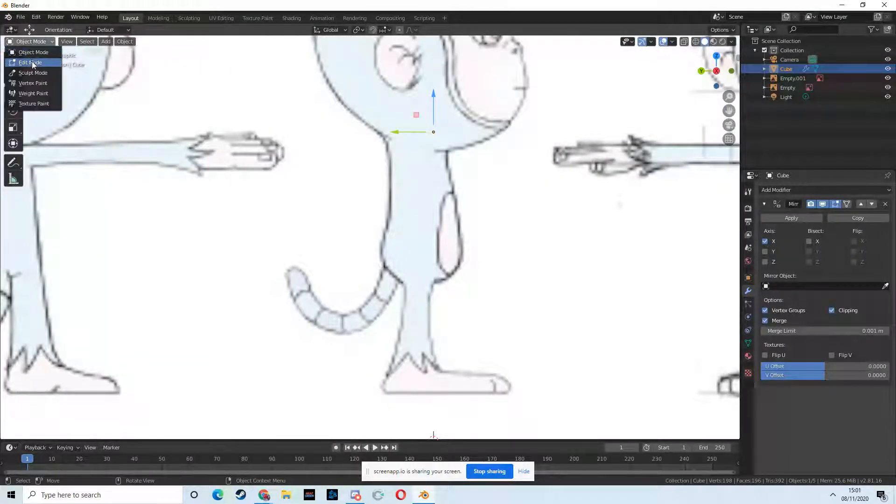
left_click(26, 57)
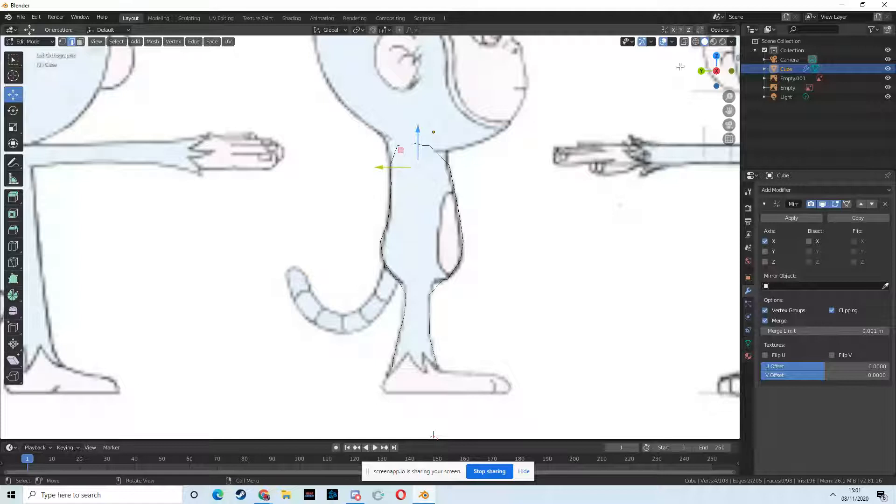
Step: Select the two bottom faces of the leg and extrude them 0.0843 m down to the sole in the side reference
left_click(701, 70)
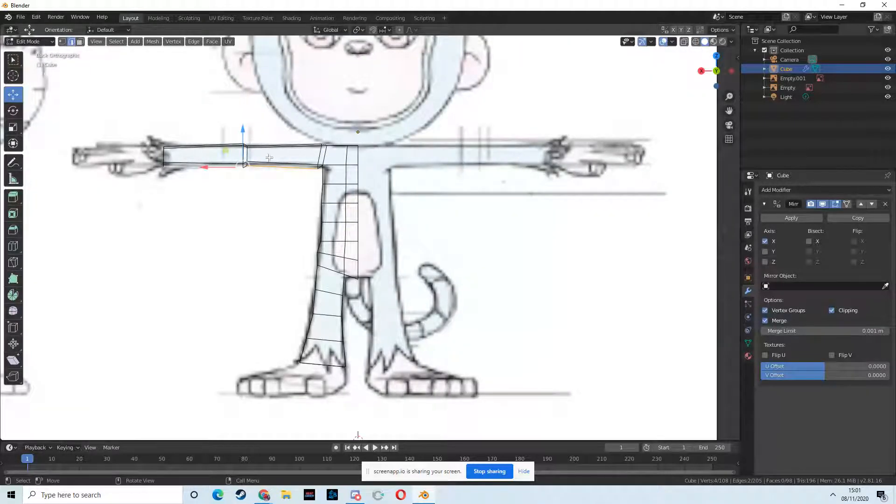
left_click(717, 71)
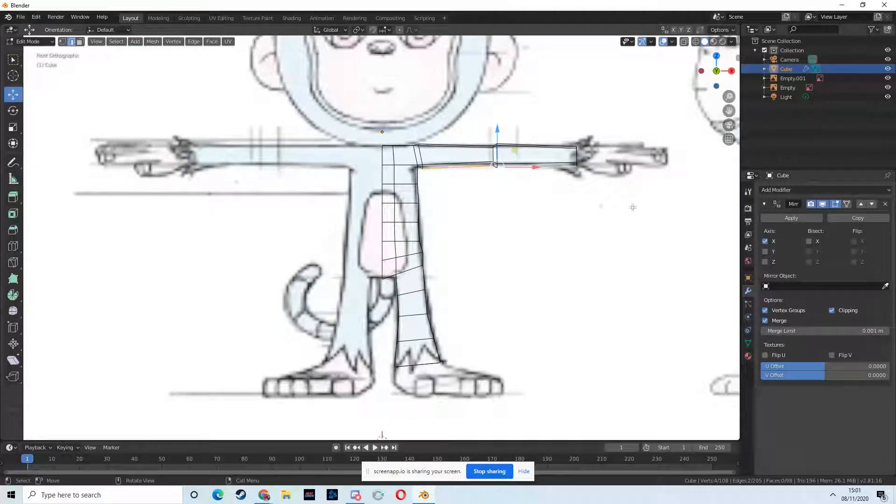
left_click_drag(701, 72, 702, 71)
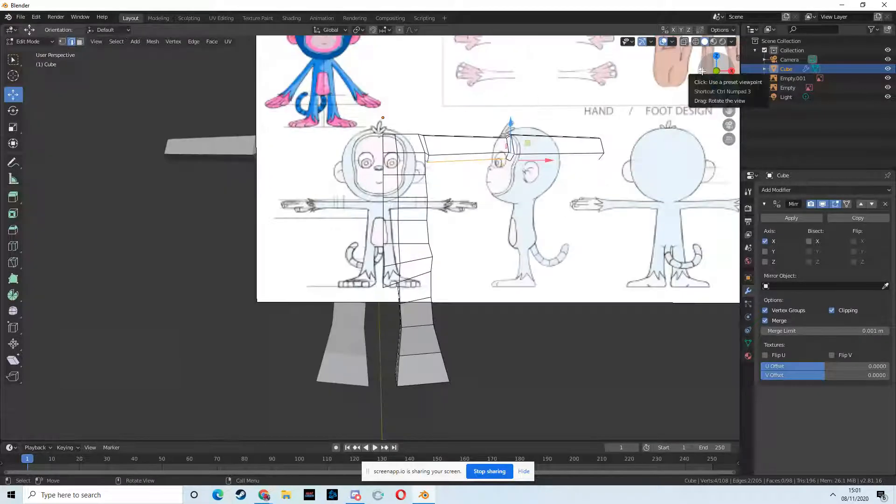
left_click(702, 71)
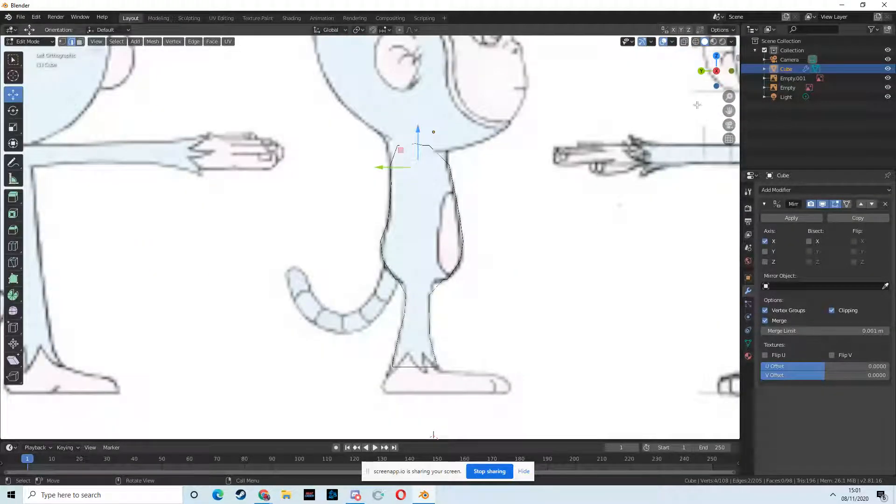
left_click(716, 71)
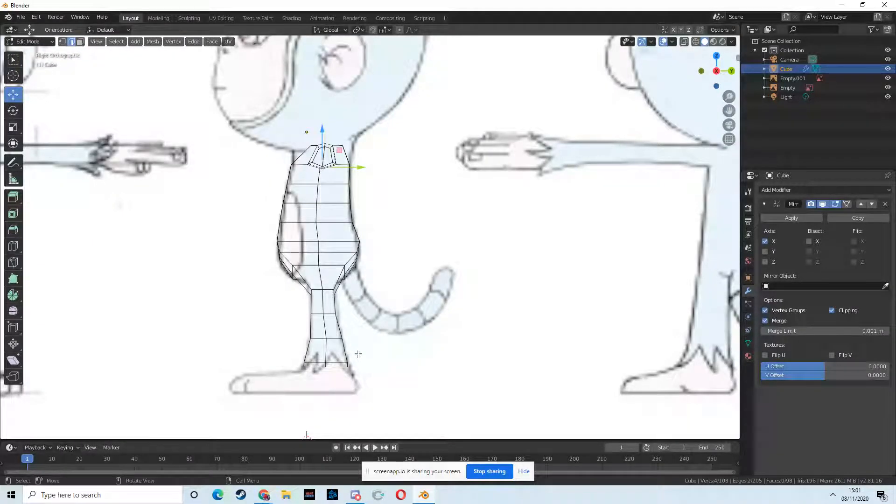
middle_click_drag(385, 320, 403, 281)
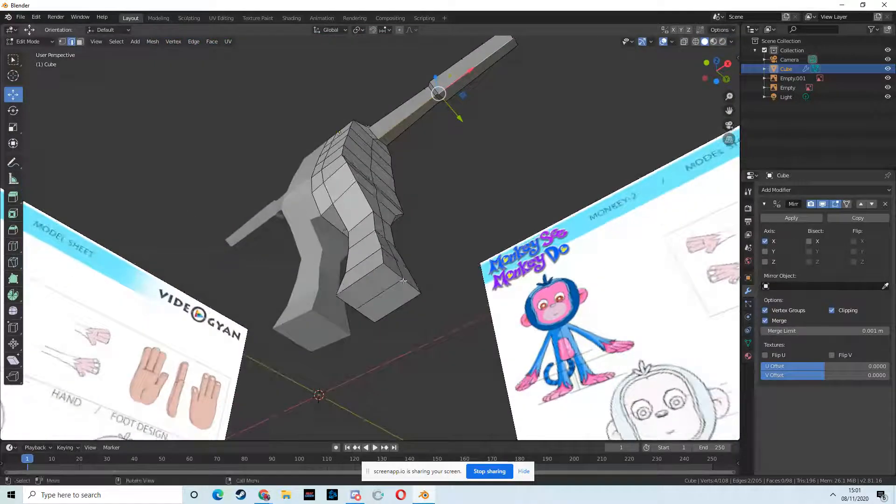
left_click(14, 60)
left_click(80, 43)
left_click(406, 301)
left_click(400, 300, "shift")
middle_click_drag(400, 300, 371, 343)
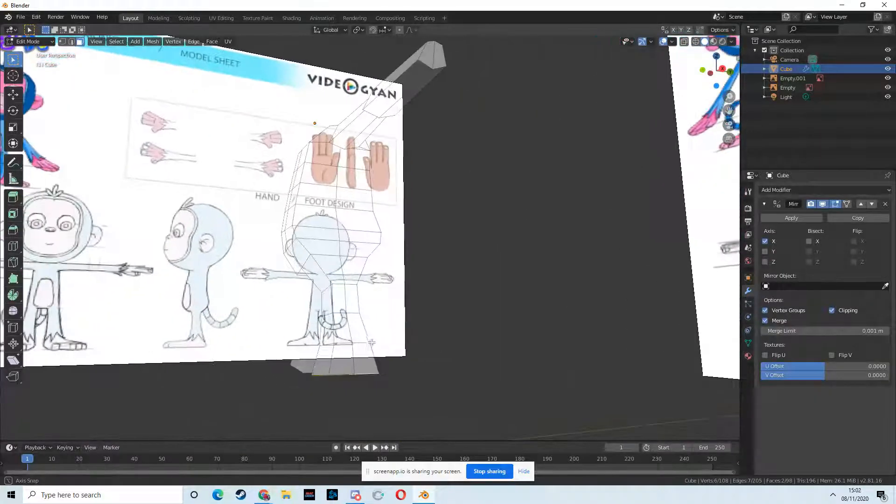
left_click(704, 71)
left_click(732, 70)
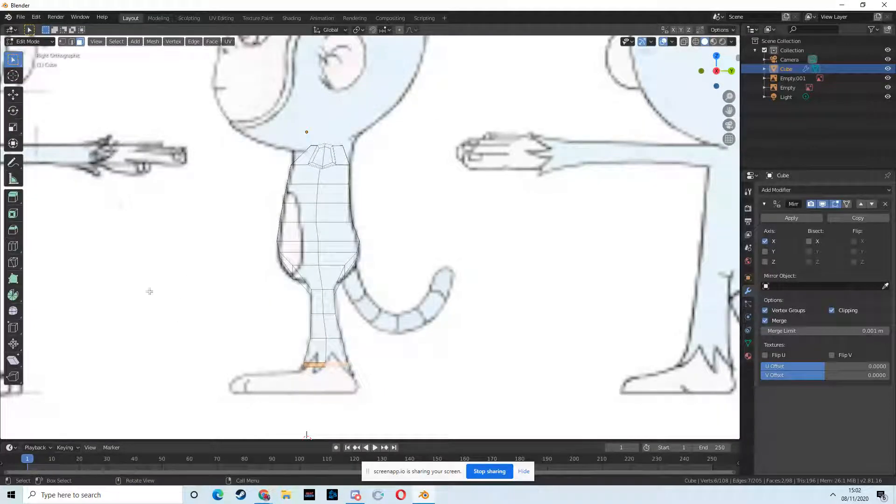
left_click(13, 196)
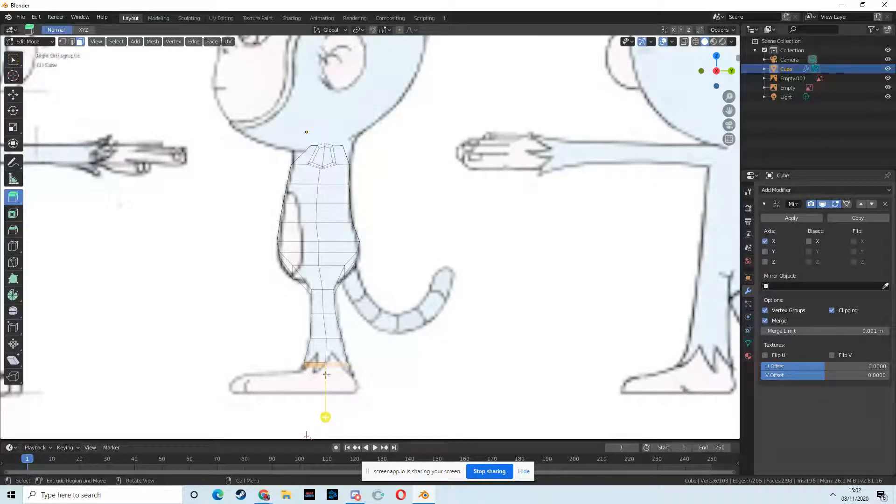
left_click_drag(331, 423, 329, 41)
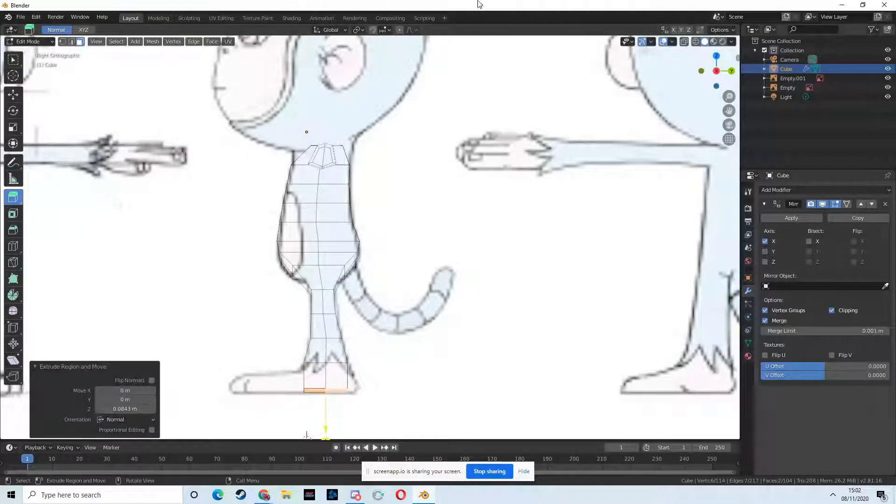
Step: Select the front face of the new foot block and extrude it 0.226 m forward along the reference foot in wireframe shading
middle_click_drag(290, 307, 310, 295)
left_click(10, 59)
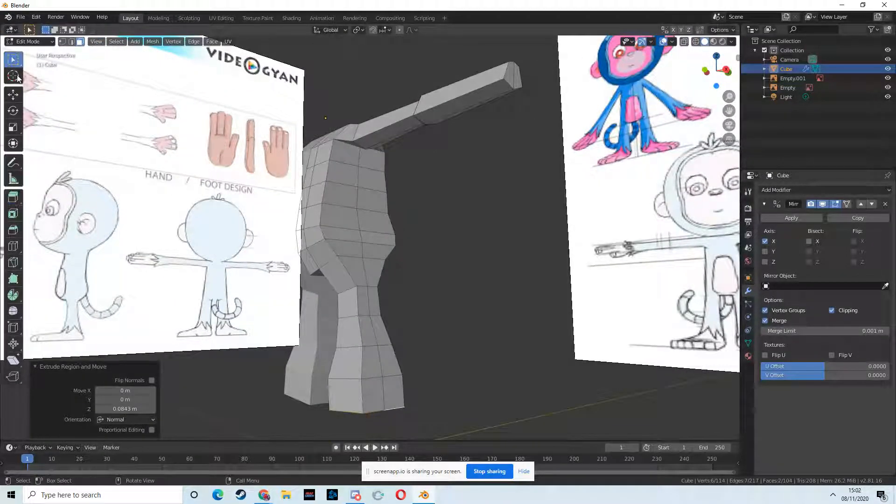
left_click(341, 395)
middle_click_drag(340, 395, 414, 330)
left_click(696, 41)
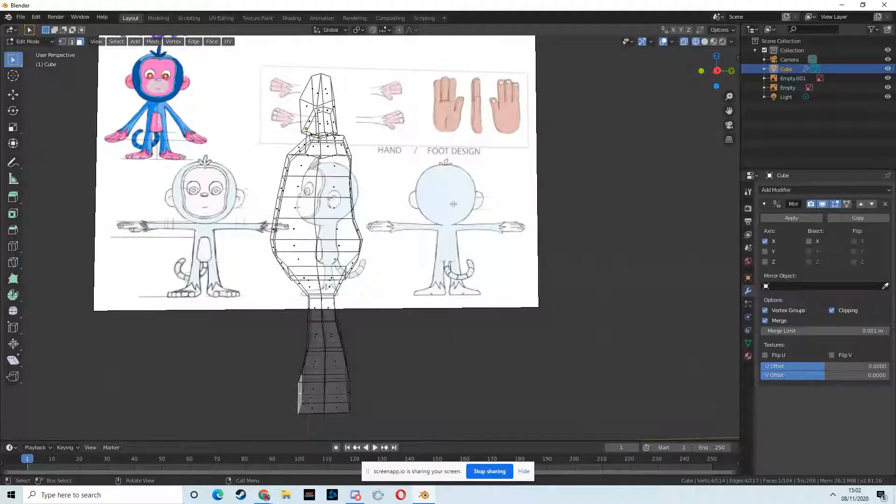
left_click(719, 71)
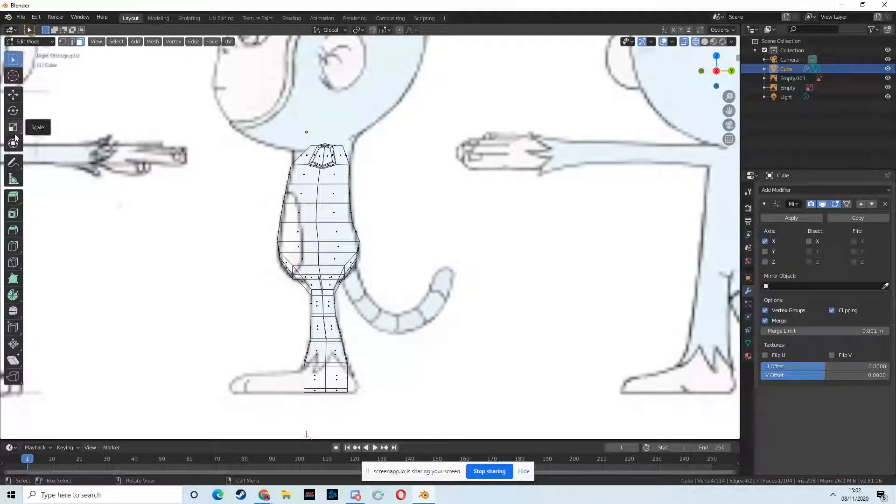
left_click(13, 198)
left_click_drag(261, 377, 180, 377)
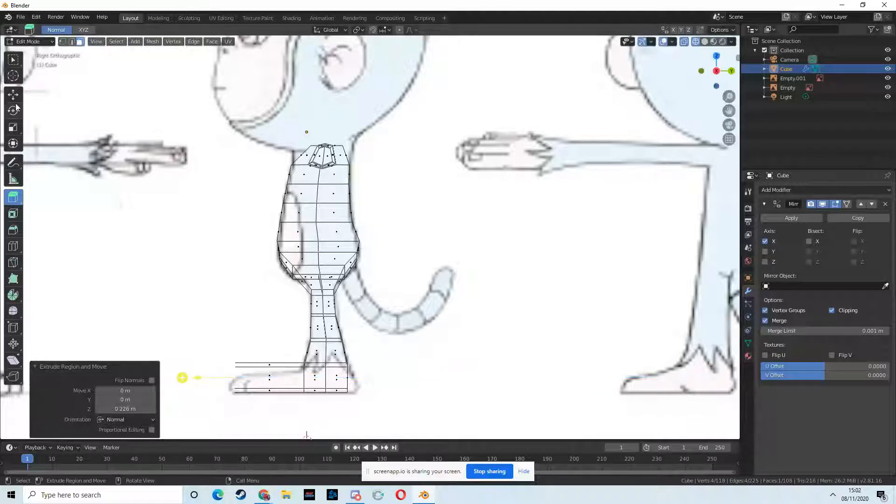
Step: Scale down the extruded toe face and lower it 0.0259 m along Z
left_click(16, 126)
left_click_drag(268, 347, 232, 346)
left_click(15, 97)
middle_click_drag(347, 388, 392, 358)
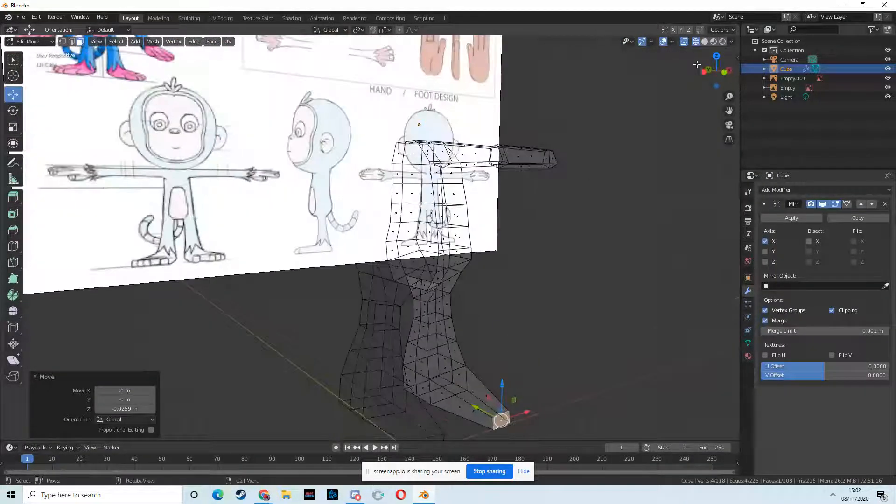
Step: Return to solid shading and shift the toe face outward 0.0261 m along X
left_click(705, 41)
middle_click_drag(579, 252, 444, 294)
mouse_move(422, 329)
middle_mouse_down()
mouse_move(413, 313)
mouse_move(489, 303)
mouse_move(477, 320)
middle_mouse_up()
key("g")
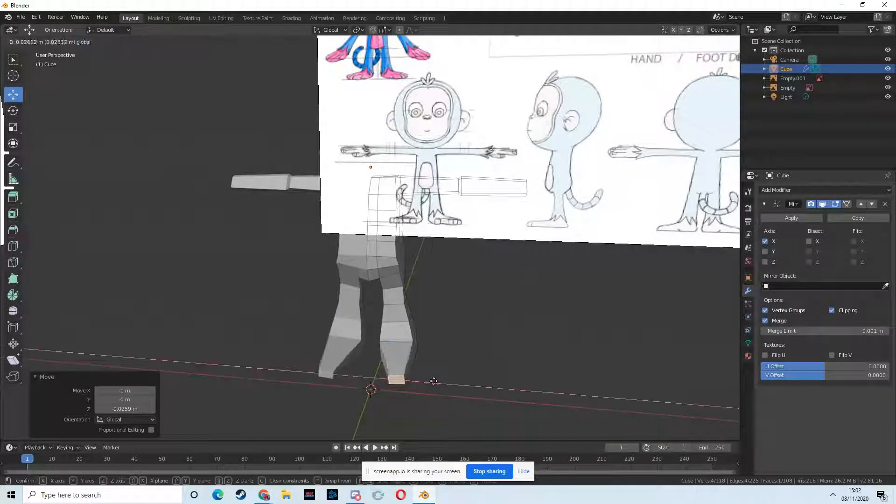
left_click(434, 382)
Step: Enlarge the toe face uniformly by a factor of 1.629
middle_click_drag(433, 381, 361, 360)
middle_click_drag(337, 296, 449, 335)
left_click(8, 133)
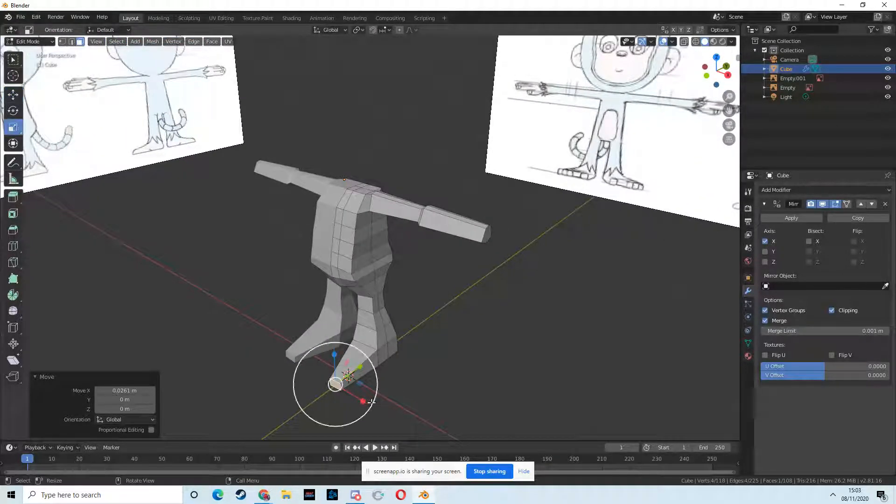
key("s")
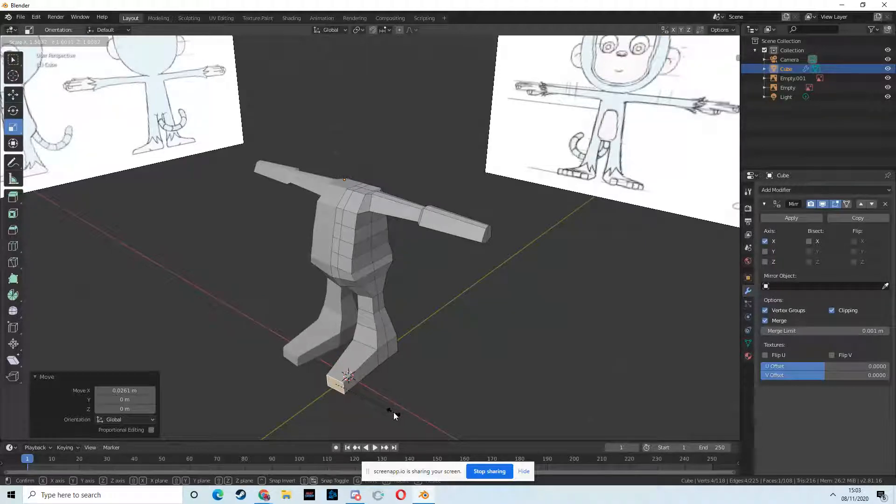
left_click(395, 413)
Step: Raise the toe face along Z in three small moves of 0.00733 m, 0.0132 m and 0.00137 m
middle_click_drag(419, 355, 378, 318)
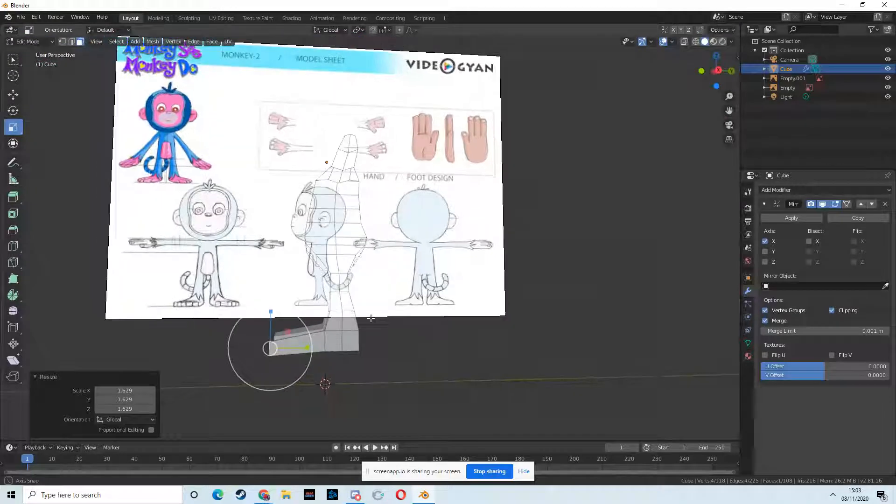
left_click(717, 70)
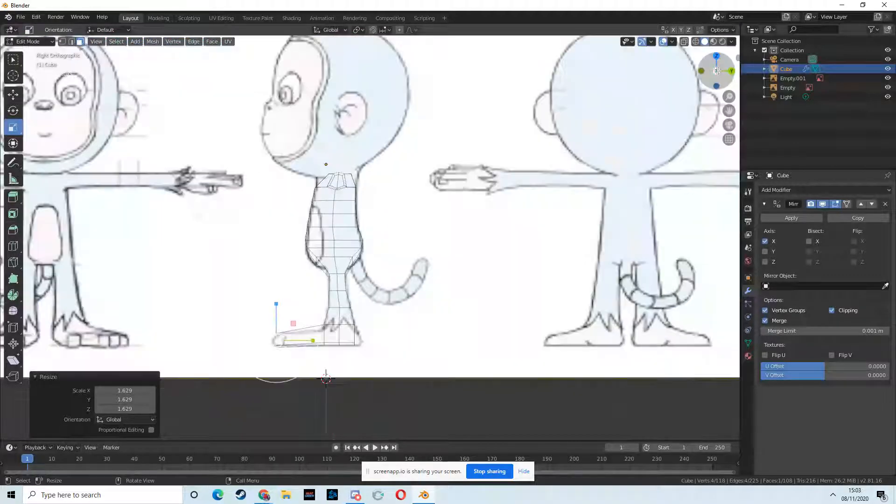
scroll(397, 348, "up", 1)
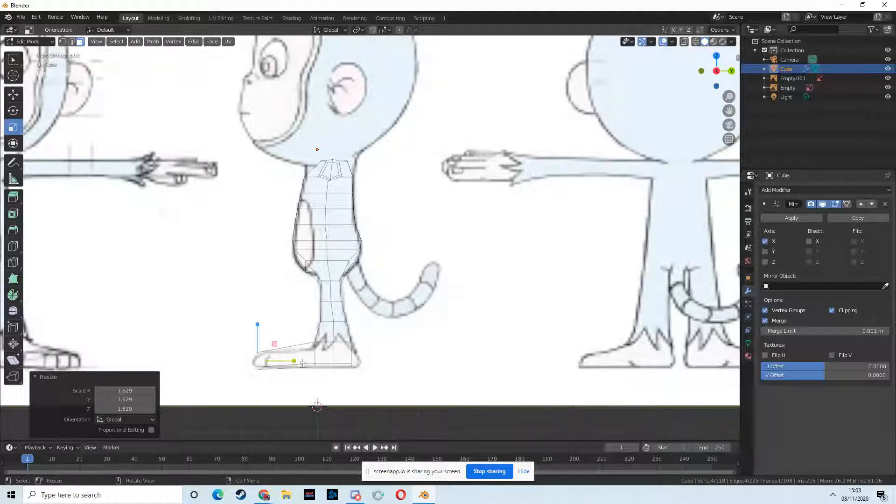
left_click(14, 95)
left_click_drag(257, 324, 258, 322)
middle_click_drag(380, 335, 380, 354)
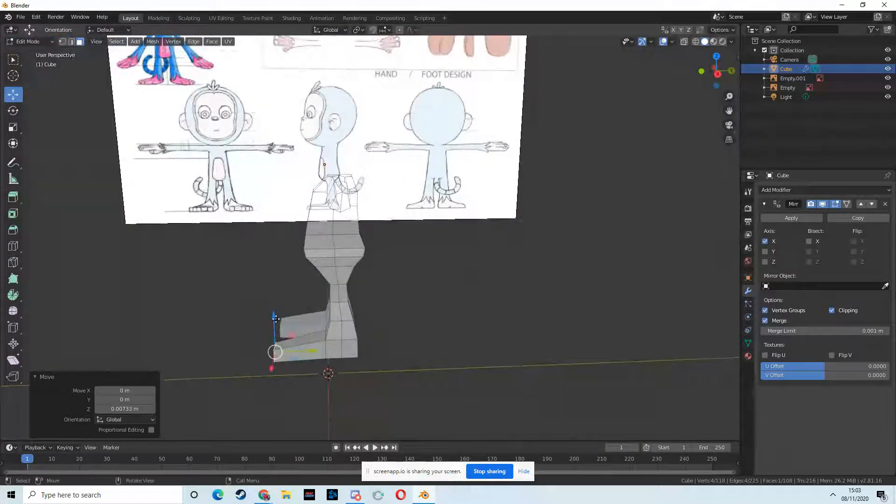
left_click_drag(276, 318, 279, 315)
mouse_move(278, 315)
middle_mouse_down()
mouse_move(341, 352)
mouse_move(411, 333)
mouse_move(286, 326)
middle_mouse_up()
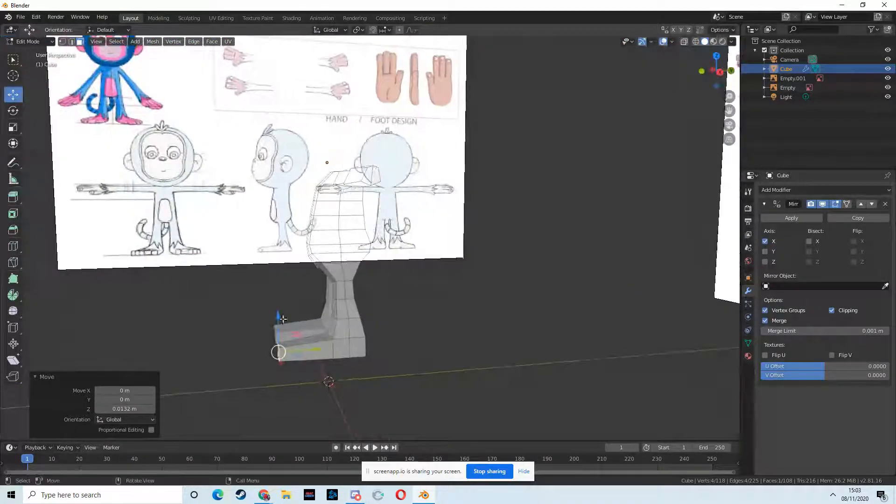
left_click_drag(278, 316, 281, 321)
Step: Select the back face of the heel and move it 0.022 m backward along Y to match the side reference
middle_click_drag(281, 321, 344, 333)
left_click(13, 59)
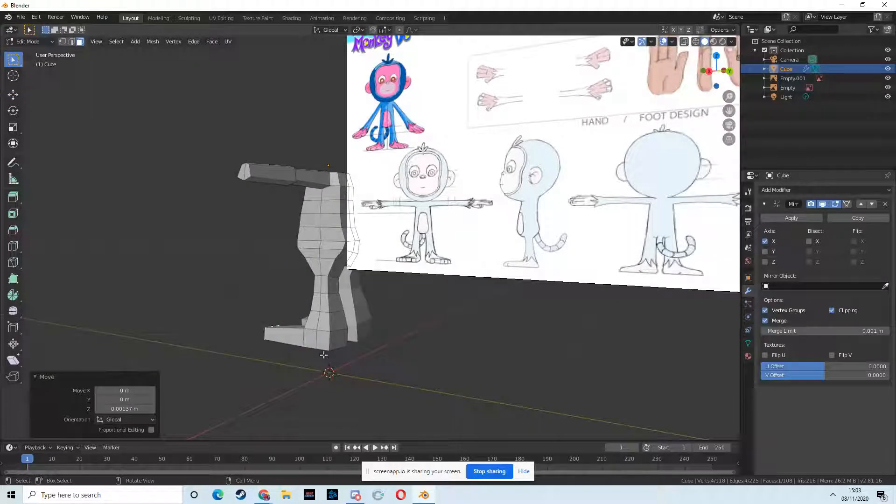
left_click(339, 343)
left_click(13, 98)
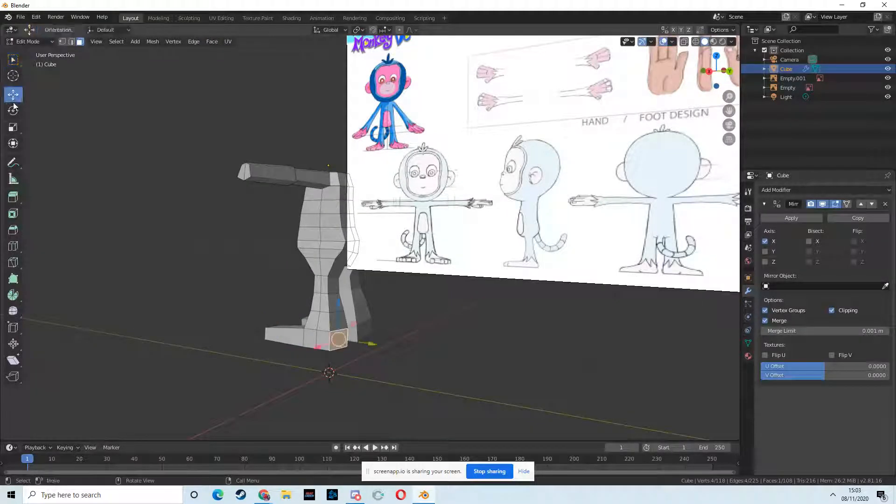
left_click(709, 71)
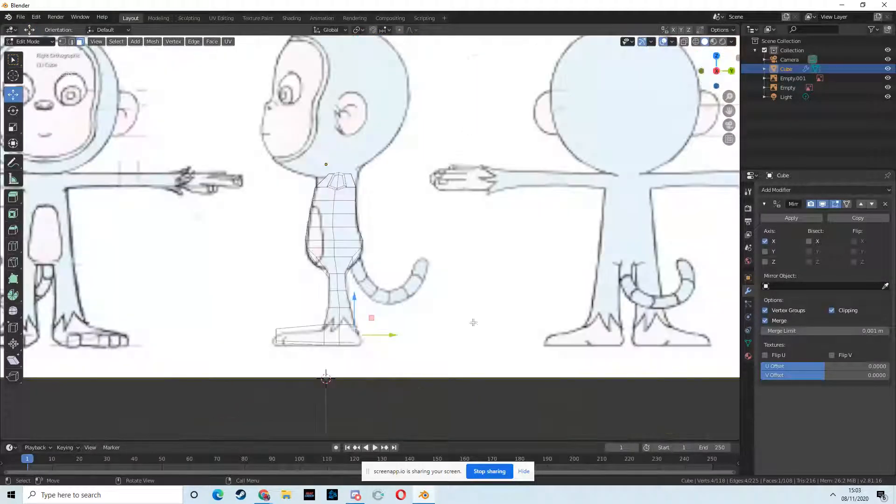
left_click_drag(388, 338, 395, 338)
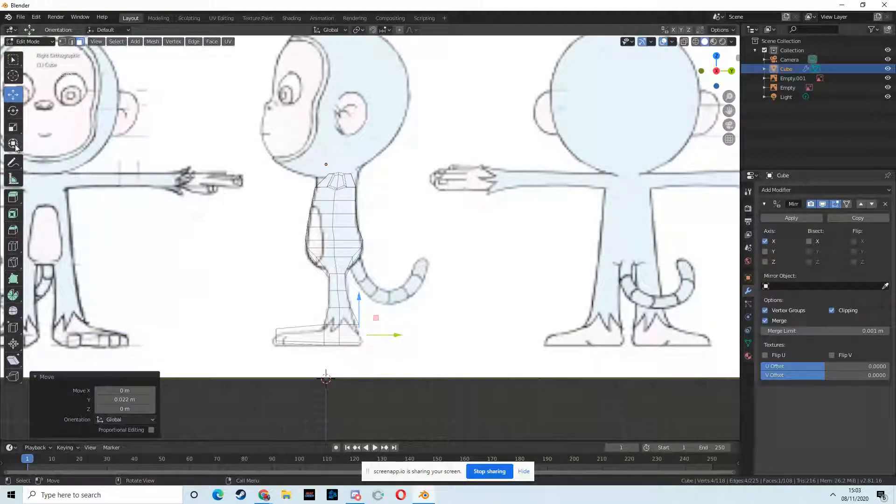
Step: Scale the heel face uniformly to 0.756 and lower it 0.011 m along Z
left_click(13, 127)
left_click_drag(384, 300, 386, 318)
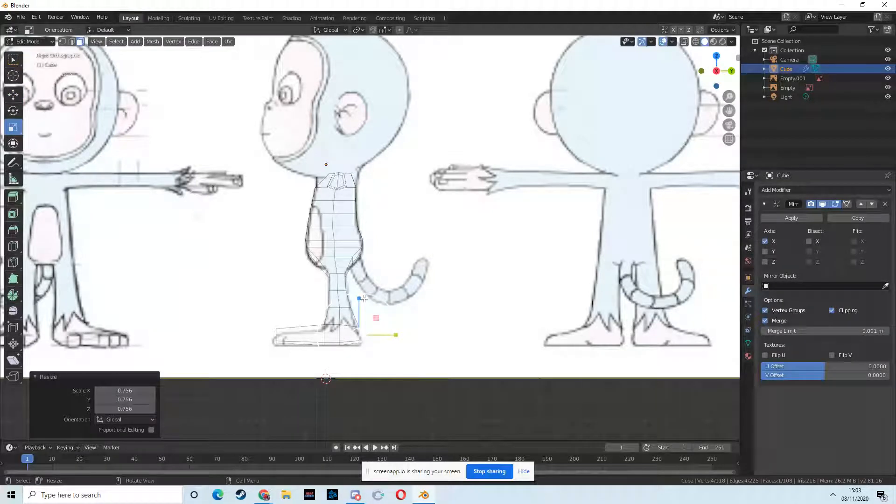
left_click(18, 95)
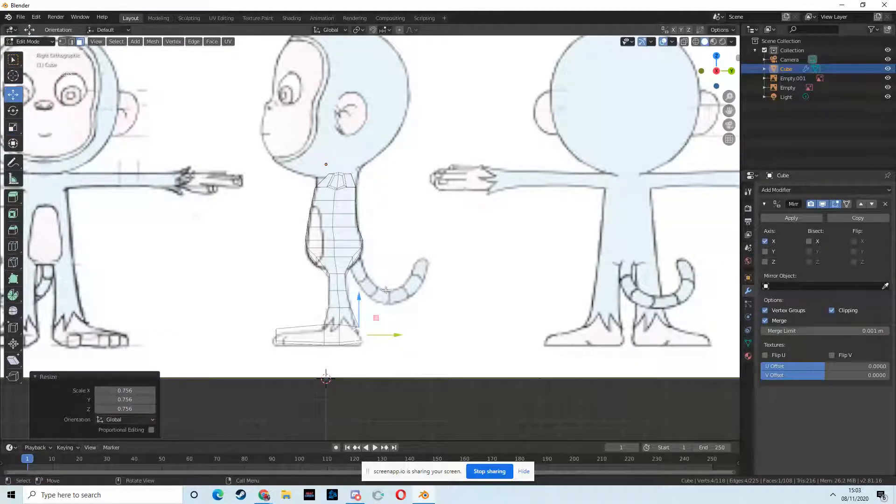
left_click_drag(360, 296, 364, 297)
Step: Shrink the heel face further with a uniform scale of 0.831
middle_click_drag(364, 298, 415, 332)
middle_click_drag(481, 326, 388, 331)
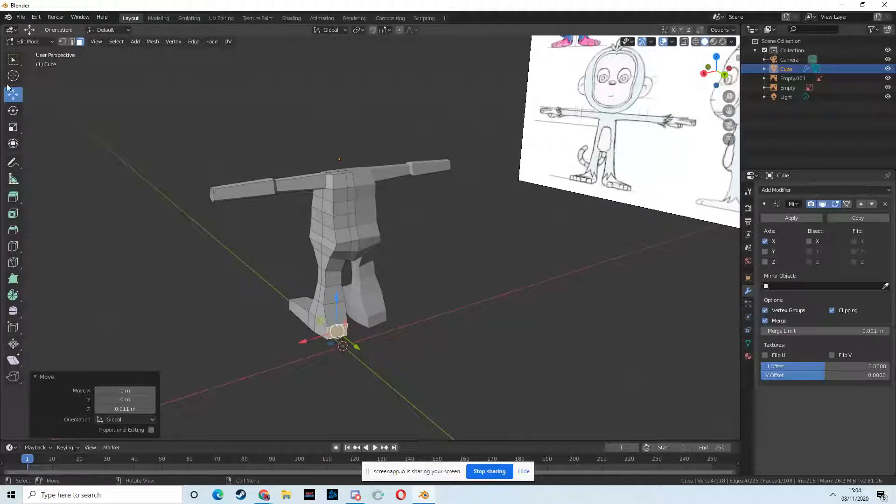
left_click(13, 127)
left_click_drag(372, 324, 369, 325)
middle_click_drag(369, 325, 225, 207)
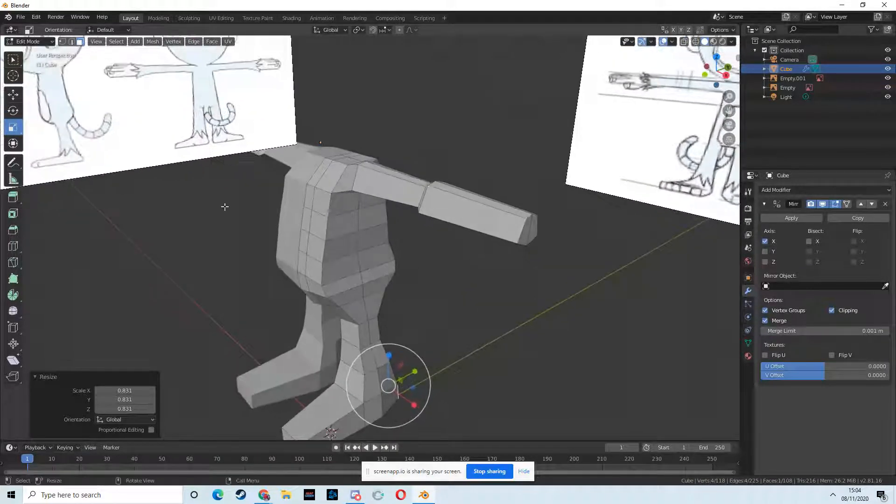
Step: Add the two end faces of the arm to the current face selection
left_click(13, 60)
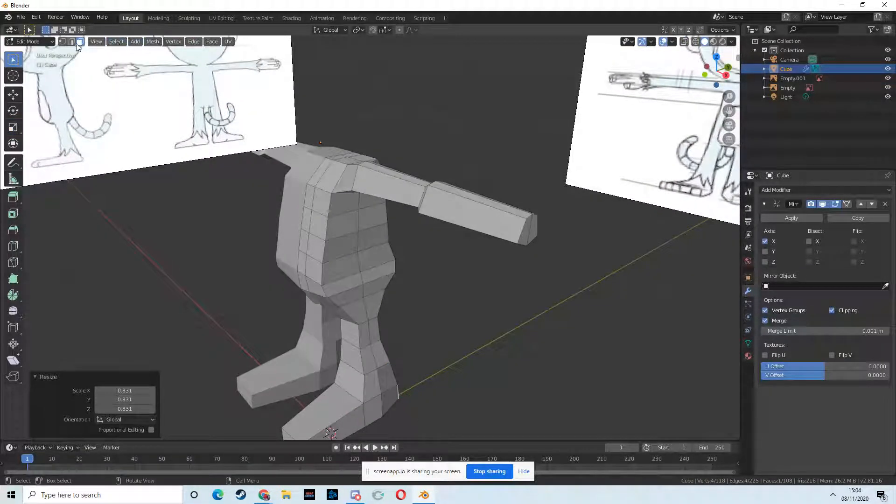
left_click(525, 239, "shift")
left_click(532, 233, "shift")
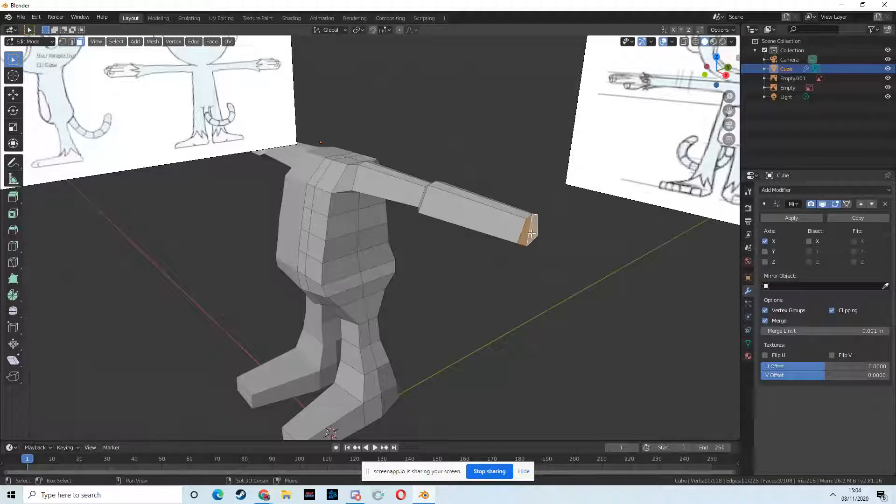
middle_click_drag(451, 280, 440, 280)
scroll(440, 280, "down", 2)
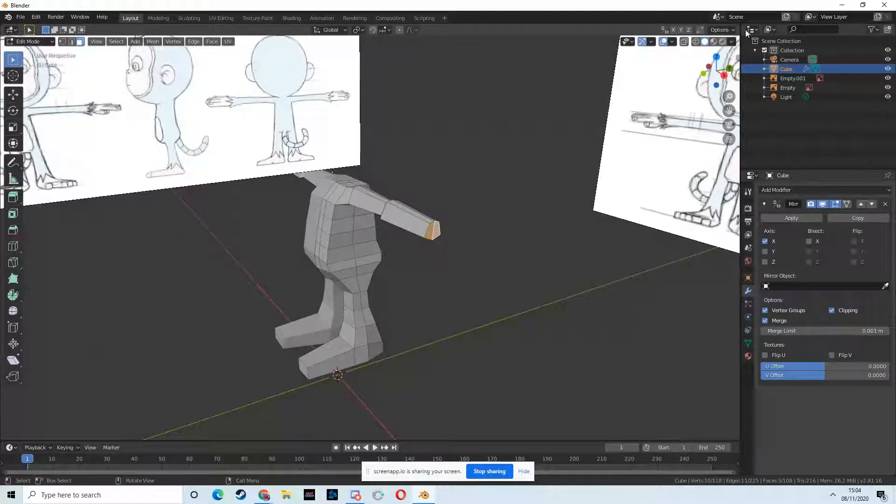
Step: Switch the viewport to wireframe shading and, in front view, select only the two end faces of the arm
left_click(695, 42)
mouse_move(355, 273)
middle_mouse_down()
mouse_move(394, 292)
mouse_move(370, 279)
middle_mouse_up()
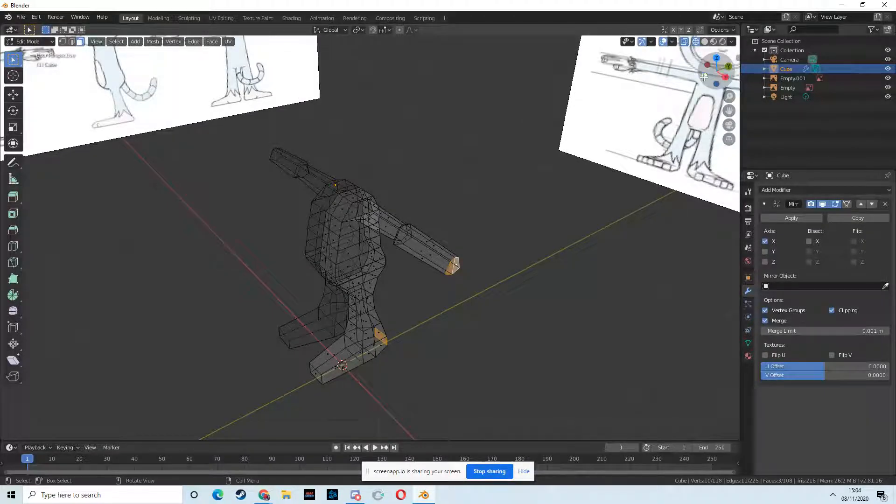
left_click(703, 76)
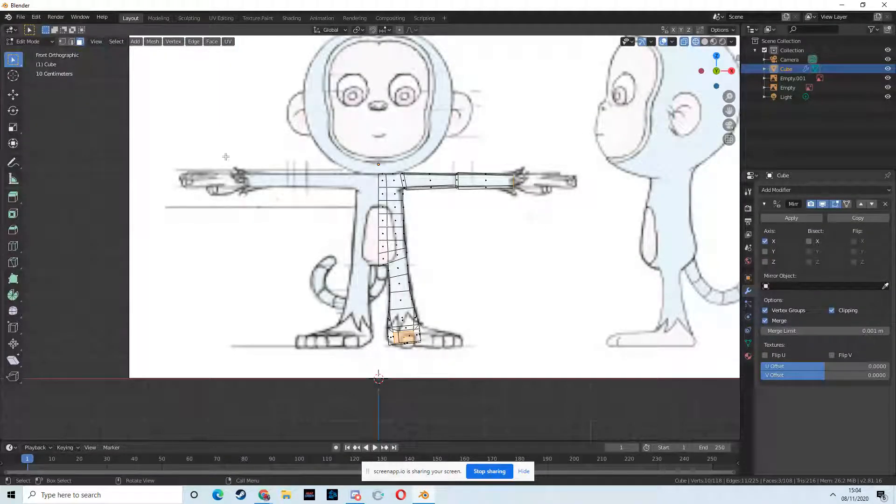
left_click(13, 198)
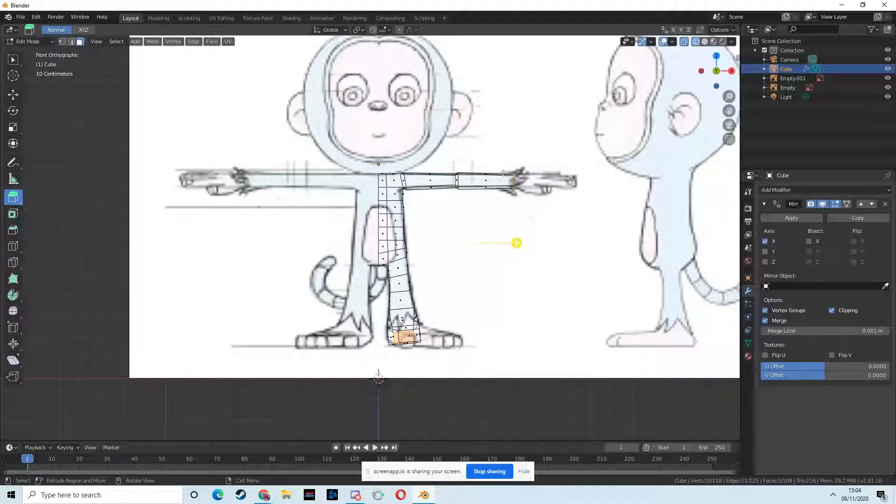
left_click(12, 59)
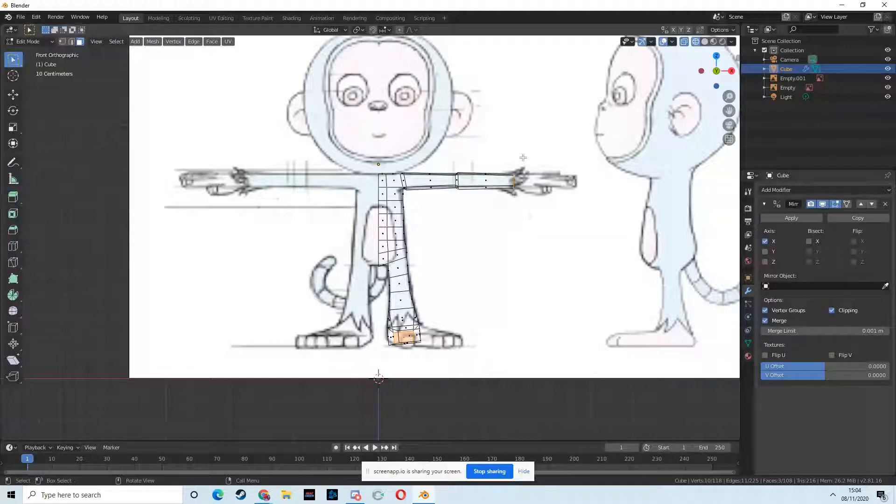
left_click_drag(516, 150, 505, 211)
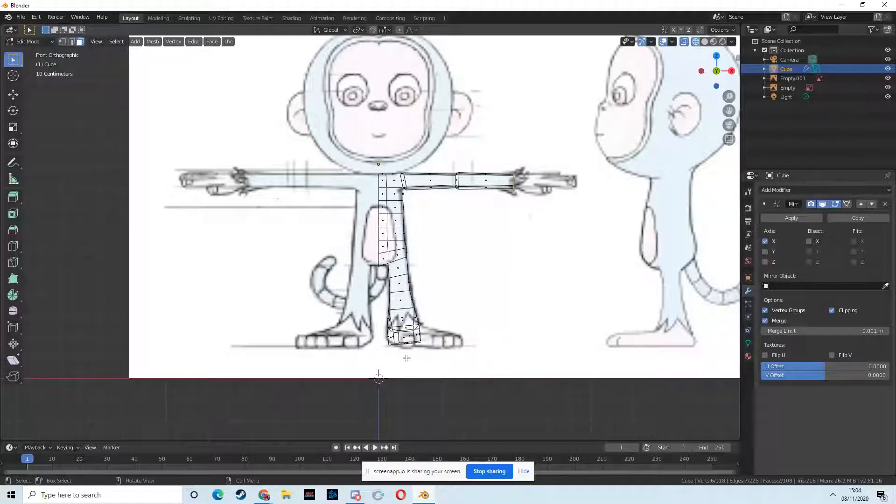
Step: Select all faces of the foot below the ankle and rotate them 5.65° about the global Y axis to level the sole
scroll(420, 343, "up", 1)
middle_click_drag(464, 362, 465, 263, "shift")
scroll(444, 272, "up", 2)
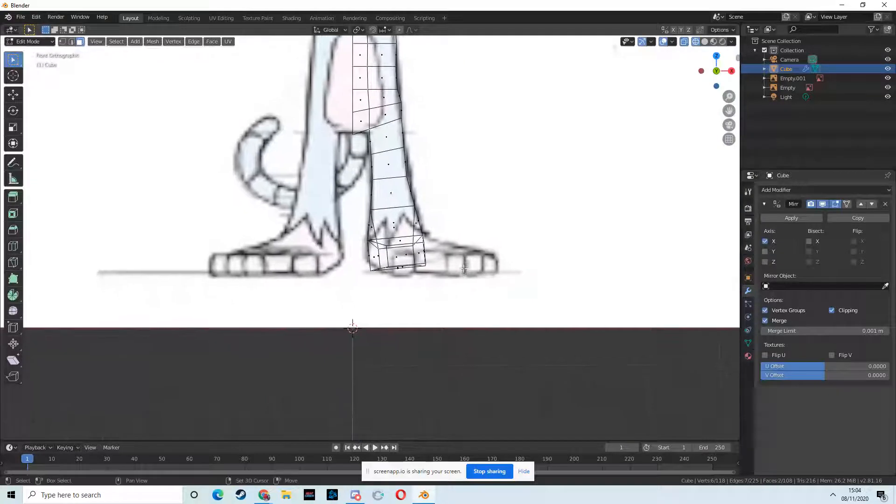
scroll(466, 275, "up", 1)
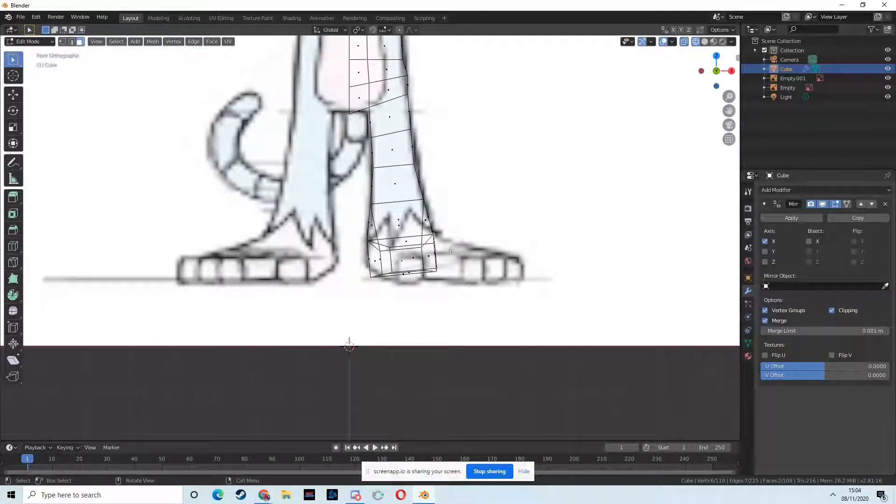
scroll(446, 258, "down", 2)
middle_click_drag(446, 258, 470, 264)
middle_click_drag(541, 227, 543, 276)
left_click_drag(348, 242, 446, 321)
middle_click_drag(457, 312, 400, 319)
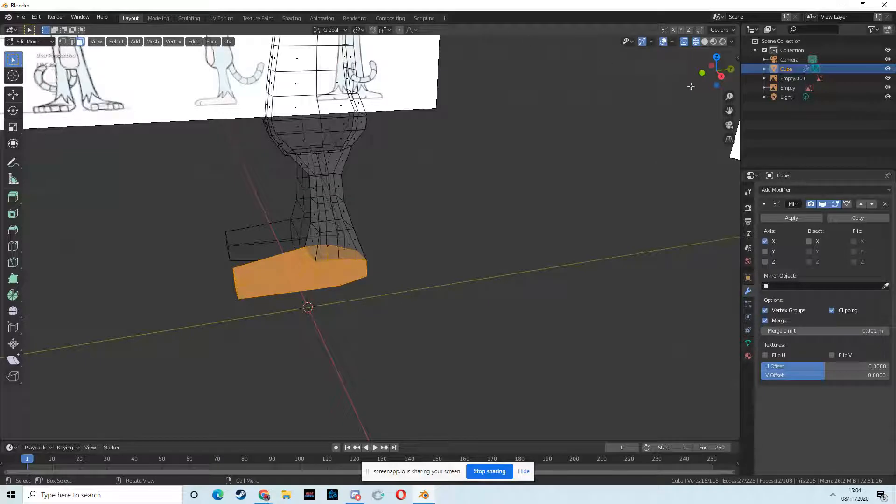
key("KP_1")
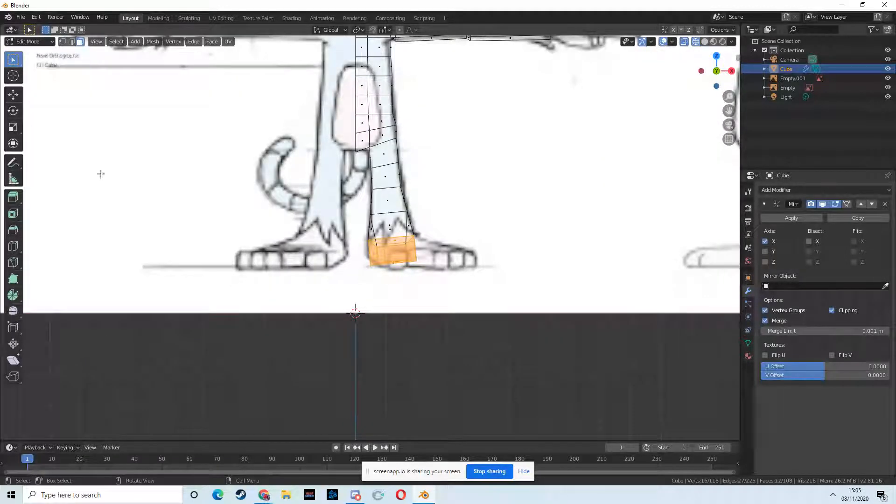
left_click(16, 112)
left_click_drag(436, 238, 427, 242)
middle_click_drag(427, 242, 450, 248)
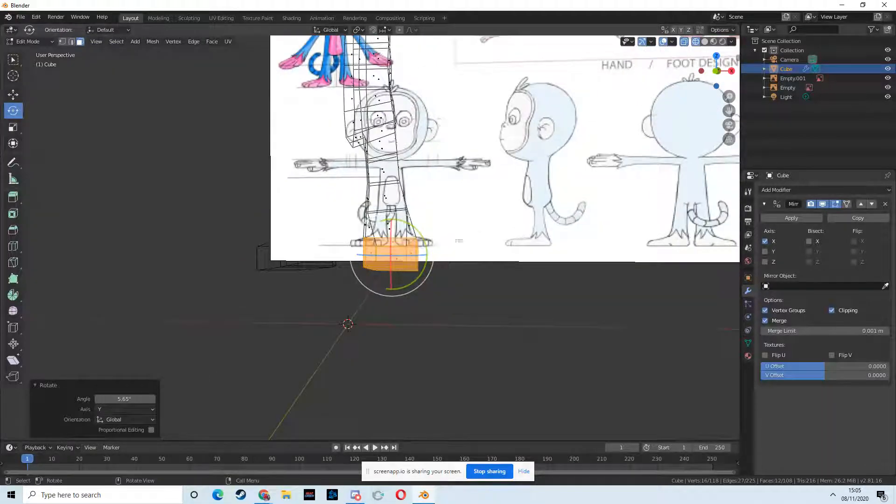
Step: Rotate the foot slightly about the Y axis again in front view and clear the selection
left_click(717, 71)
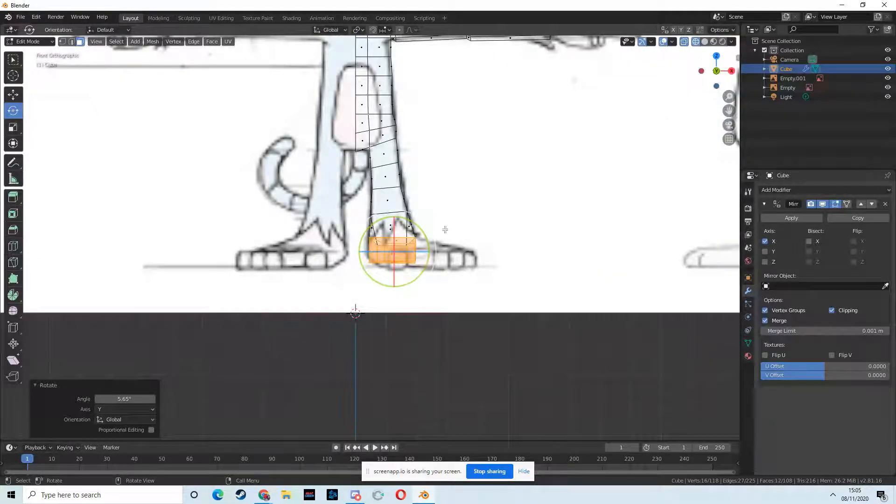
left_click_drag(425, 237, 423, 237)
middle_click_drag(472, 242, 416, 238)
left_click(410, 256)
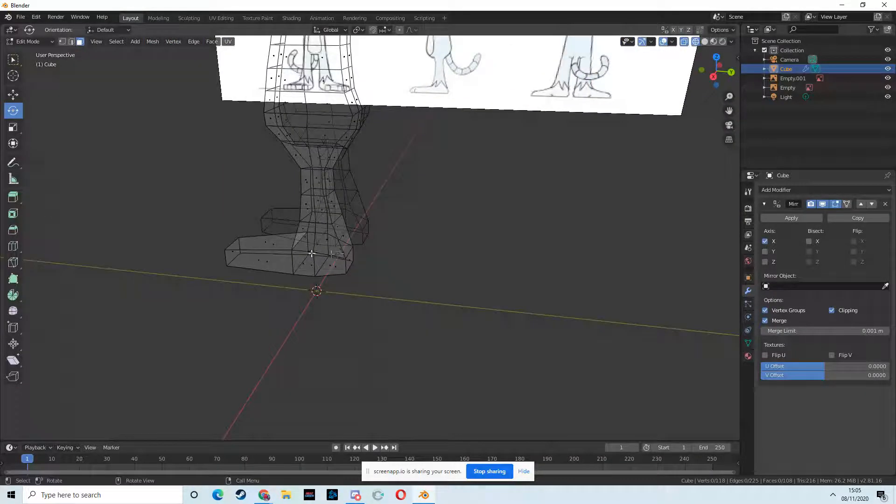
Step: Select the upper edge of the heel's back face and raise it 0.0202 m along Z
middle_click_drag(350, 254, 295, 260)
left_click(14, 59)
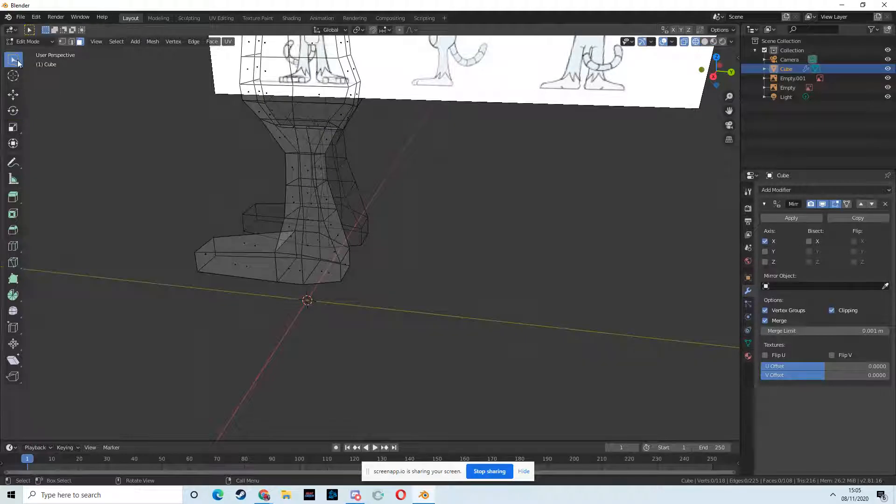
middle_click_drag(399, 299, 356, 278)
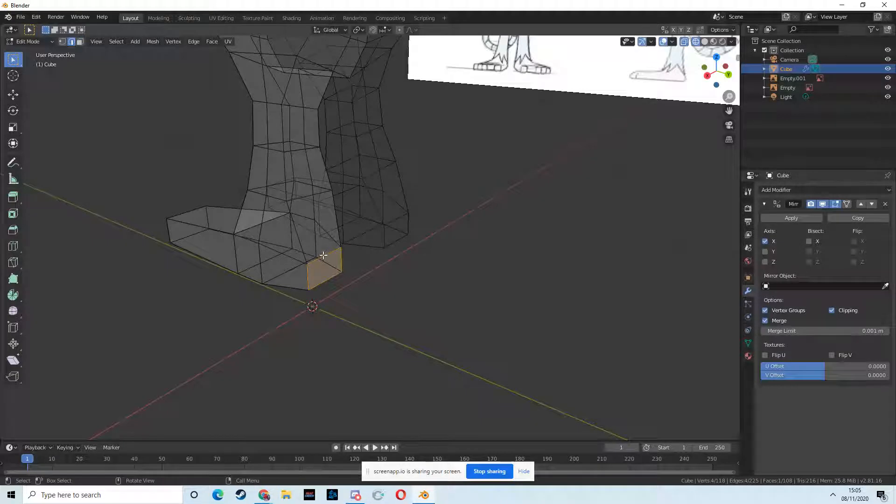
left_click(13, 95)
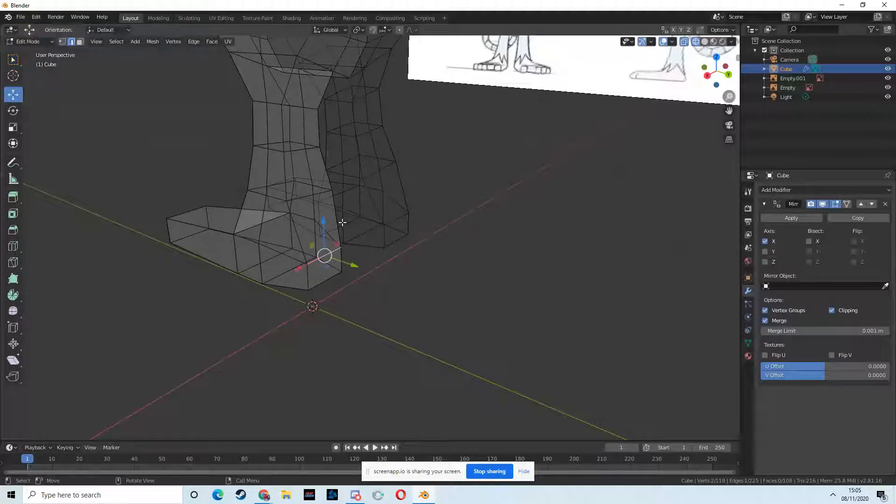
left_click_drag(324, 220, 323, 210)
middle_click_drag(323, 210, 476, 264)
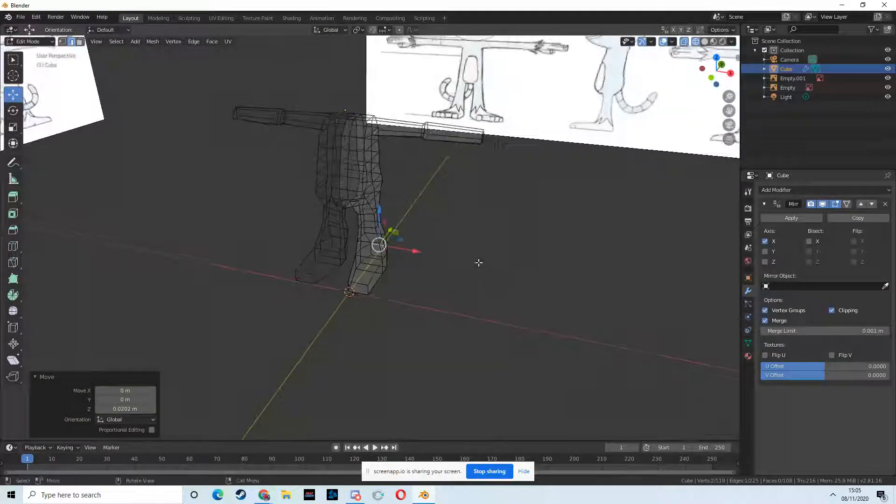
middle_click_drag(518, 196, 480, 197)
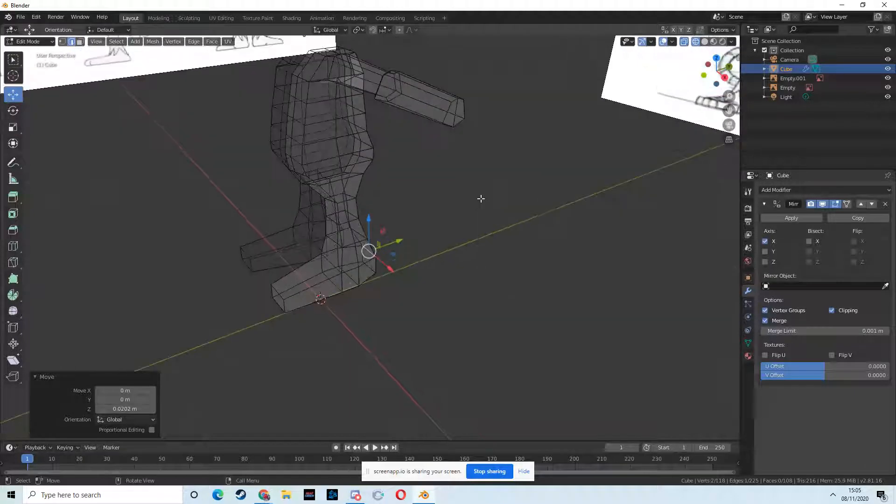
Step: Return to face selection, select the two end faces of the arm and show them in front view
left_click(12, 62)
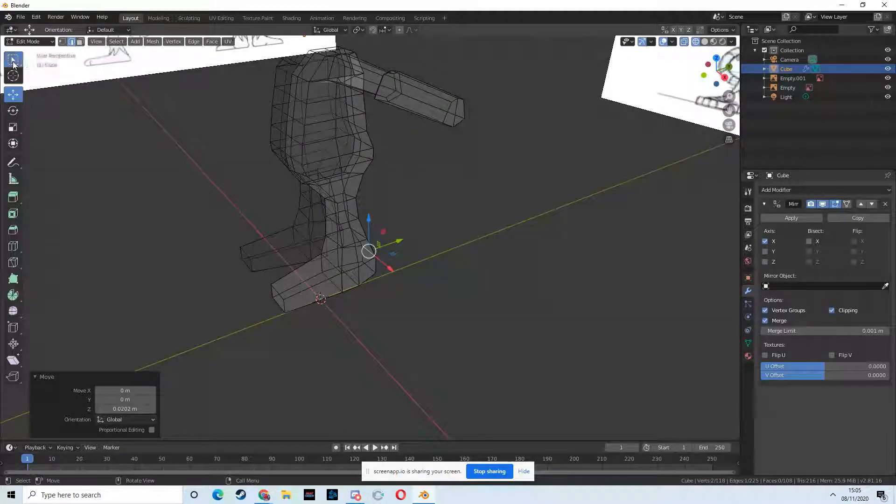
left_click(448, 117)
left_click(80, 42)
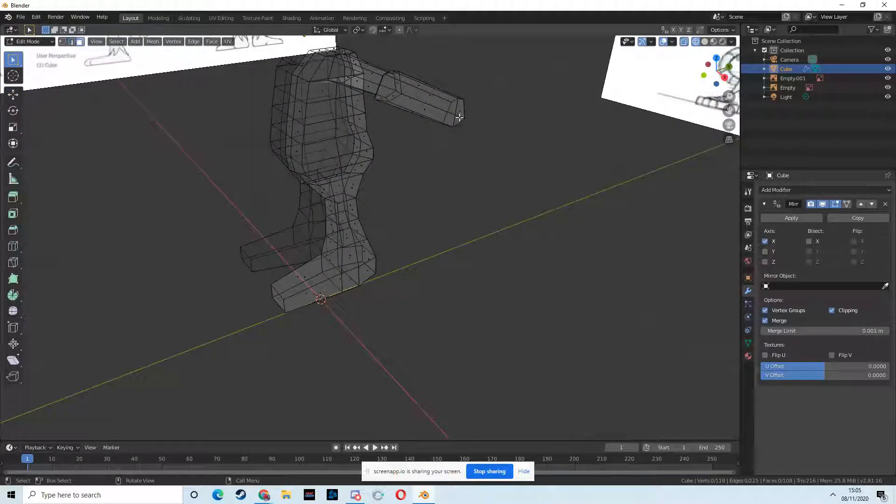
left_click(455, 114)
middle_click_drag(462, 119, 607, 80)
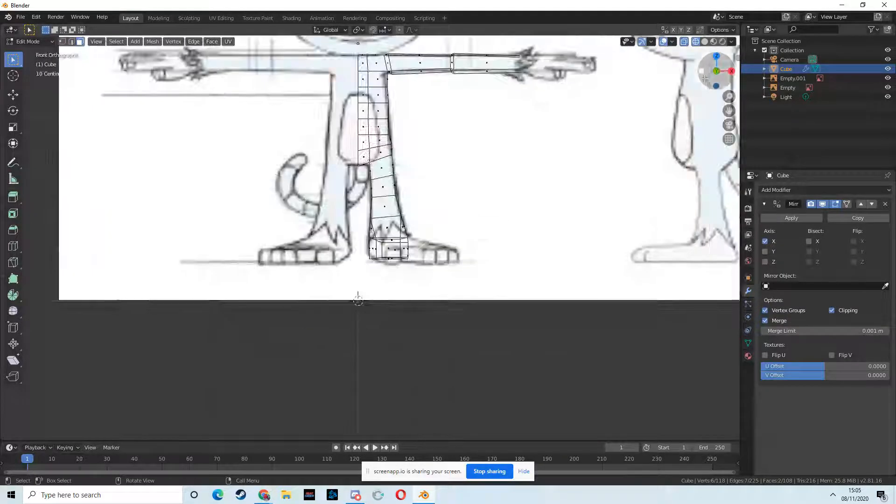
left_click(705, 78)
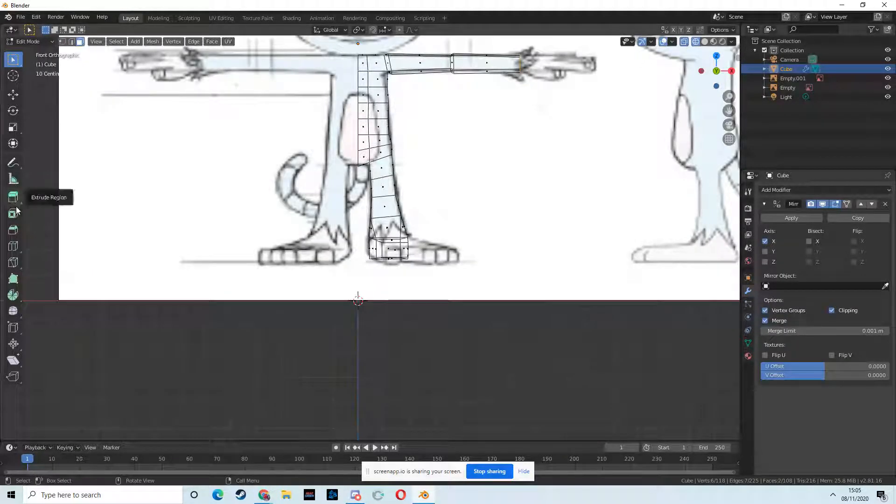
left_click(13, 127)
scroll(501, 75, "down", 1)
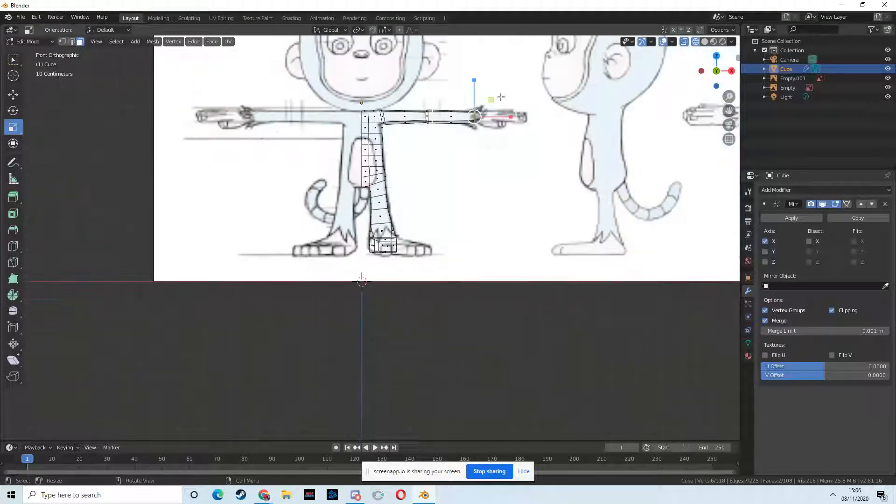
scroll(525, 93, "up", 1)
key("s")
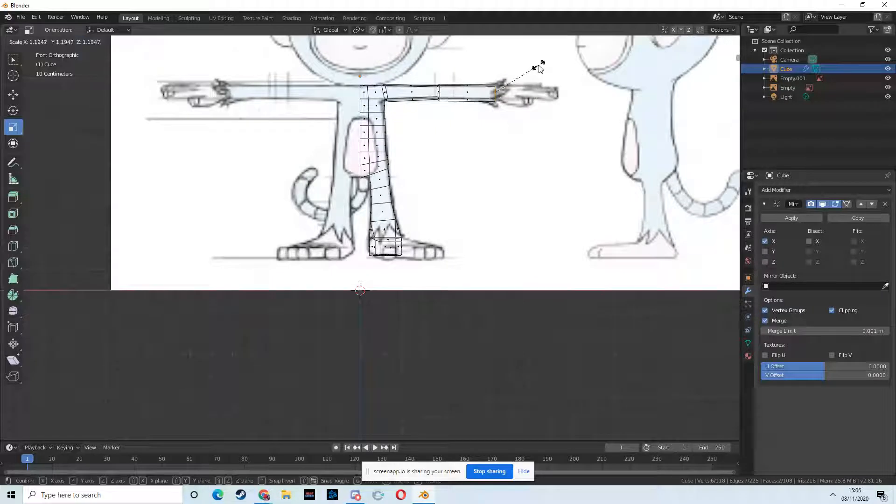
left_click(539, 66)
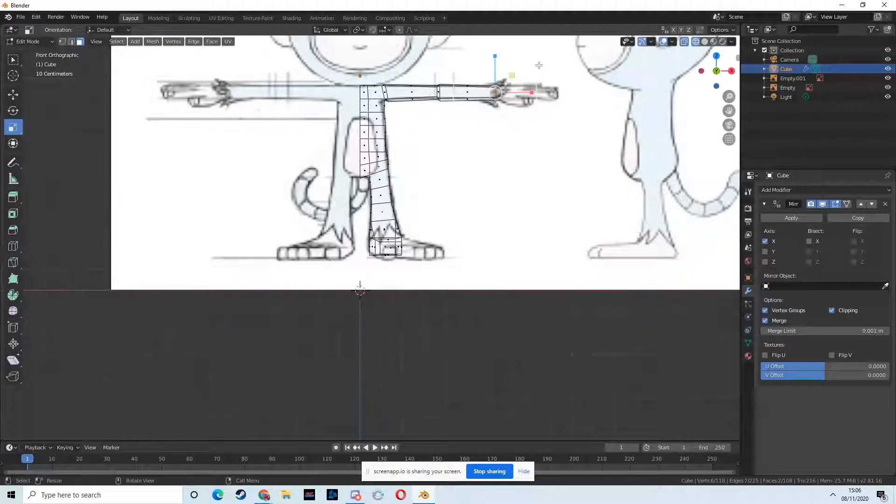
Step: Extrude the arm's end faces 0.0154 m along their normal and scale the new end uniformly to 1.517 for the wrist
left_click(13, 196)
left_click_drag(548, 91, 551, 91)
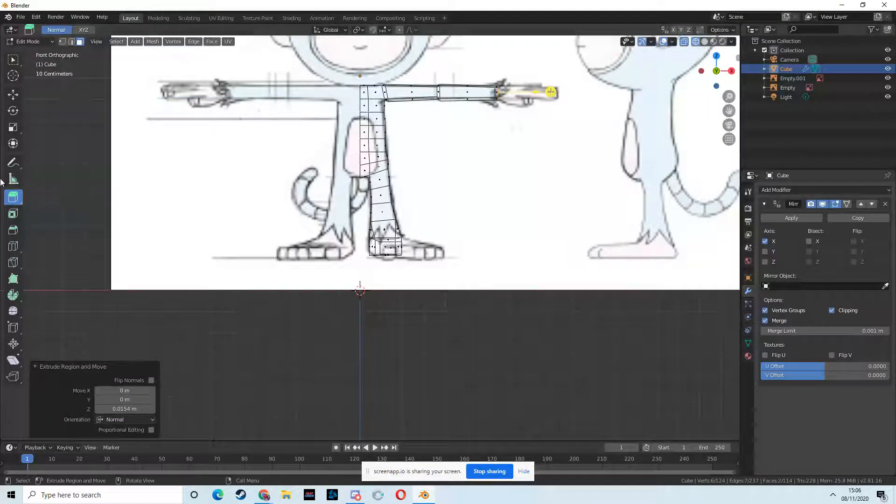
left_click(13, 111)
left_click(13, 127)
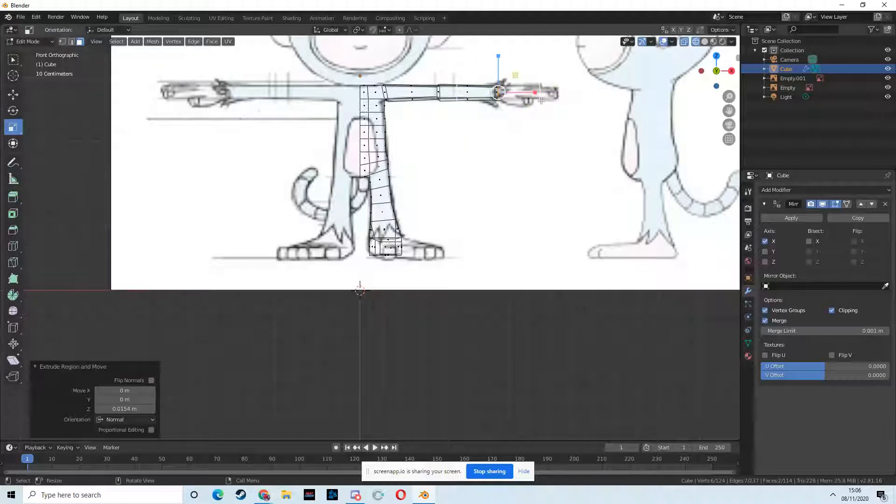
key("s")
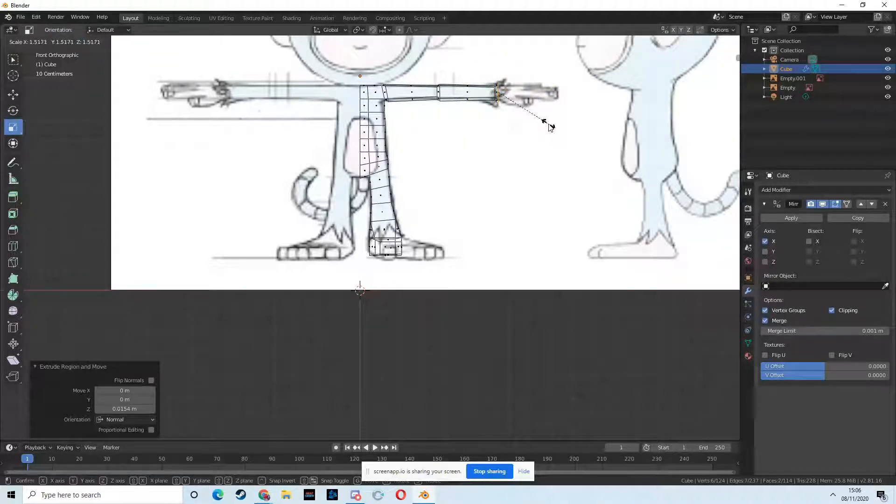
left_click(551, 126)
Step: Extrude the wrist faces 0.129 m along their normal to form the palm and scale its end uniformly to 0.639
left_click(19, 199)
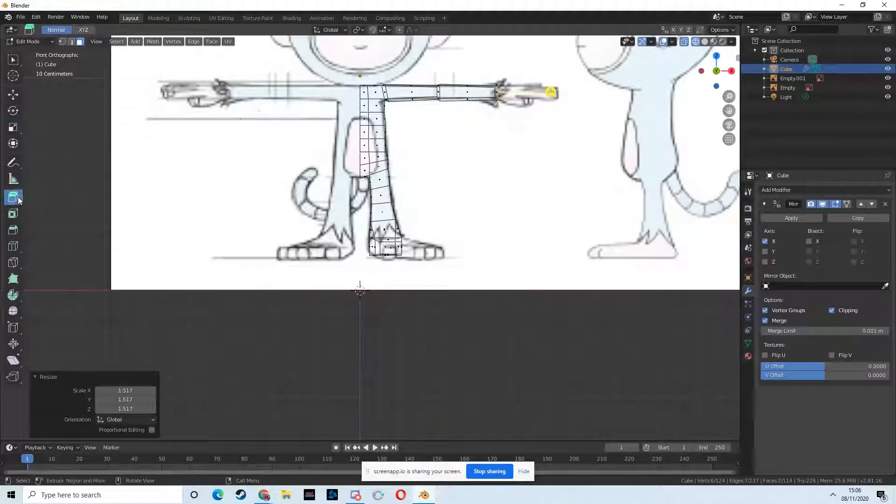
left_click_drag(556, 92, 573, 96)
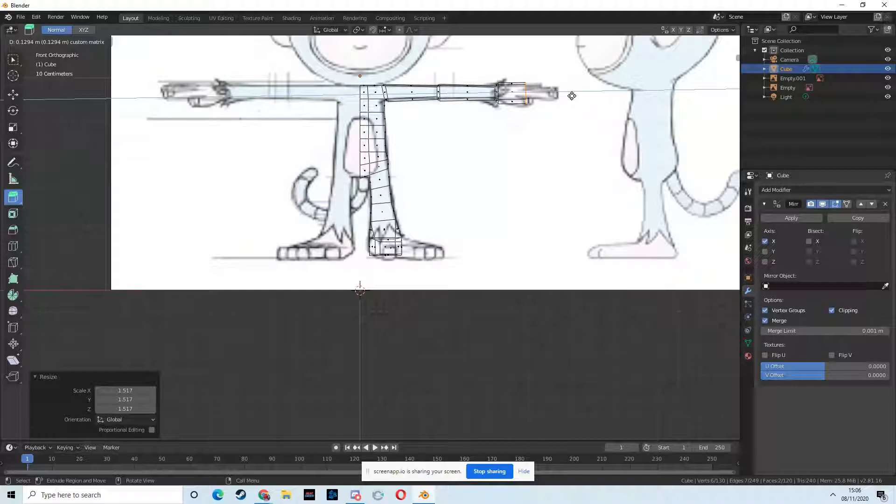
left_click_drag(572, 96, 572, 96)
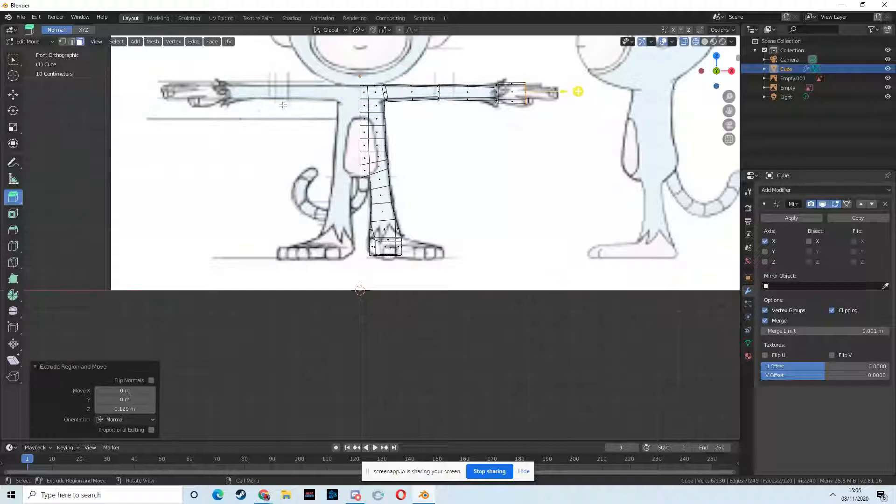
left_click(13, 127)
key("s")
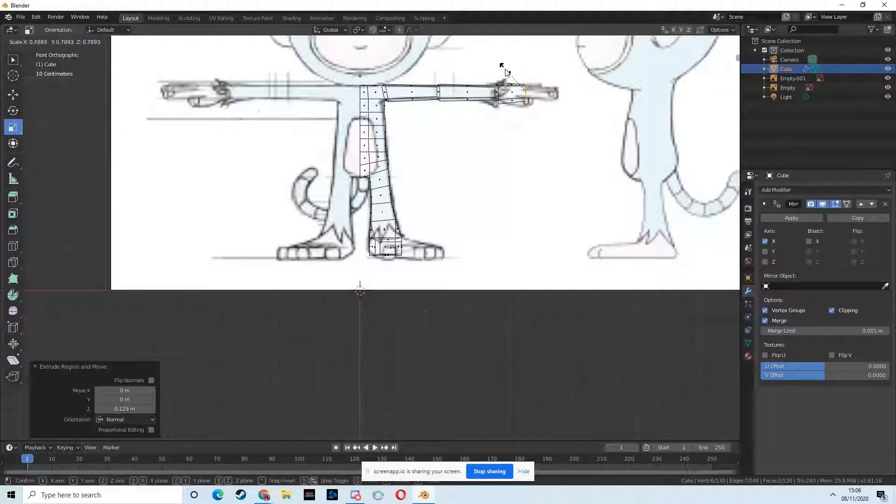
left_click(501, 75)
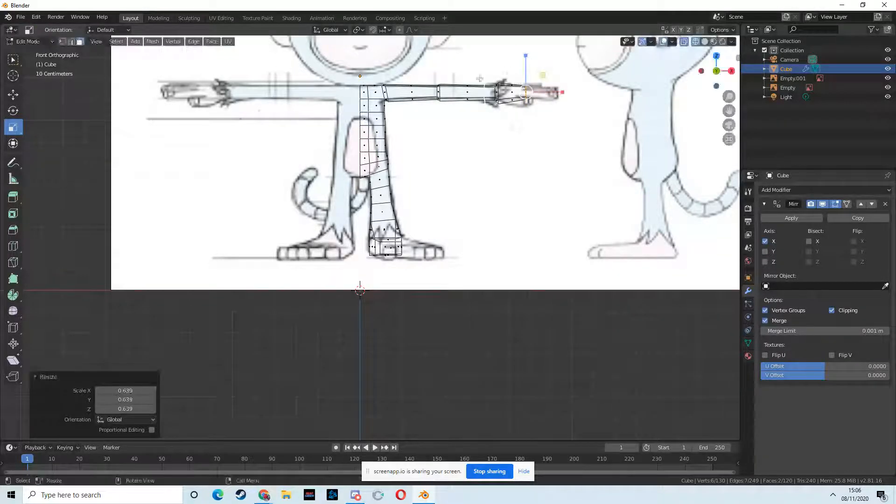
Step: Extrude the palm's end faces 0.112 m along their normal for the fingers and scale the new end uniformly to 0.664
left_click(16, 199)
left_click_drag(588, 94, 603, 94)
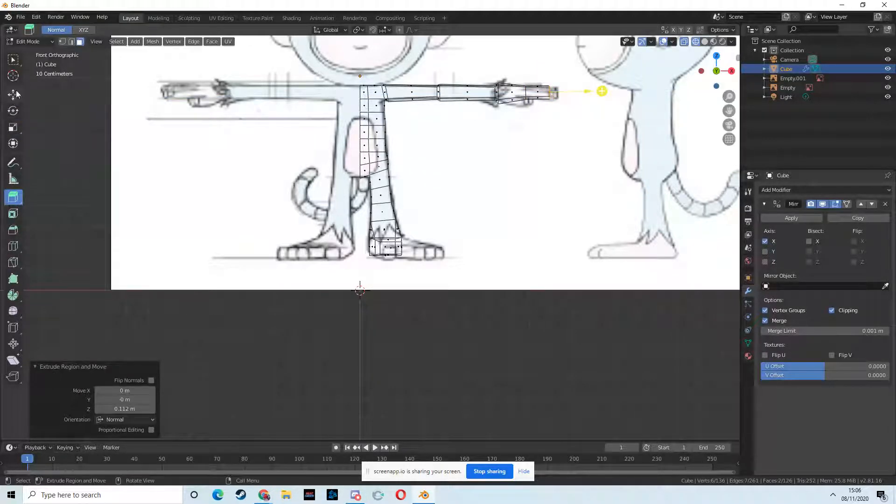
left_click(14, 127)
left_click_drag(595, 61, 577, 81)
middle_click_drag(571, 144, 551, 168)
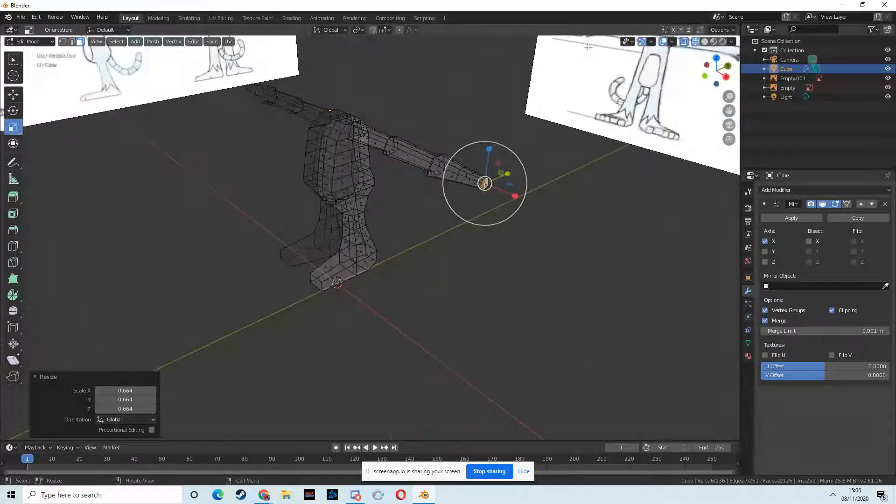
left_click(705, 41)
mouse_move(539, 138)
middle_mouse_down()
mouse_move(567, 130)
mouse_move(551, 138)
middle_mouse_up()
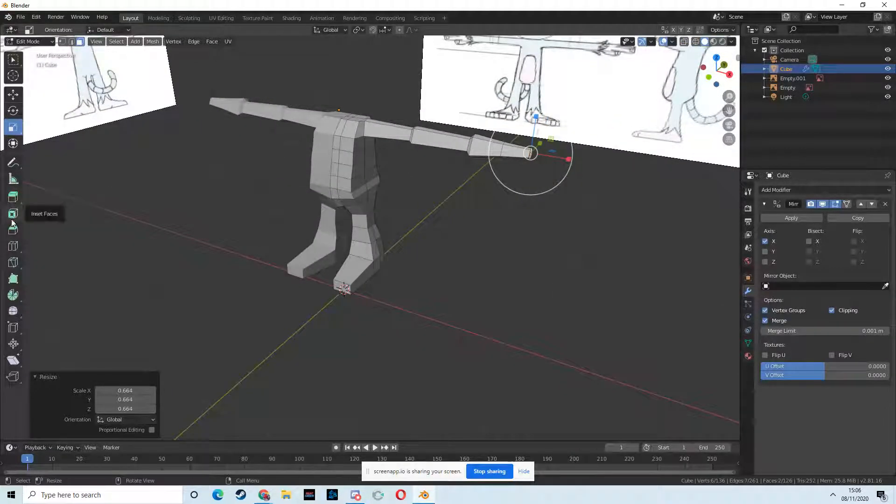
Step: Add a single loop cut around the palm between wrist and fingers, slid to a factor of -0.328
left_click(13, 246)
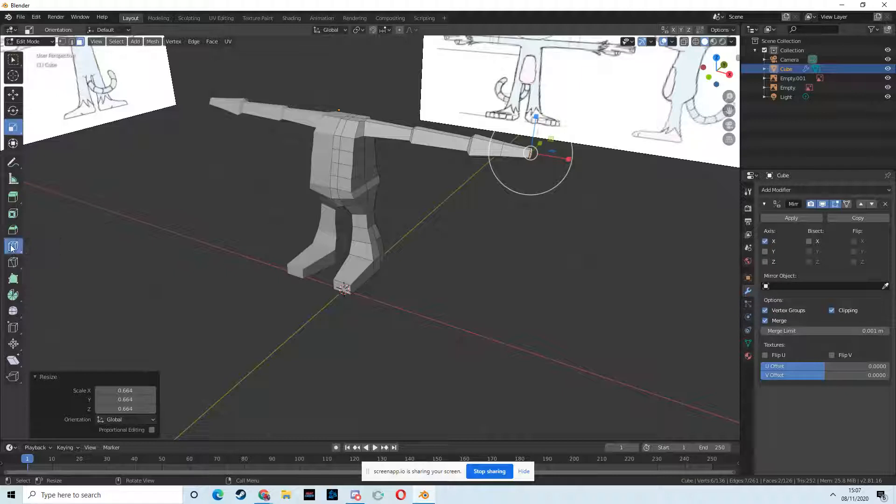
left_click(695, 42)
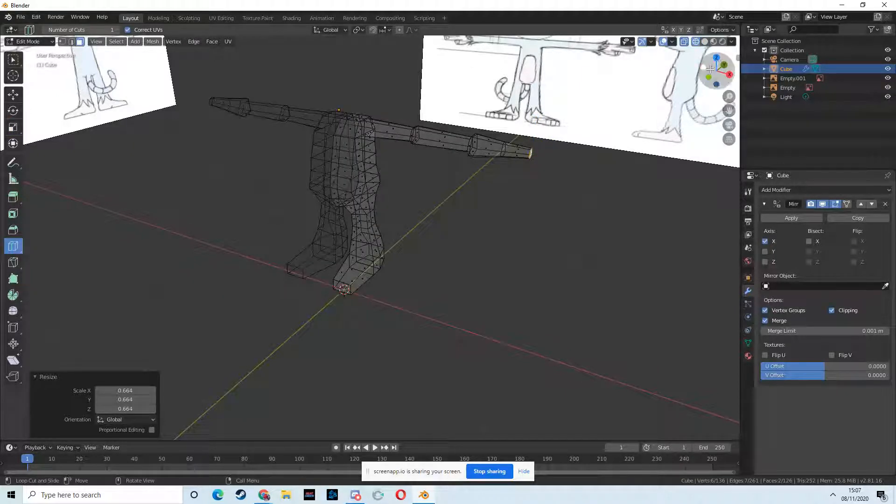
left_click(710, 83)
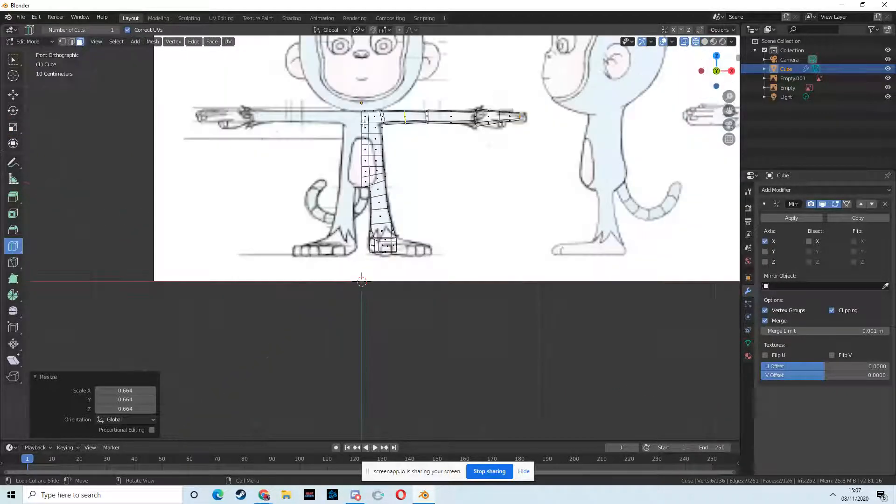
scroll(505, 118, "up", 5)
middle_click_drag(519, 120, 288, 335, "shift")
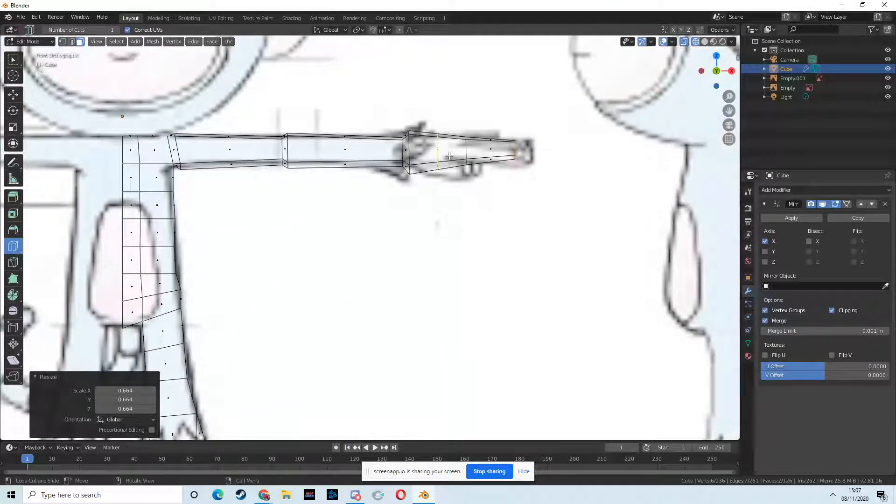
left_click_drag(449, 156, 458, 156)
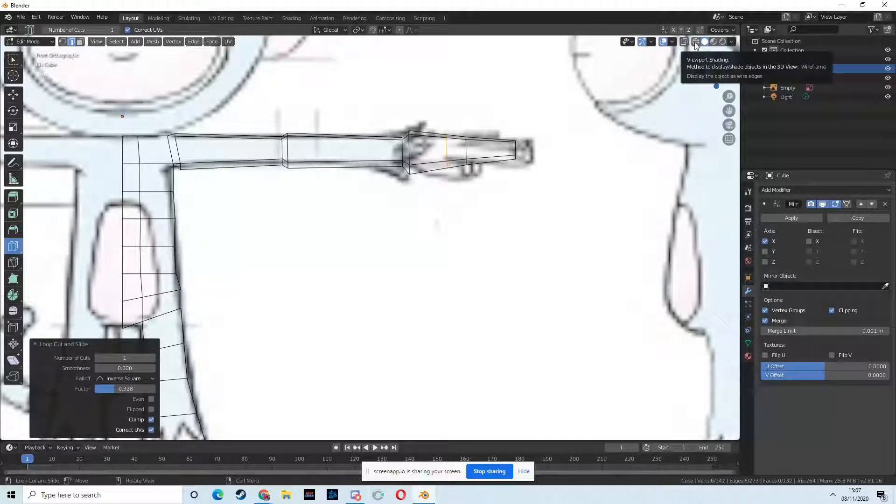
Step: Select the palm's underside face next to the wrist in face selection and show it in front view
middle_click_drag(486, 173, 430, 186)
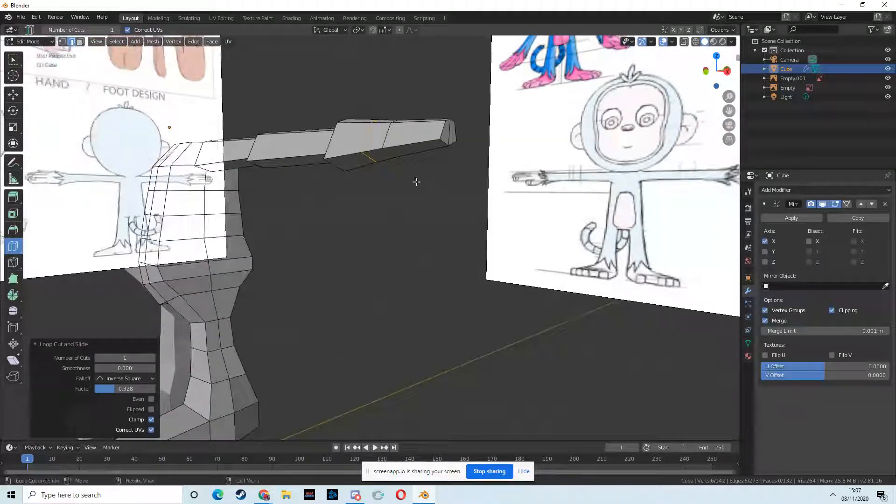
left_click(13, 60)
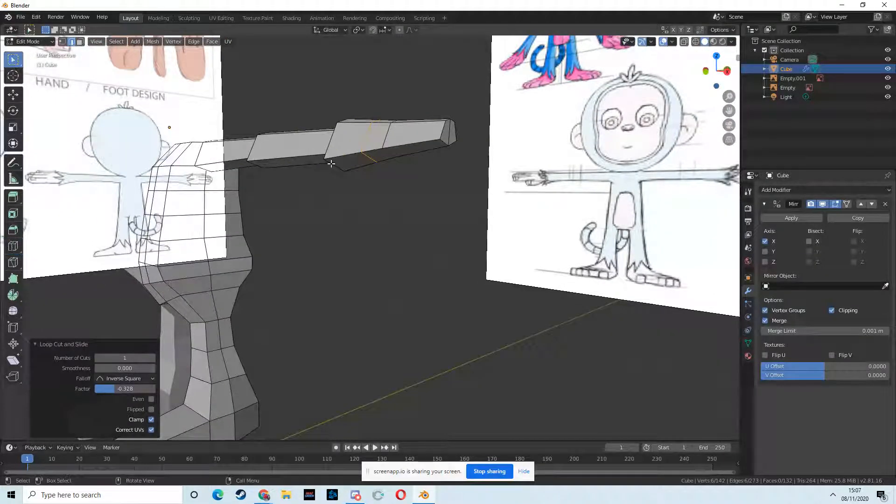
left_click(345, 161)
left_click(80, 42)
left_click(366, 166)
middle_click_drag(373, 184, 401, 189)
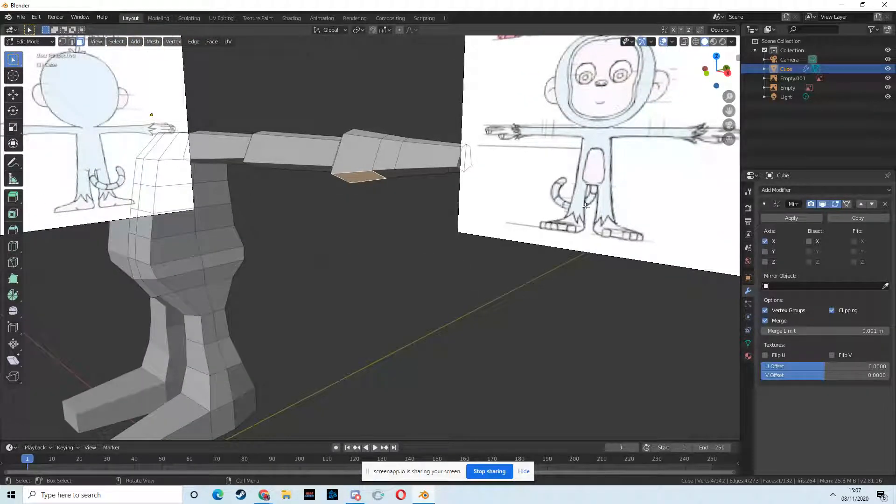
left_click(706, 73)
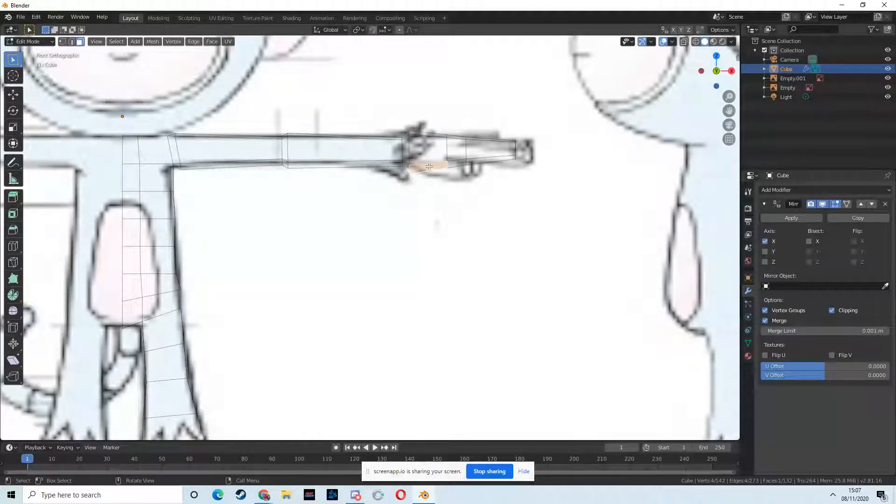
left_click(14, 196)
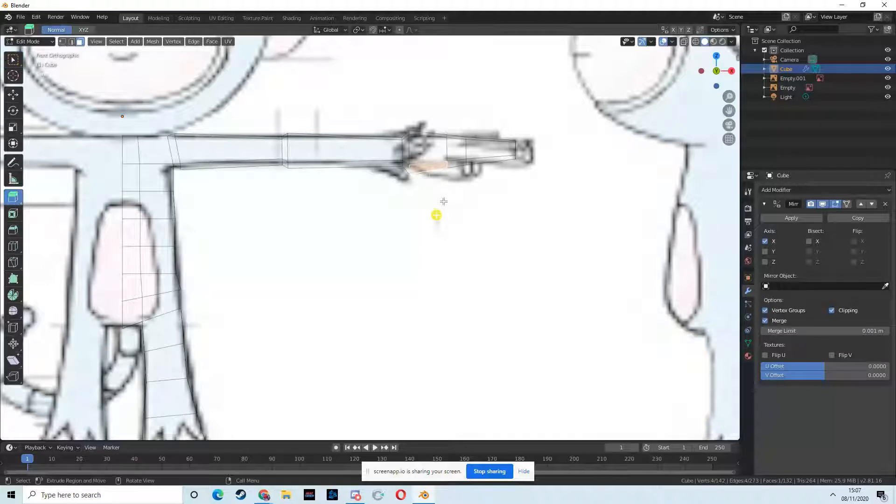
mouse_move(440, 219)
left_mouse_down()
mouse_move(448, 228)
mouse_move(438, 226)
left_mouse_up()
key("s")
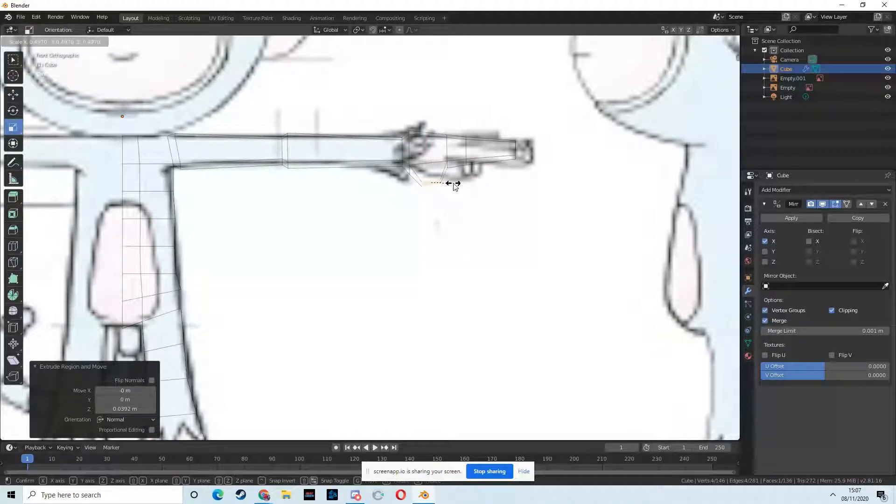
left_click(455, 185)
key("ctrl+z")
key("ctrl+z")
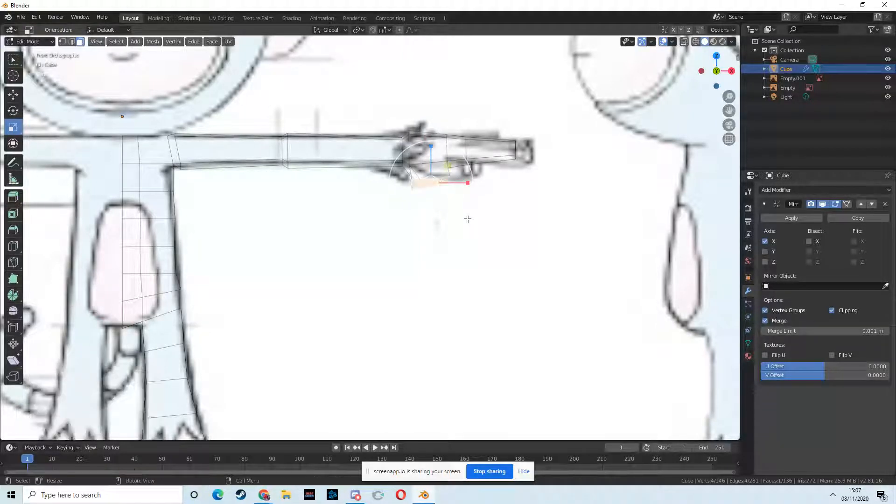
Step: Extrude the palm's underside face 0.00979 m along its normal as the thumb base and scale it uniformly to 0.581
left_click(13, 197)
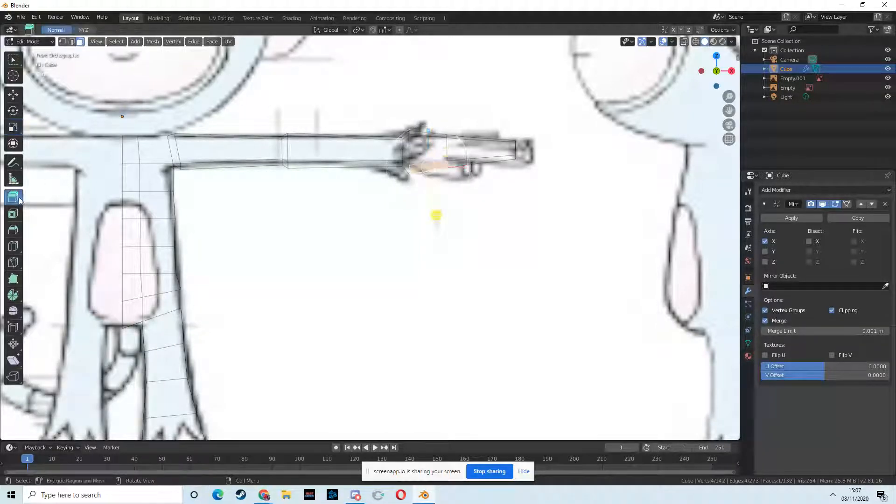
left_click_drag(436, 215, 437, 221)
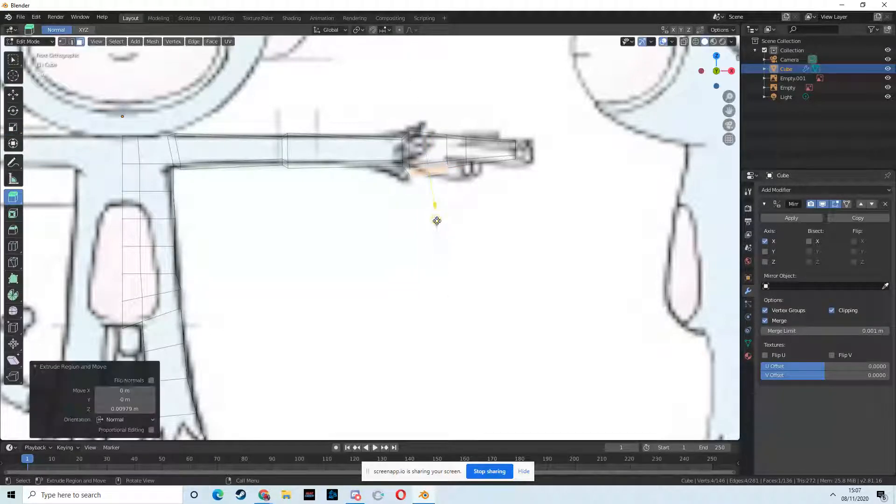
left_click(13, 127)
left_click_drag(467, 171, 455, 180)
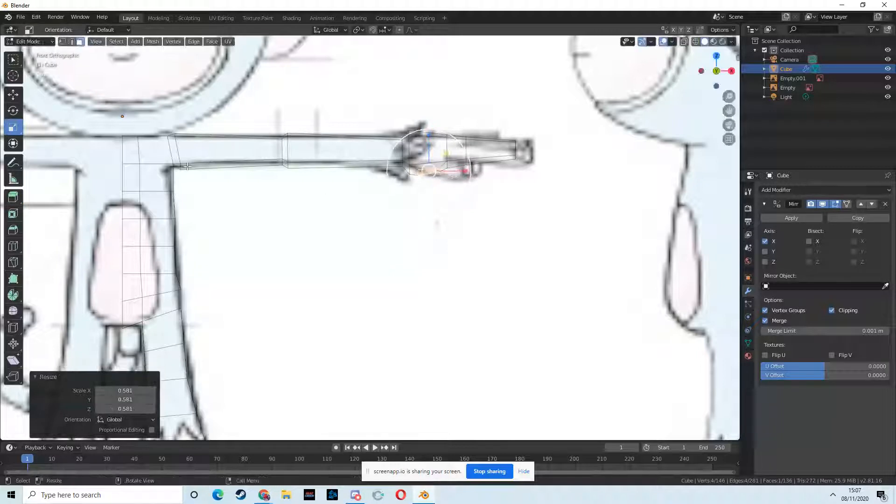
left_click(13, 196)
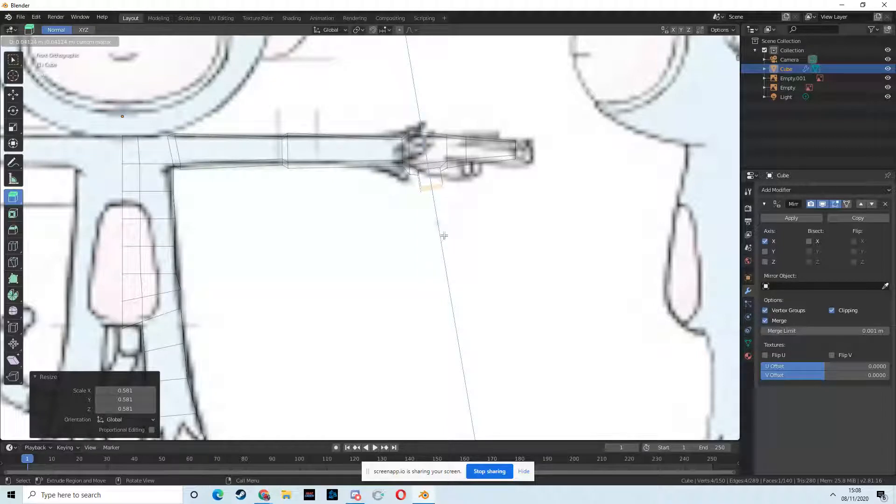
left_click(444, 236)
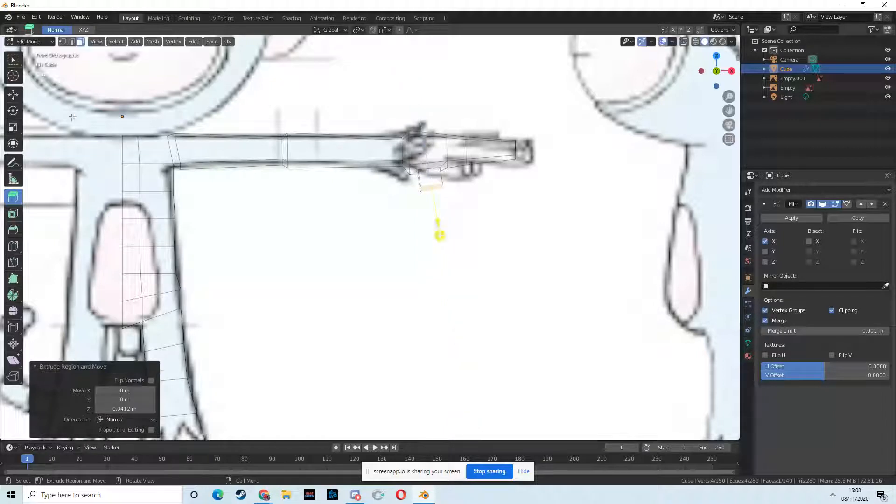
left_click(13, 111)
left_click_drag(464, 176, 450, 186)
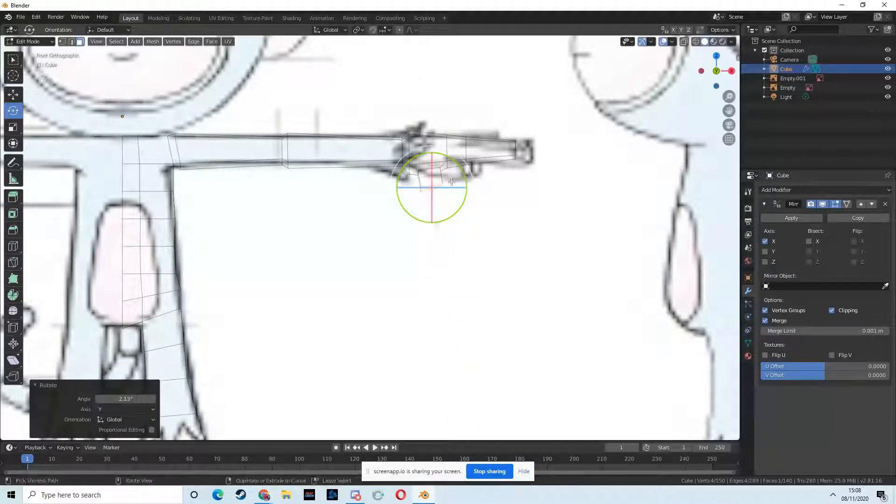
key("ctrl+z")
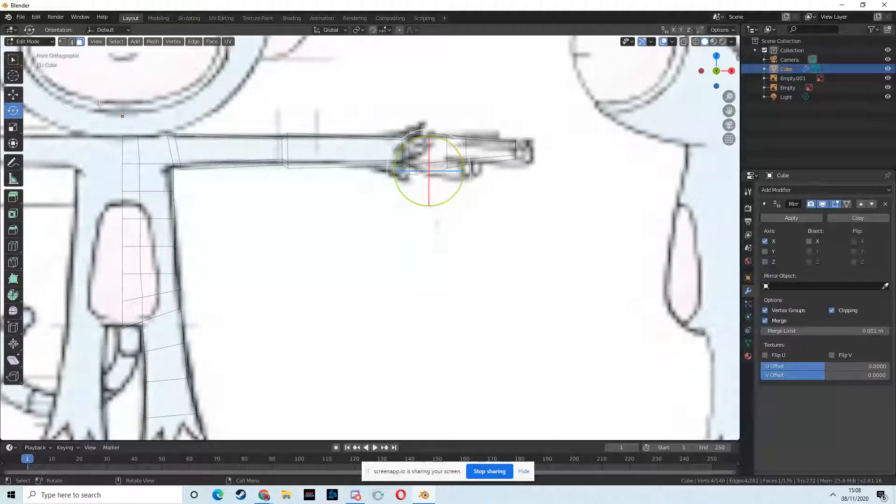
Step: Extrude the thumb base face 0.0412 m along its normal and scale the new end uniformly to 0.632
left_click(14, 198)
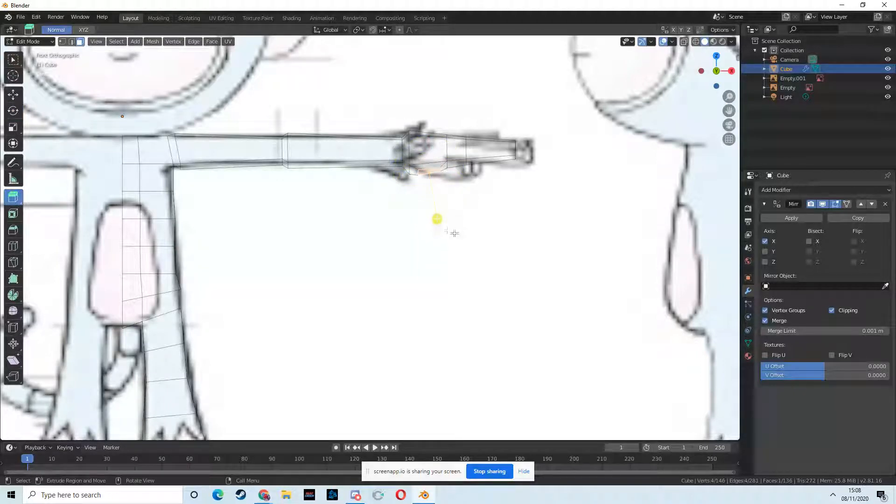
left_click_drag(440, 220, 446, 235)
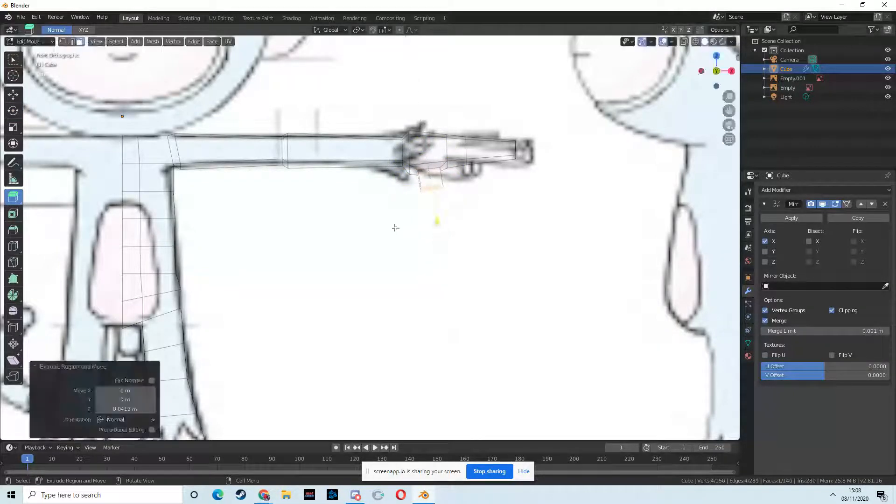
left_click(13, 128)
left_click_drag(468, 172, 457, 182)
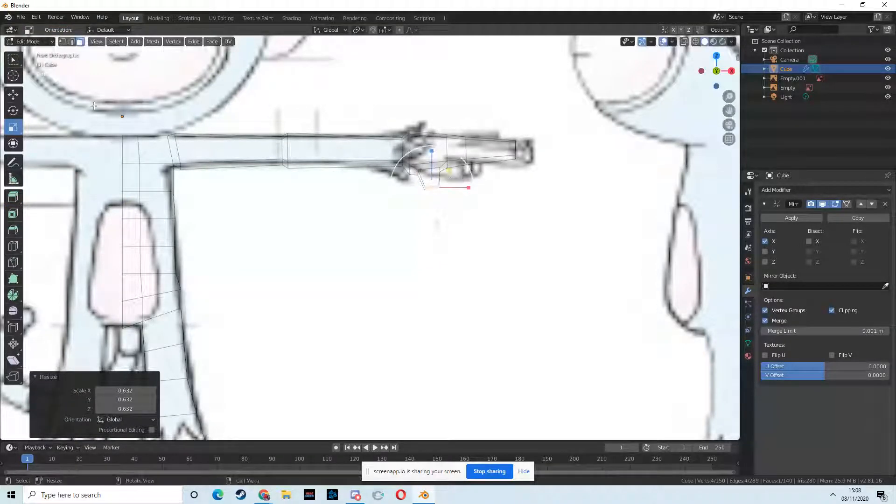
Step: Move the thumb's end face toward the fingers and up along Z, then shift it back -0.017 m along X
left_click(13, 95)
left_click_drag(477, 188, 490, 185)
left_click_drag(454, 153, 453, 134)
left_click_drag(493, 177, 486, 176)
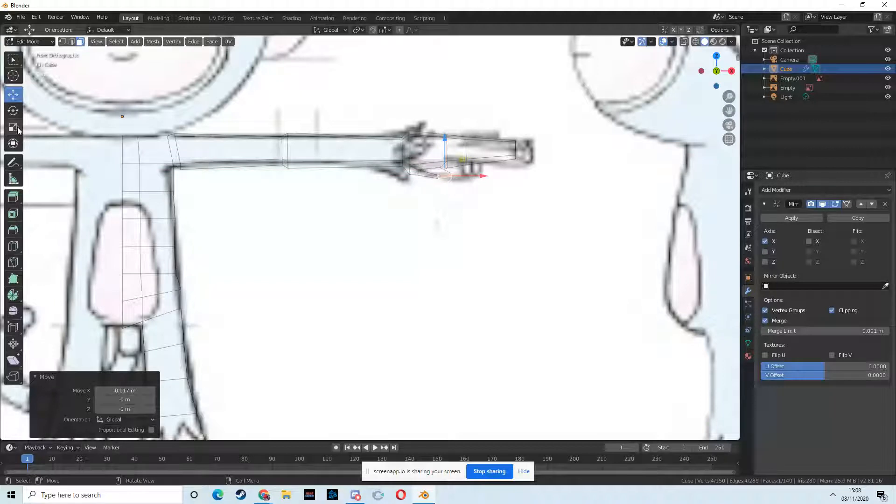
left_click(13, 111)
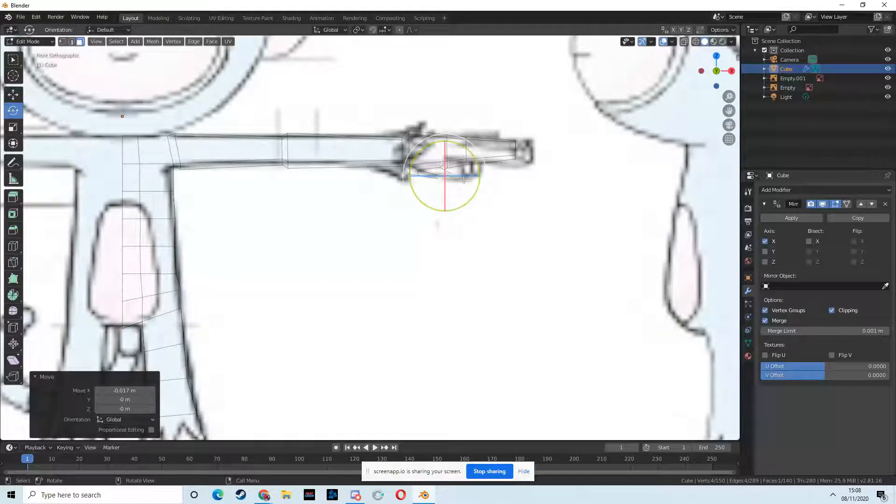
middle_click_drag(464, 187, 463, 203)
left_click_drag(464, 205, 454, 206)
key("ctrl+z")
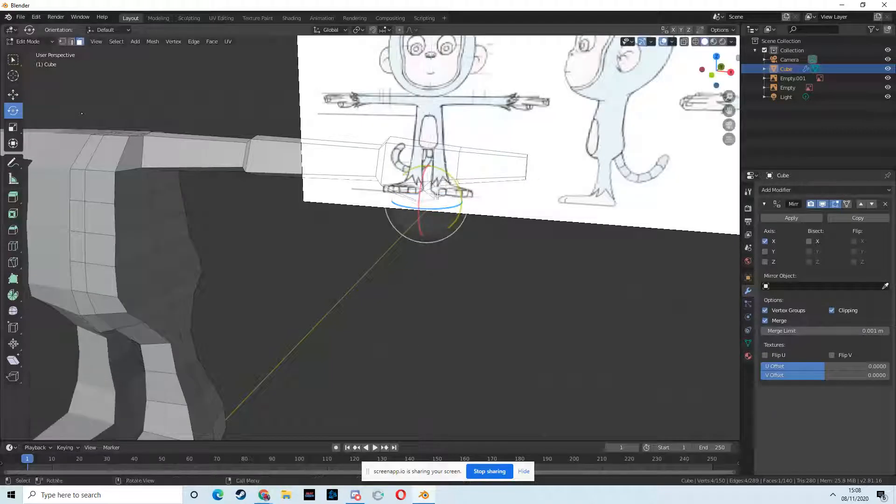
Step: Rotate the thumb's end face toward the fingertips, finishing with a 1.15° trackball rotation
middle_click_drag(476, 226, 406, 185)
mouse_move(409, 155)
left_mouse_down()
mouse_move(406, 94)
mouse_move(425, 153)
left_mouse_up()
mouse_move(424, 153)
middle_mouse_down()
mouse_move(392, 154)
mouse_move(418, 159)
middle_mouse_up()
left_click_drag(399, 154, 399, 154)
middle_click_drag(419, 183, 458, 196)
Step: Extrude the thumb's end face 0.0442 m along its normal in front view and raise it 0.0191 m along Z
left_click(713, 78)
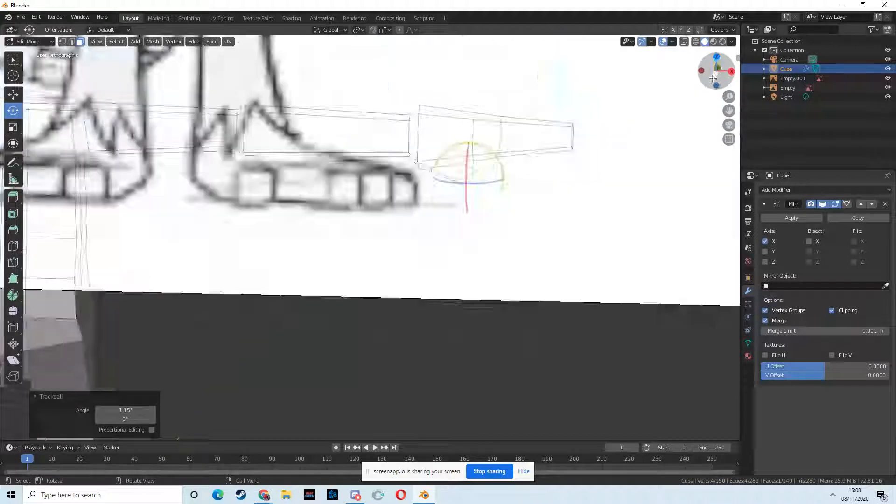
left_click(15, 199)
left_click_drag(513, 183, 538, 194)
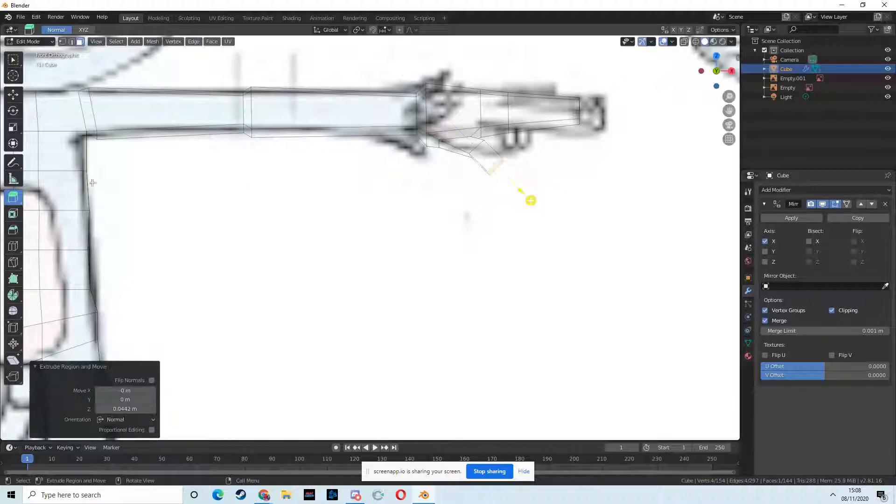
left_click(13, 94)
mouse_move(496, 125)
left_mouse_down()
mouse_move(494, 104)
mouse_move(498, 116)
left_mouse_up()
Step: Shift the thumb tip face 0.011 m along Y and 0.00772 m along X
middle_click_drag(498, 117, 457, 140)
middle_click_drag(464, 187, 466, 188)
middle_click_drag(351, 198, 310, 230)
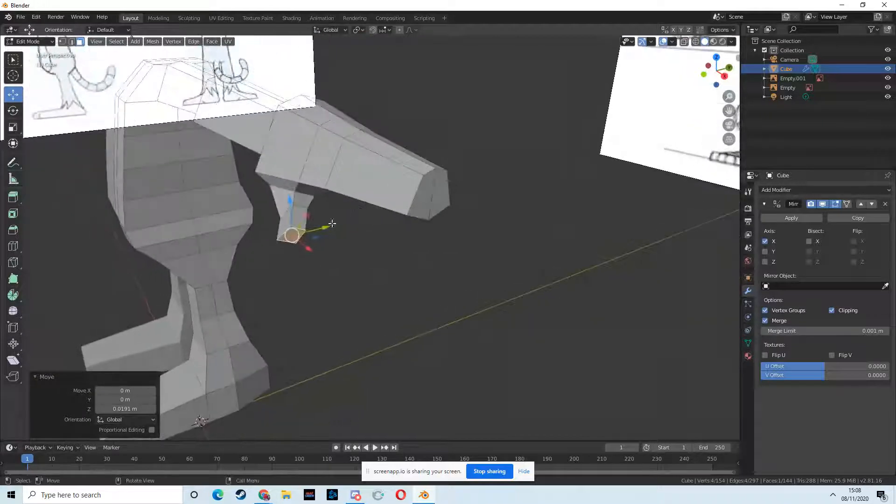
key("g")
left_click(330, 232)
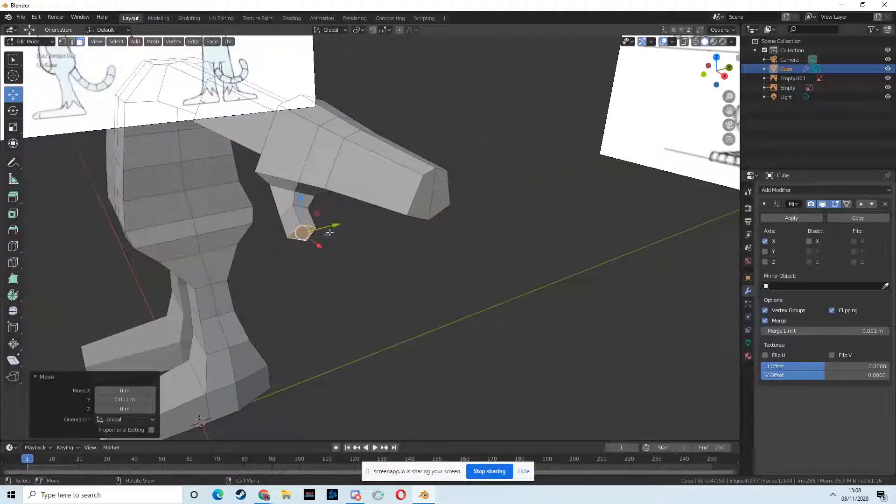
mouse_move(326, 250)
left_mouse_down()
mouse_move(332, 254)
mouse_move(330, 244)
left_mouse_up()
Step: Scale the thumb tip face uniformly to 0.539 and check the hand from the side
middle_click_drag(330, 243, 388, 237)
left_click(13, 127)
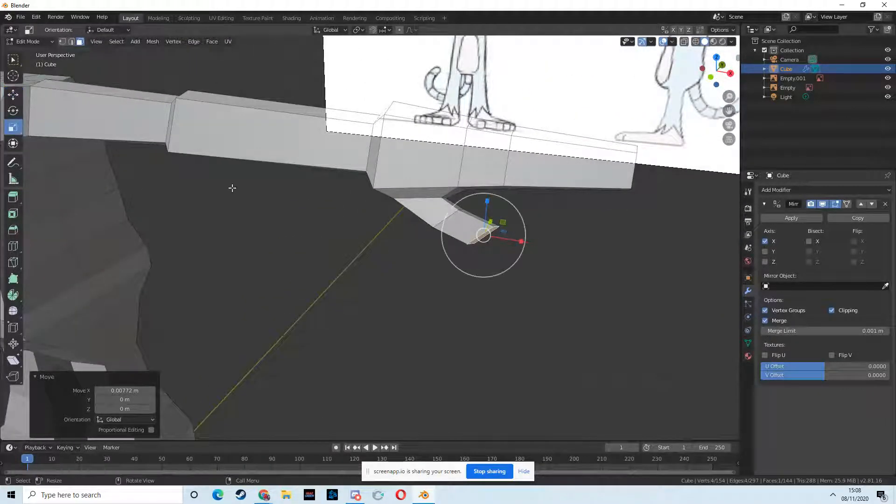
left_click_drag(512, 218, 488, 213)
middle_click_drag(489, 212, 335, 230)
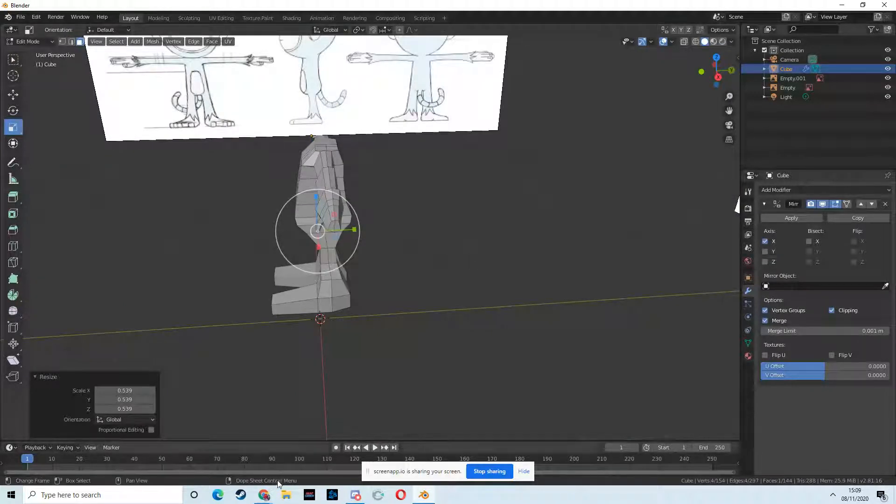
left_click(264, 494)
left_click(221, 454)
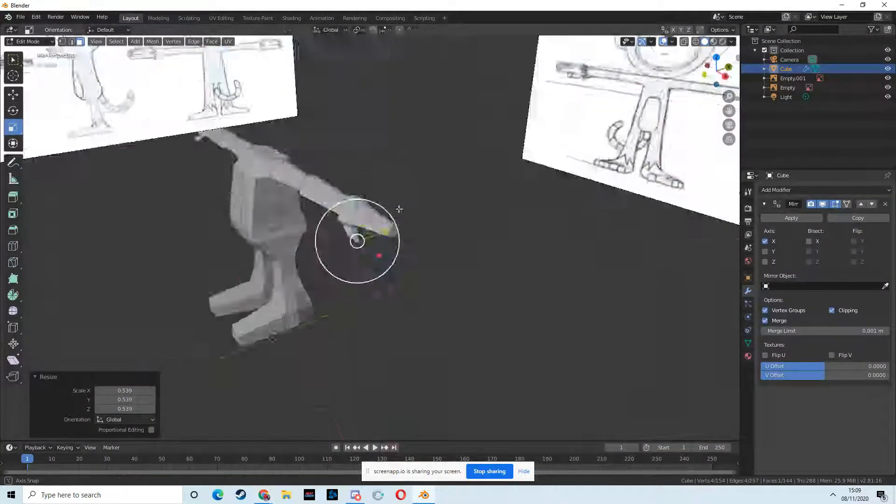
Step: Select the four faces on top of the torso between the mirror centerline and the shoulder
middle_click_drag(399, 209, 287, 307)
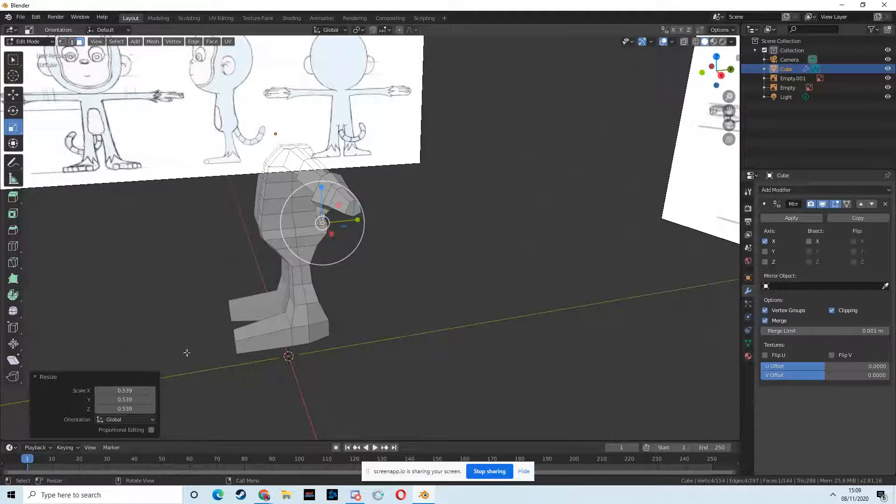
middle_click_drag(217, 383, 475, 254)
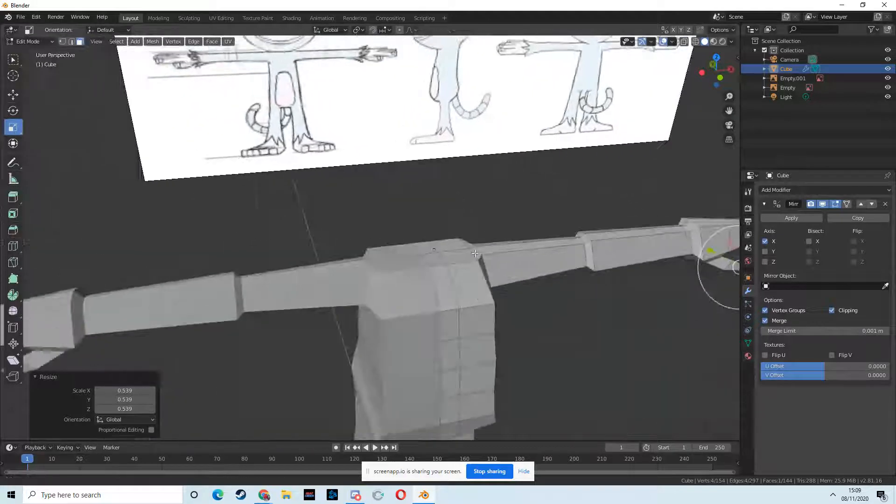
middle_click_drag(494, 310, 476, 302)
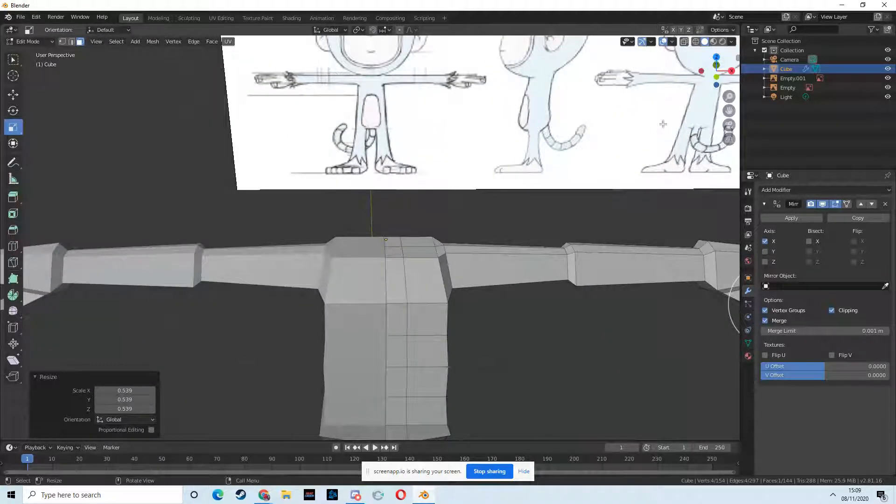
left_click(717, 75)
middle_click_drag(345, 190, 365, 212)
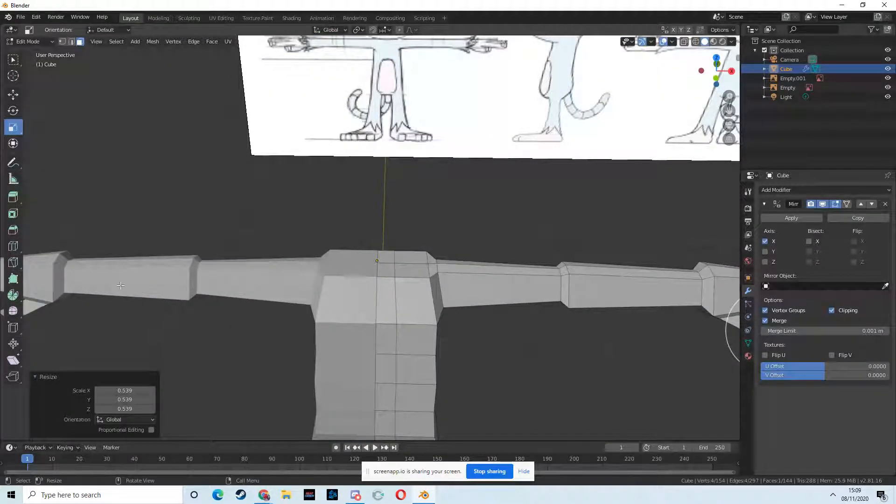
key("w")
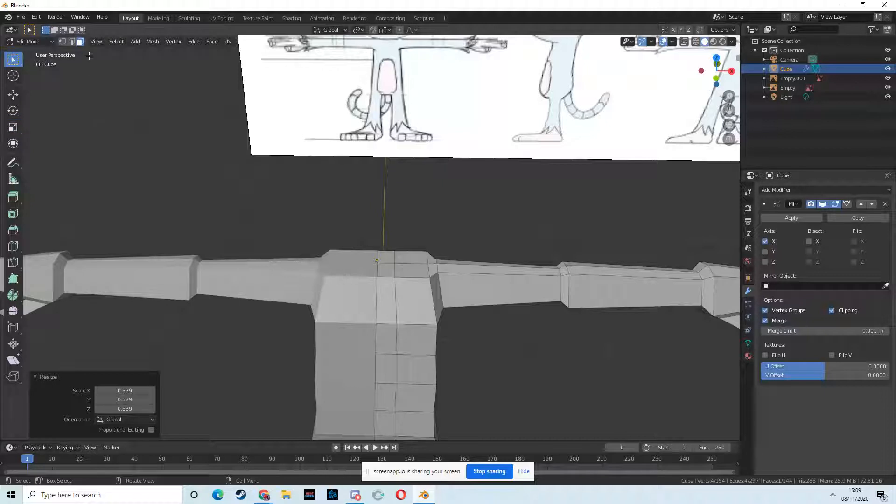
left_click(387, 270)
left_click(388, 257, "shift")
left_click(410, 269, "shift")
left_click(407, 258, "shift")
mouse_move(447, 276)
middle_mouse_down()
mouse_move(420, 280)
mouse_move(462, 266)
middle_mouse_up()
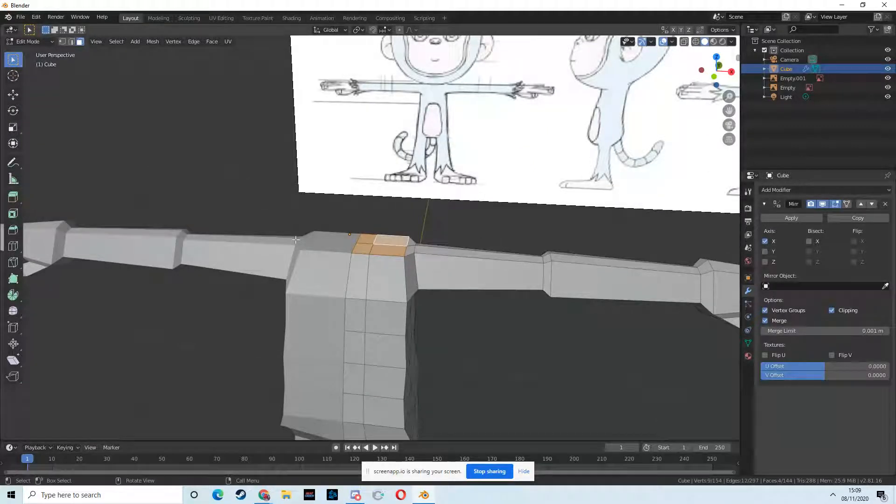
Step: Display the mesh in wireframe over the front reference drawing in front orthographic view
left_click(714, 77)
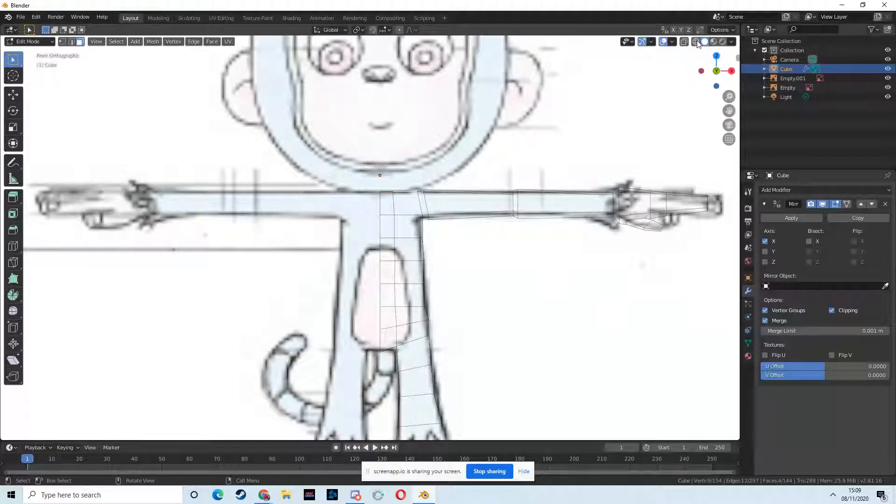
left_click(696, 42)
scroll(307, 145, "down", 2)
middle_click_drag(337, 144, 334, 148)
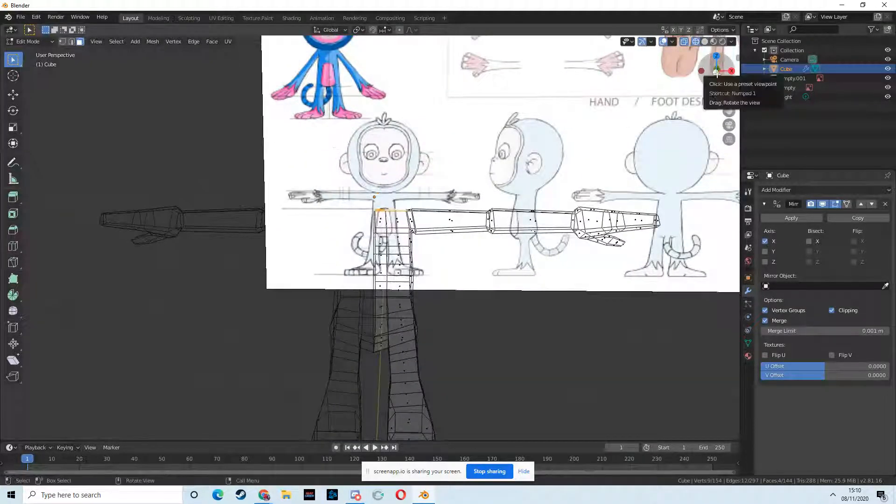
left_click(708, 76)
Step: Extrude the selected neck faces upward 0.696 m along their normal to the top of the drawn head
left_click(13, 197)
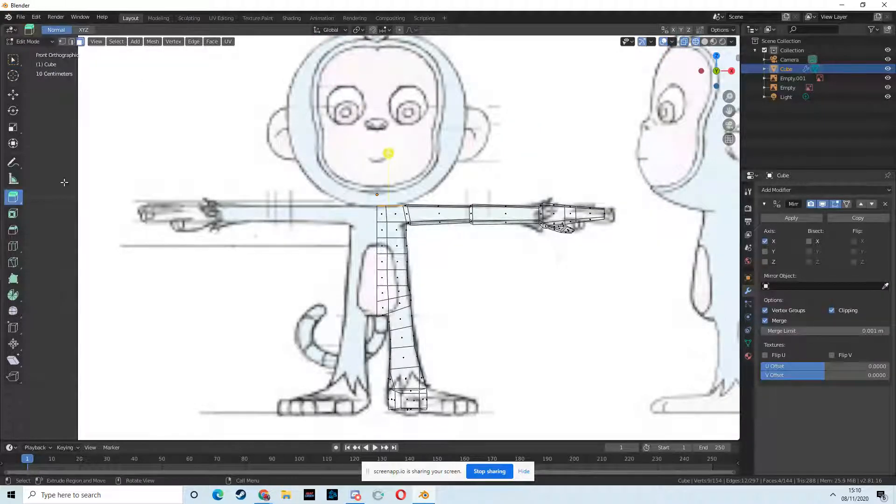
left_click_drag(393, 150, 392, 414)
key("ctrl+z")
scroll(391, 414, "down", 2)
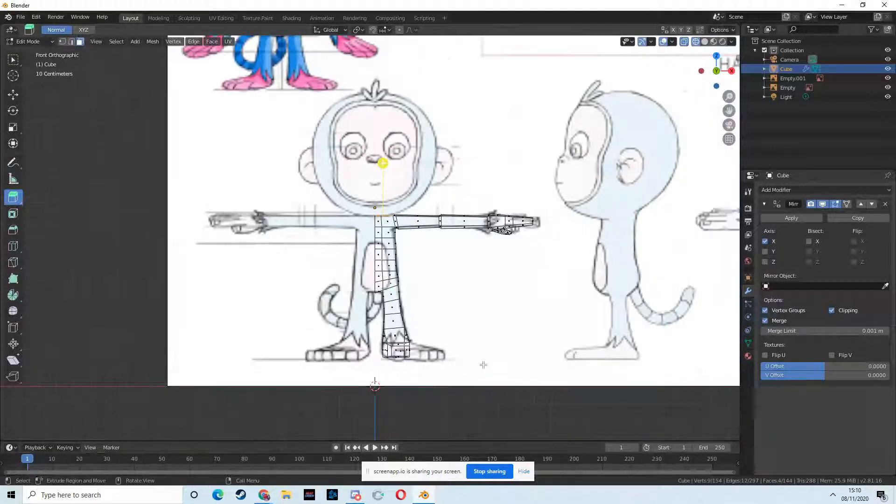
left_click_drag(382, 171, 387, 39)
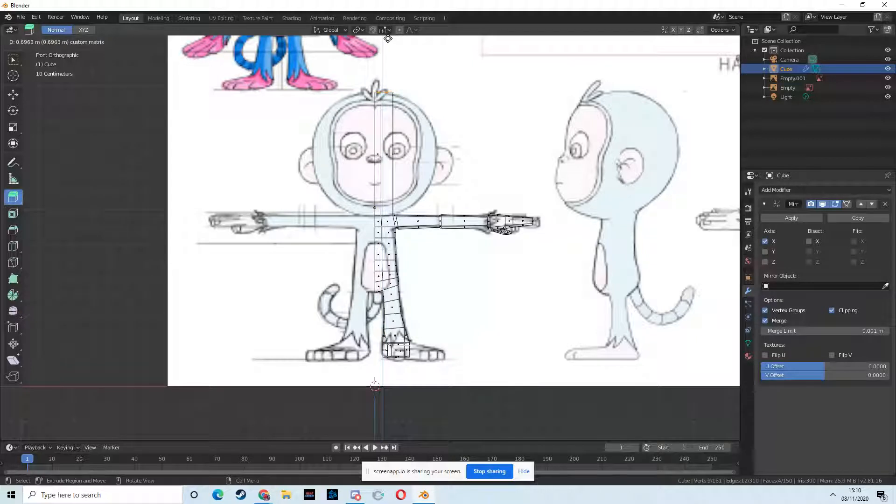
left_click_drag(388, 39, 388, 39)
scroll(267, 259, "up", 2)
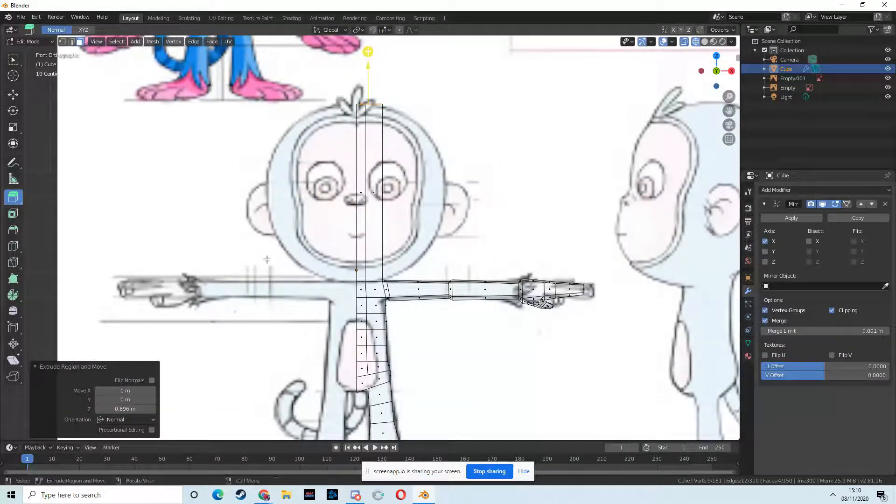
Step: Add 8 evenly spaced horizontal loop cuts to the extruded head column
left_click(13, 246)
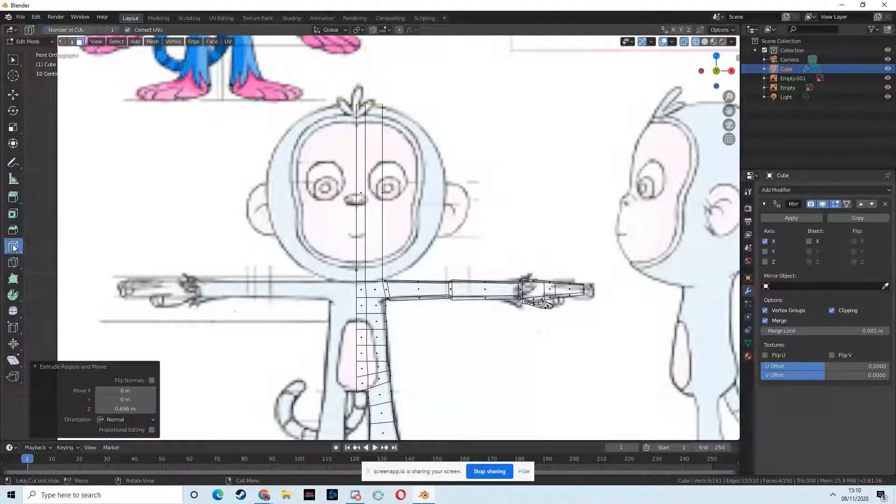
left_click(363, 212)
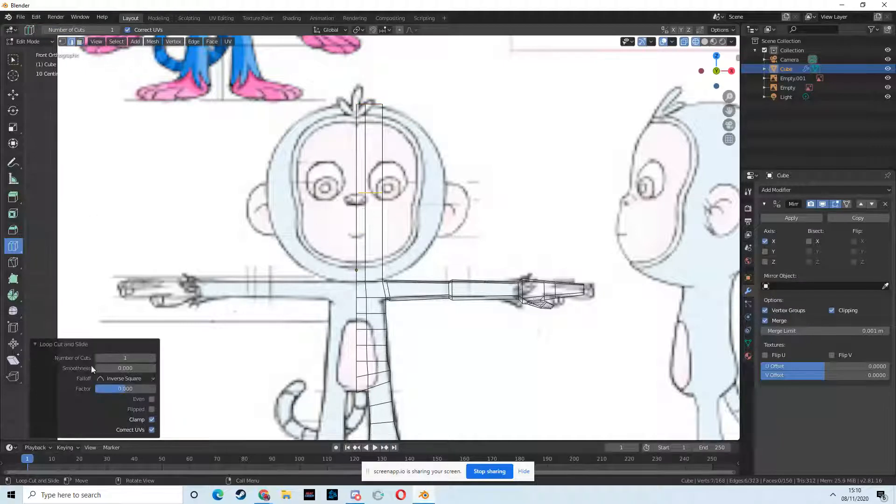
left_click(124, 355)
type("8")
key("Return")
Step: Move the outer side vertices of the topmost head loop 0.137 m along X toward the drawn outline
left_click(13, 59)
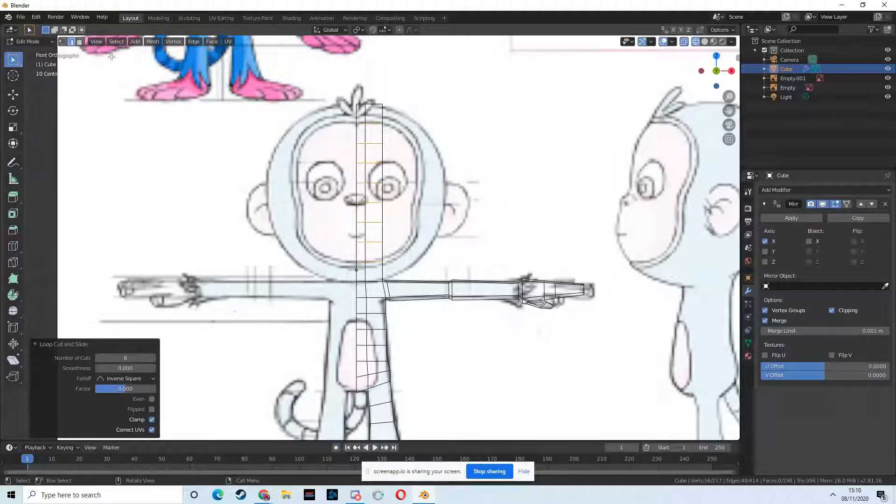
left_click(63, 42)
left_click_drag(398, 115, 373, 135)
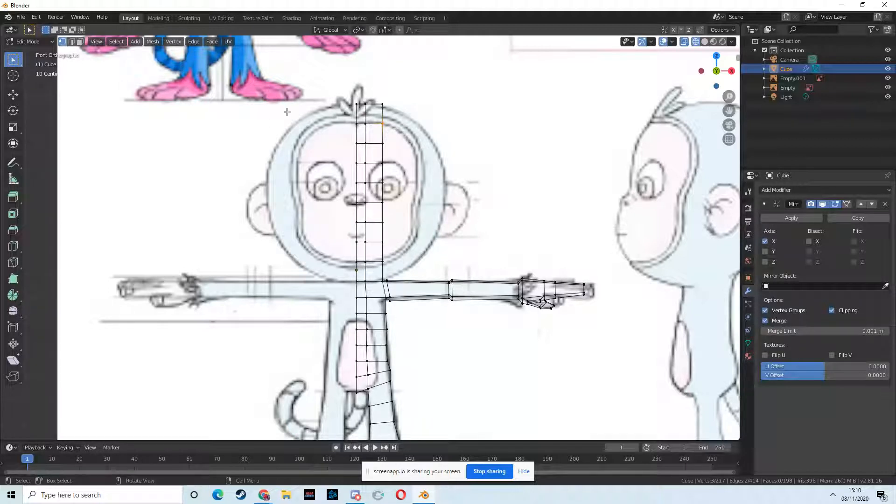
left_click(14, 95)
left_click_drag(414, 122, 454, 127)
middle_click_drag(454, 126, 462, 172)
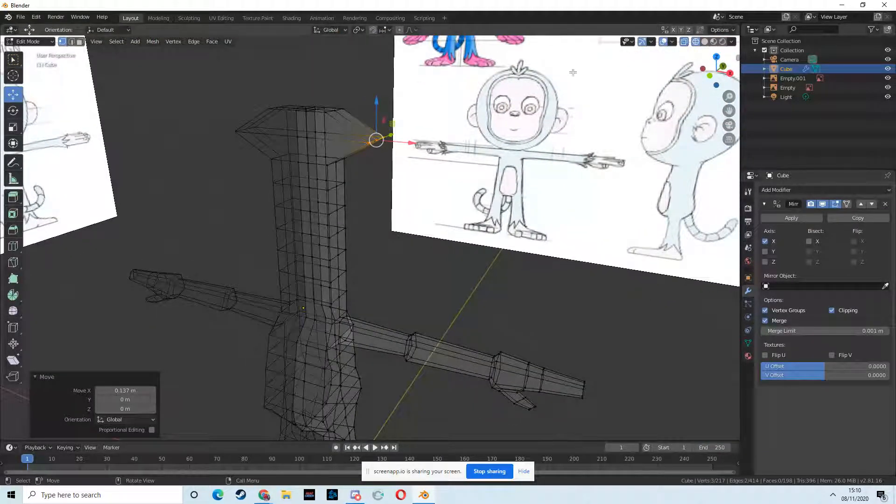
left_click(709, 76)
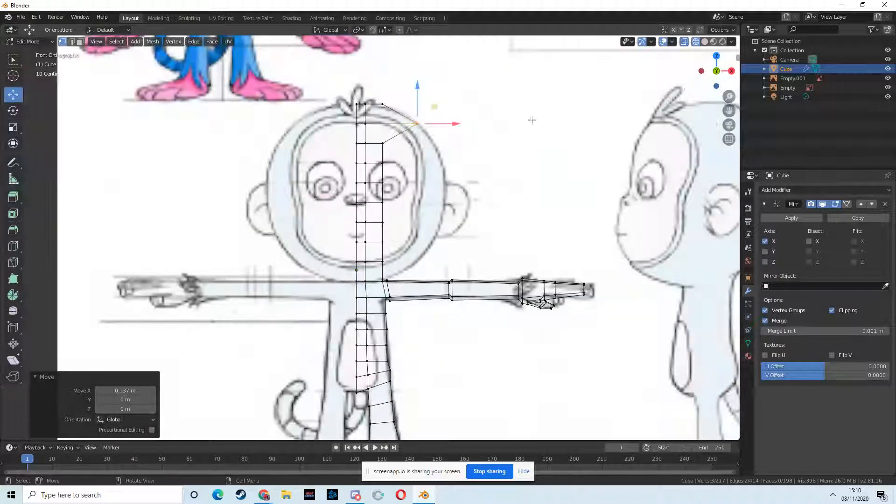
Step: Move the outer vertices of the second head loop 0.196 m and the third loop 0.229 m along X
left_click(13, 59)
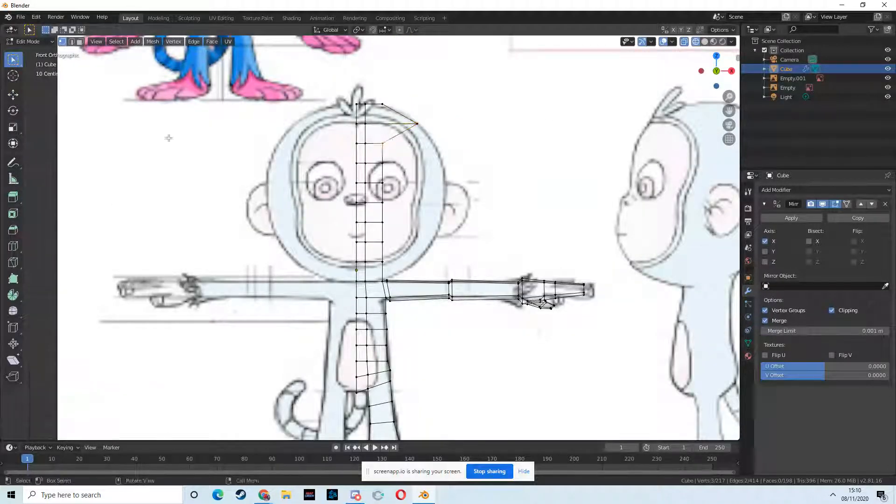
left_click(13, 95)
left_click_drag(419, 143, 469, 146)
key("w")
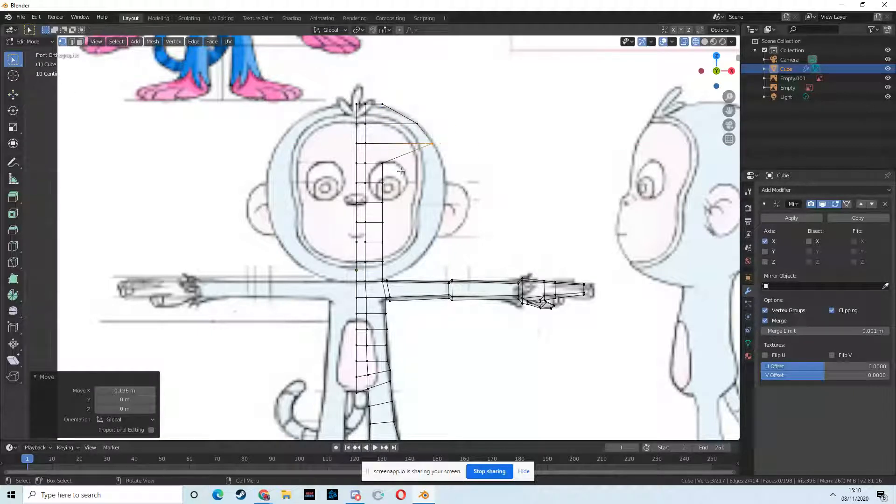
left_click(383, 163)
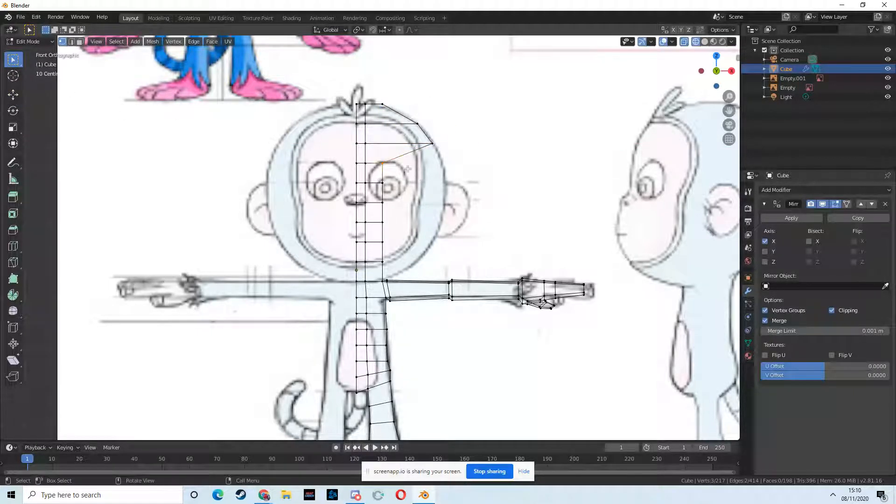
left_click(13, 95)
left_click_drag(420, 163, 479, 172)
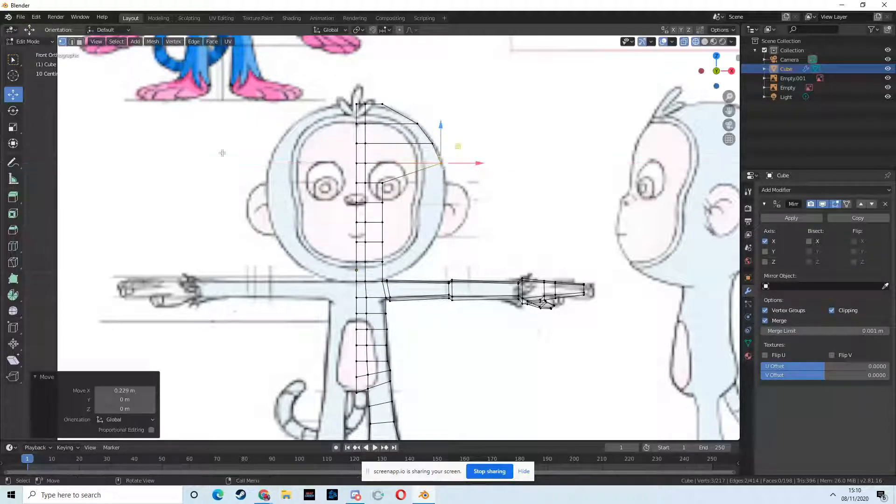
Step: Move the outer vertices of the fourth head loop from the top 0.234 m along X
left_click(15, 60)
left_click(13, 95)
key("g")
key("Escape")
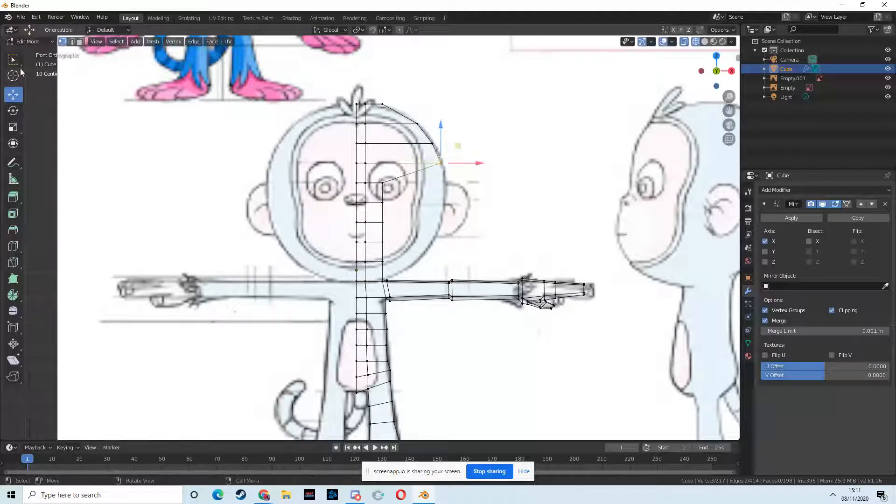
left_click(14, 61)
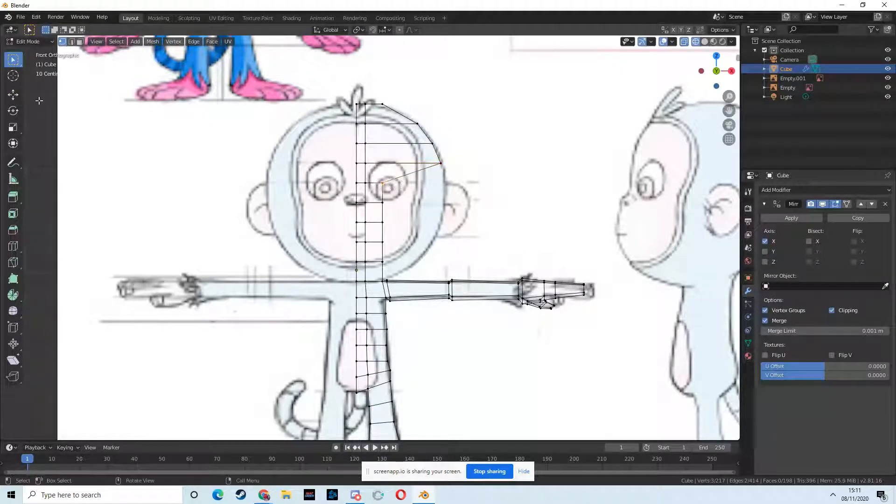
left_click(18, 95)
left_click_drag(422, 183, 481, 196)
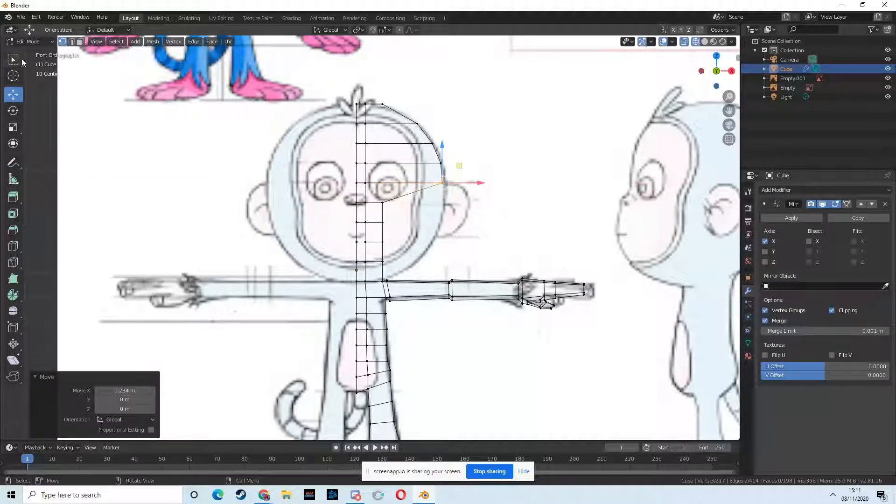
Step: Move the outer vertices of the fifth head loop 0.236 m and the sixth loop 0.231 m along X
key("w")
left_click(383, 202)
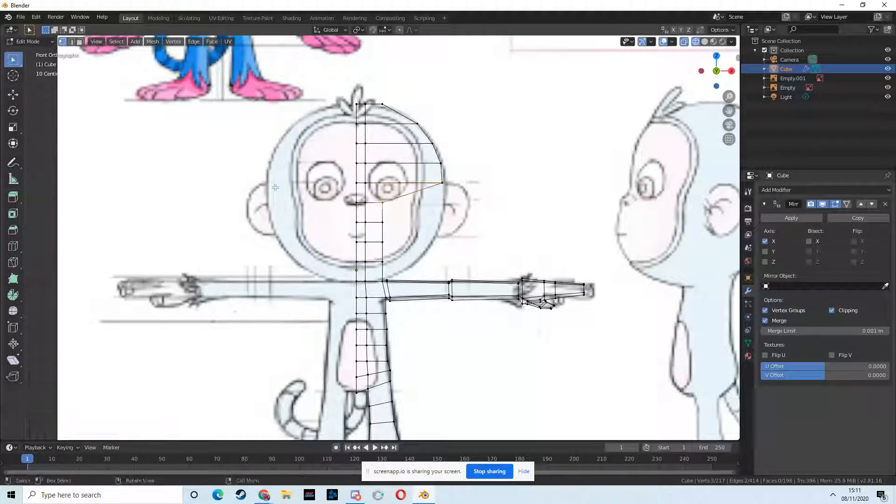
left_click(13, 94)
left_click_drag(424, 198, 482, 227)
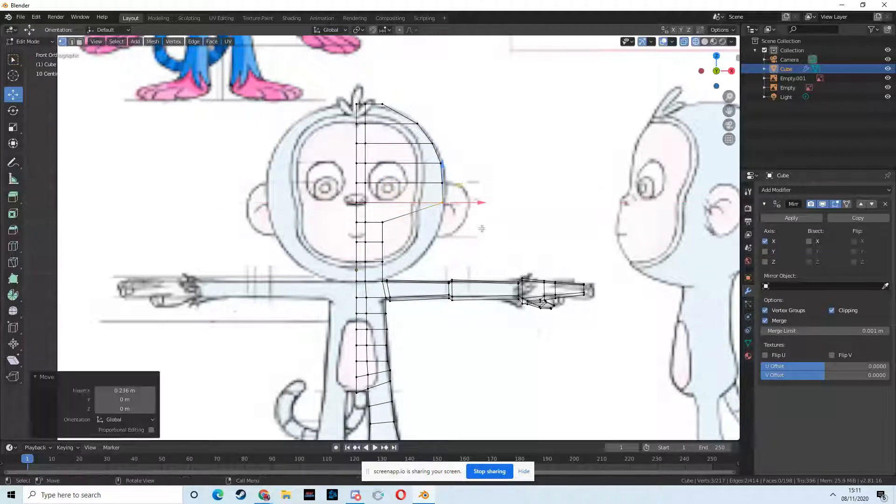
left_click(20, 60)
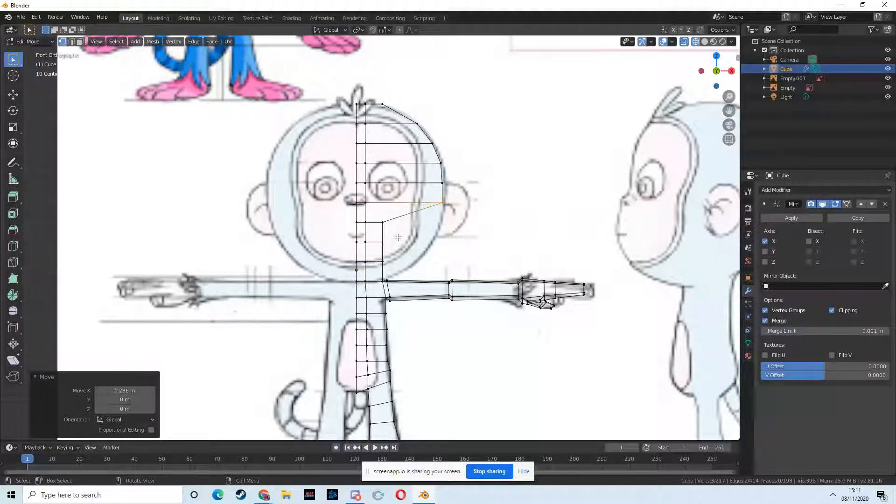
left_click(382, 222, "shift")
left_click_drag(418, 222, 476, 239)
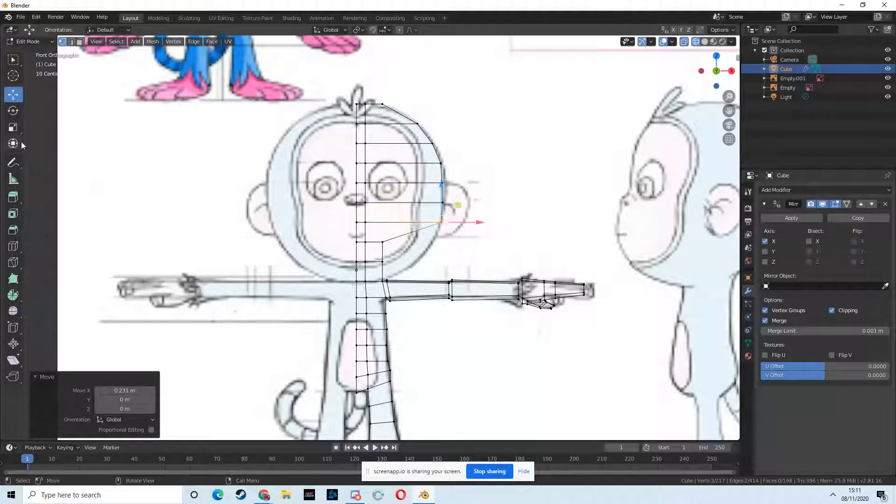
Step: Move the outer vertices of the seventh head loop 0.196 m and the lowest loop 0.13 m along X
left_click(13, 59)
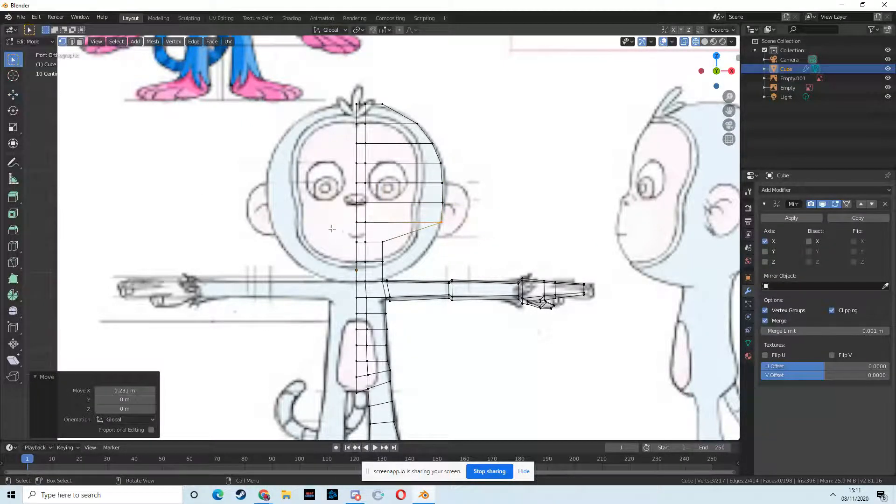
left_click(384, 243)
left_click(13, 94)
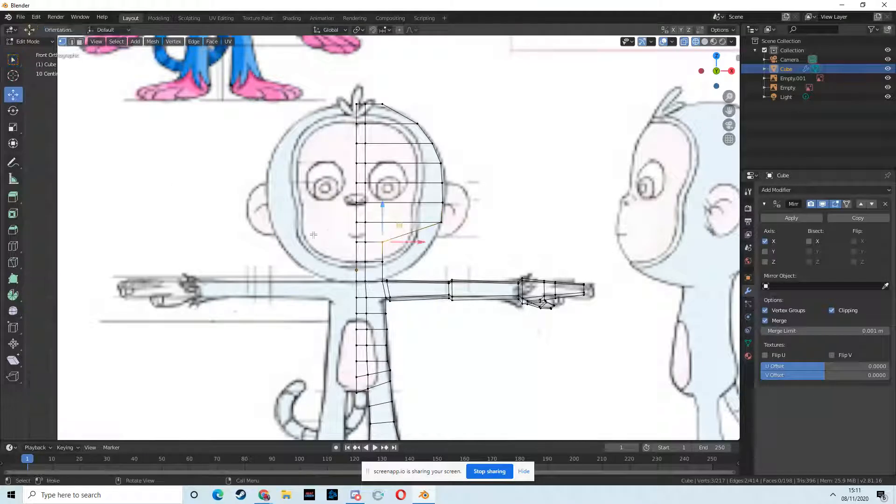
left_click_drag(412, 244, 467, 256)
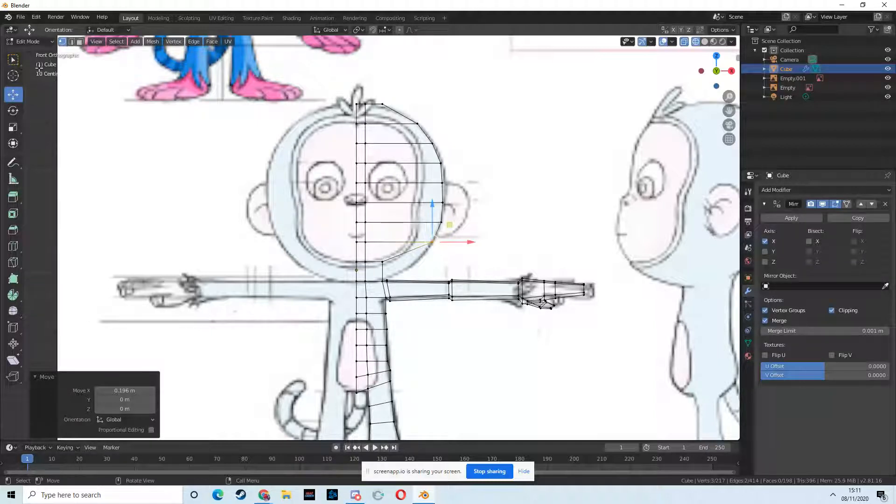
left_click(13, 59)
left_click_drag(395, 270, 453, 273)
left_click(13, 94)
Step: In the right side view, move the back vertices of the top head row out to the reference outline and the second row 0.174 m along Y
middle_click_drag(452, 273, 466, 254)
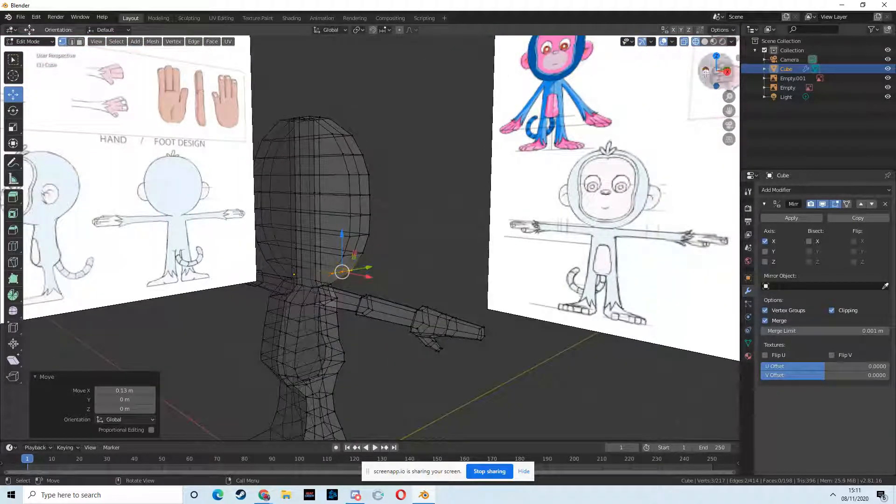
left_click(727, 71)
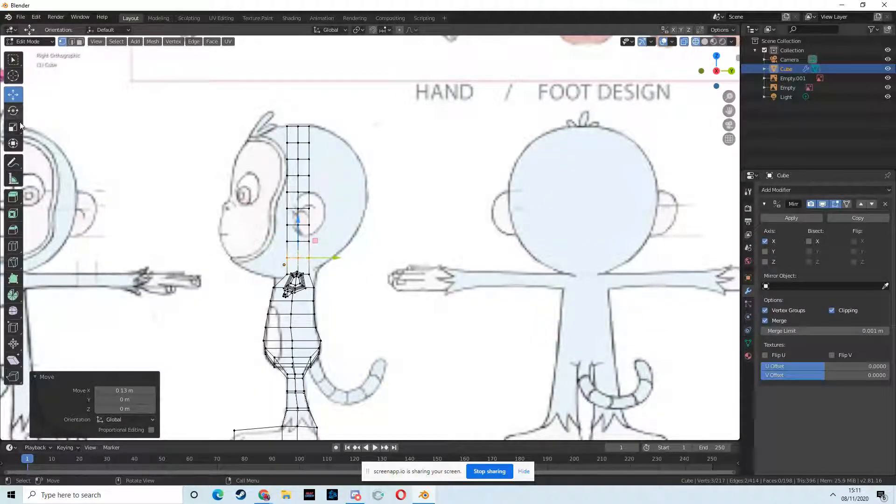
left_click(13, 59)
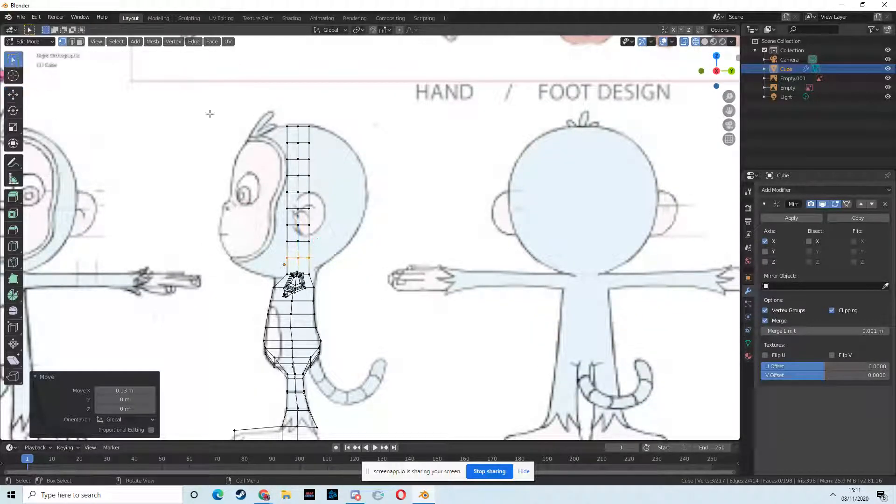
left_click_drag(329, 123, 382, 146)
left_click(14, 95)
key("w")
left_click(13, 94)
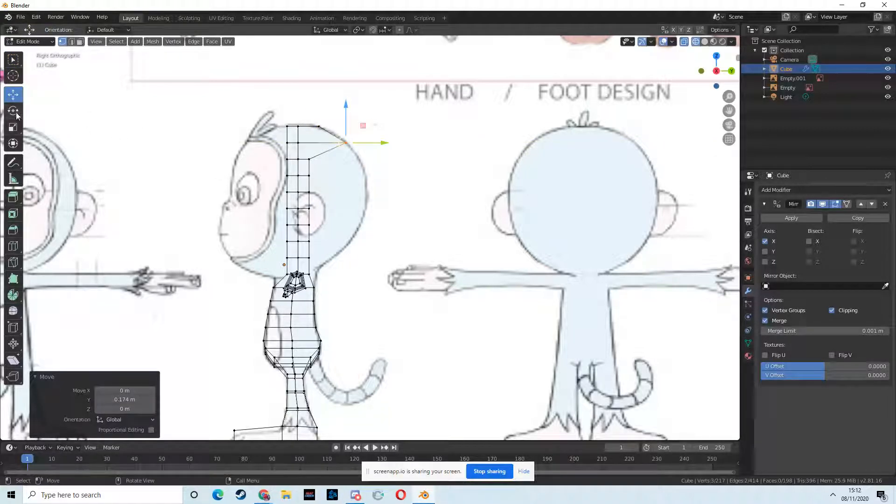
Step: Move the back vertices of the third head row from the top 0.231 m and the fourth row 0.262 m along Y
left_click(6, 59)
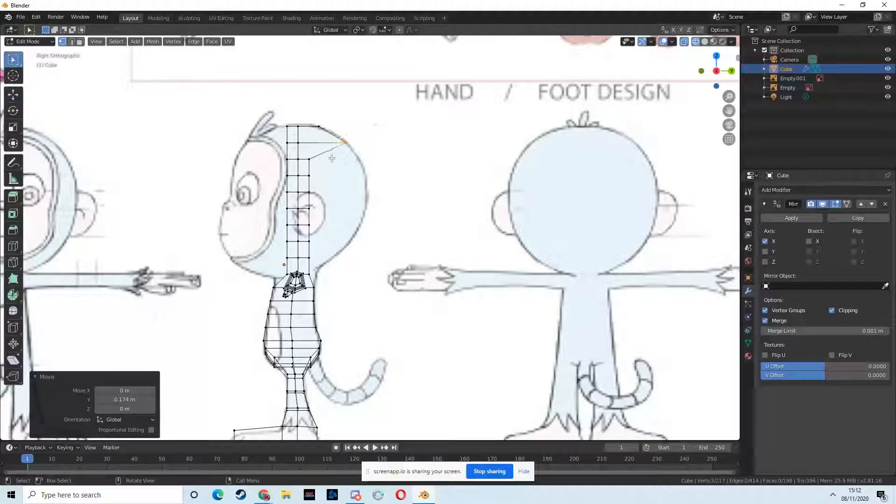
left_click(309, 157)
left_click(14, 94)
left_click_drag(346, 158, 396, 173)
left_click(13, 59)
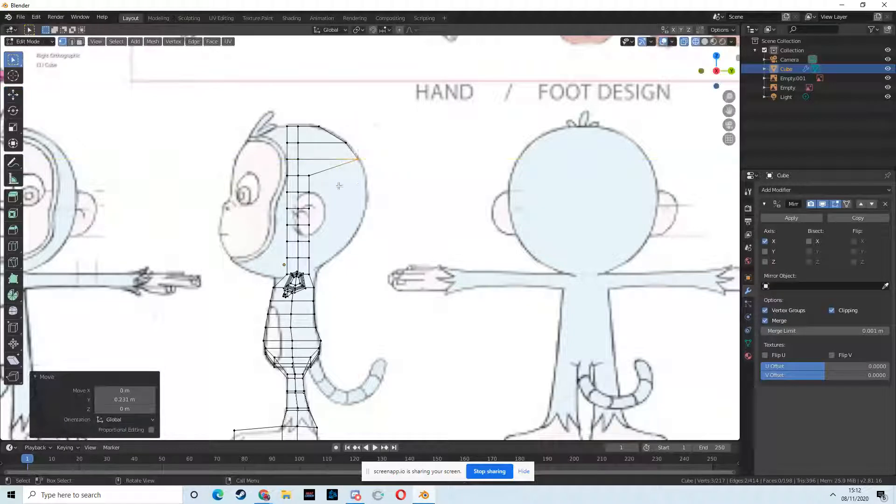
left_click_drag(313, 175, 404, 186)
left_click(13, 95)
Step: Move the back vertices of the fifth head row 0.266 m and the sixth row 0.268 m along Y
left_click(13, 60)
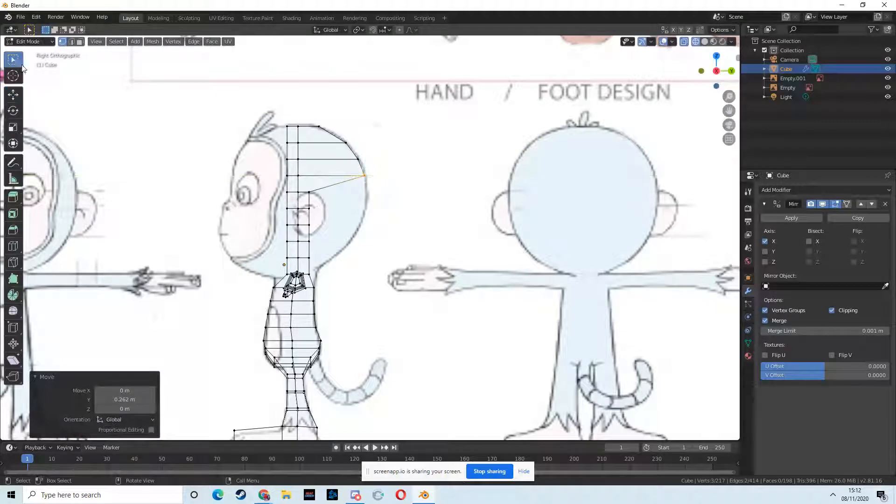
left_click(309, 192)
left_click(13, 96)
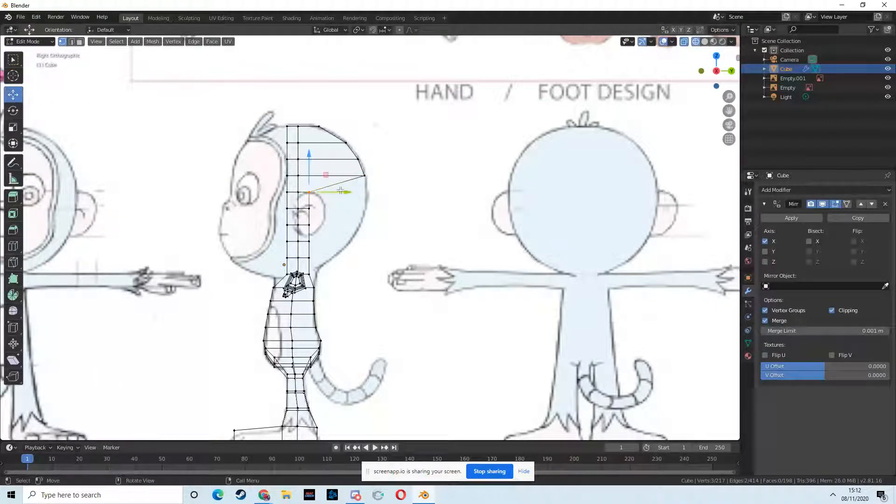
left_click_drag(344, 192, 400, 193)
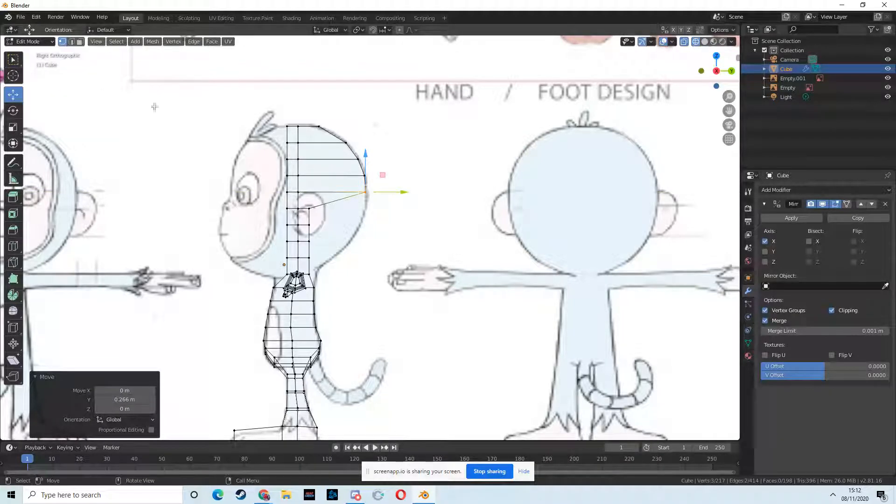
left_click(13, 59)
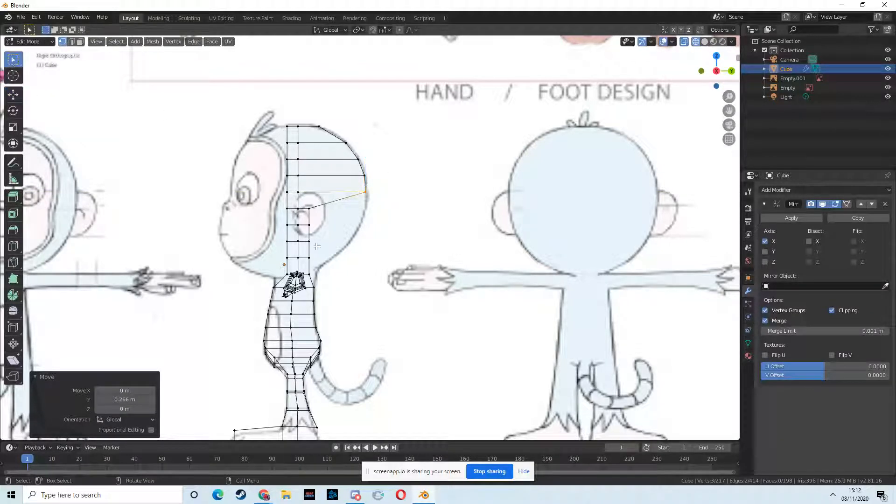
left_click(309, 208)
left_click(13, 95)
left_click_drag(346, 211, 402, 227)
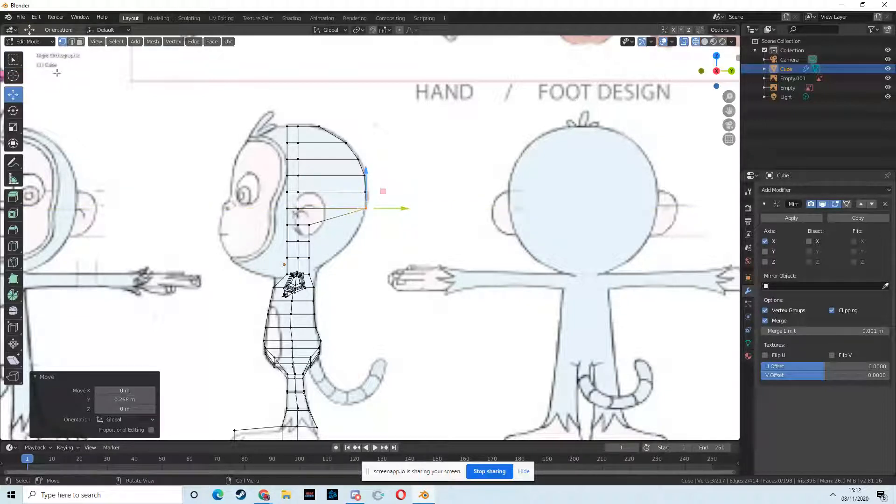
Step: Move the back vertices of the seventh head row 0.237 m along Y
left_click(17, 62)
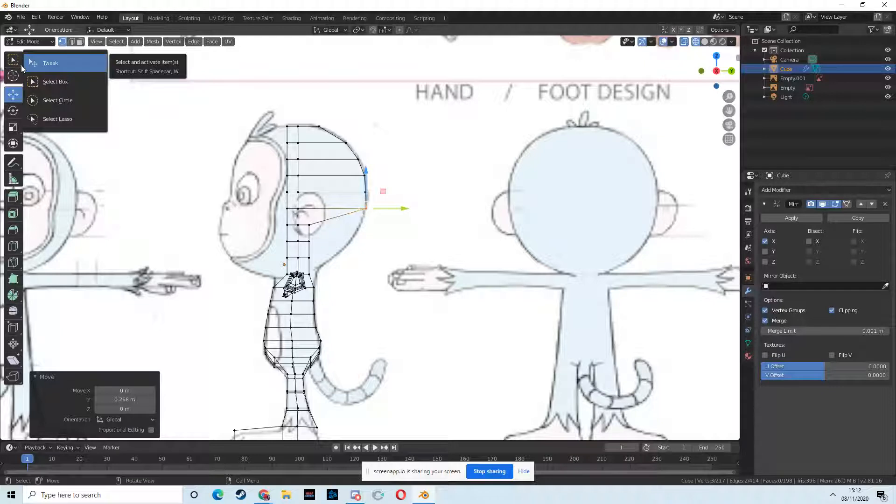
left_click(21, 65)
left_click_drag(20, 62, 49, 80)
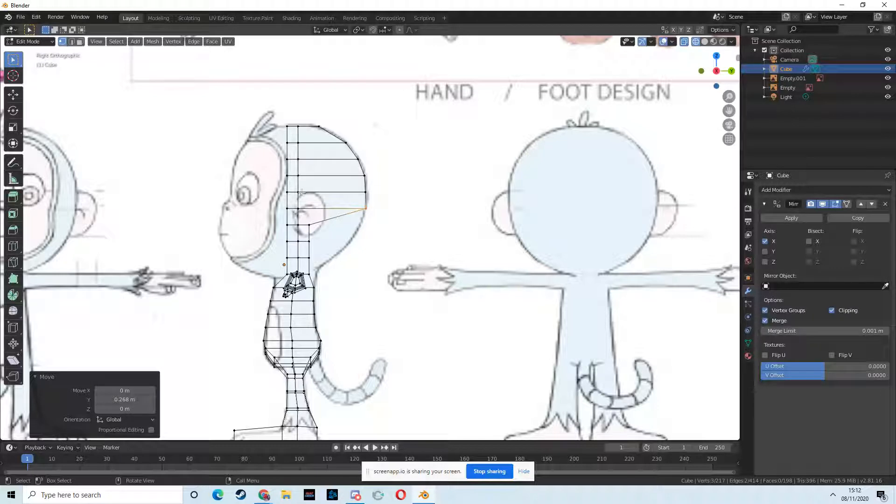
left_click(309, 225)
left_click(13, 94)
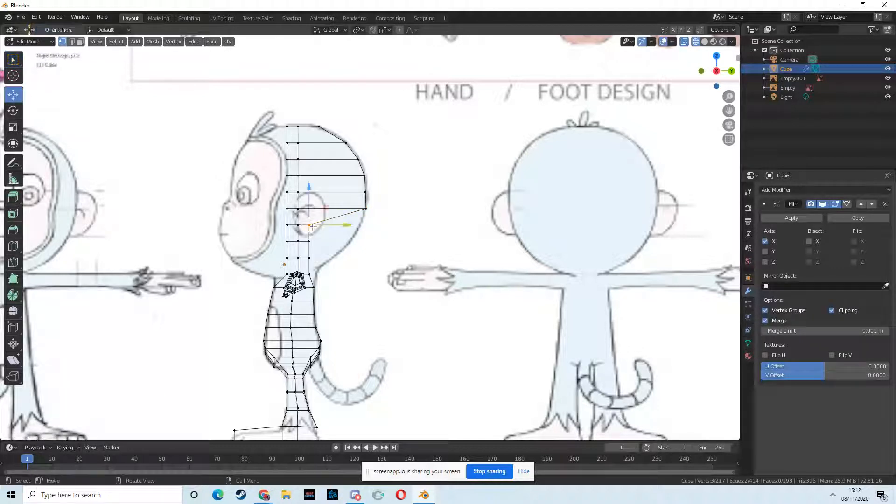
left_click_drag(349, 227, 398, 234)
Step: Move the back vertices of the eighth head row 0.191 m along Y and the lowest row out to the reference outline above the neck
left_click(13, 59)
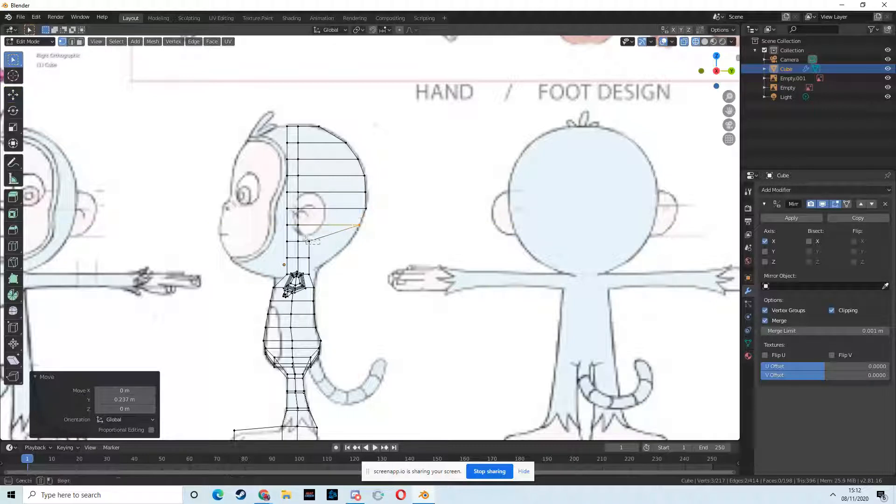
left_click(13, 94)
left_click_drag(343, 240, 390, 244)
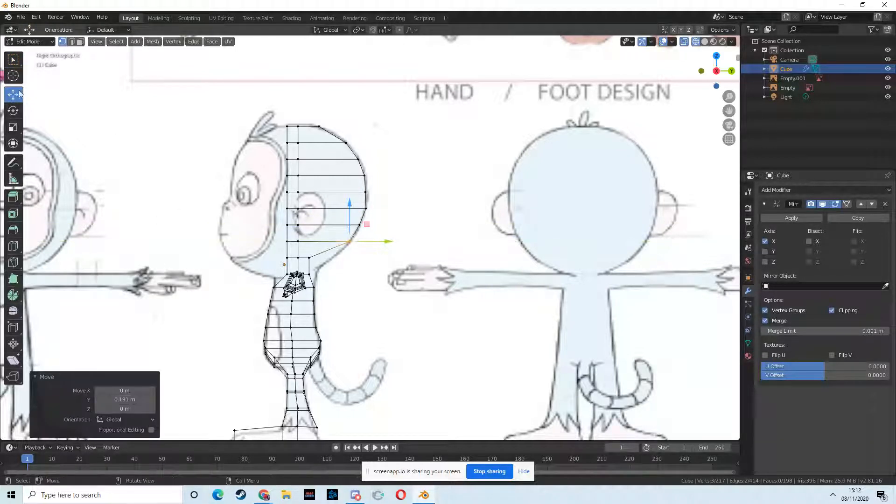
left_click(13, 59)
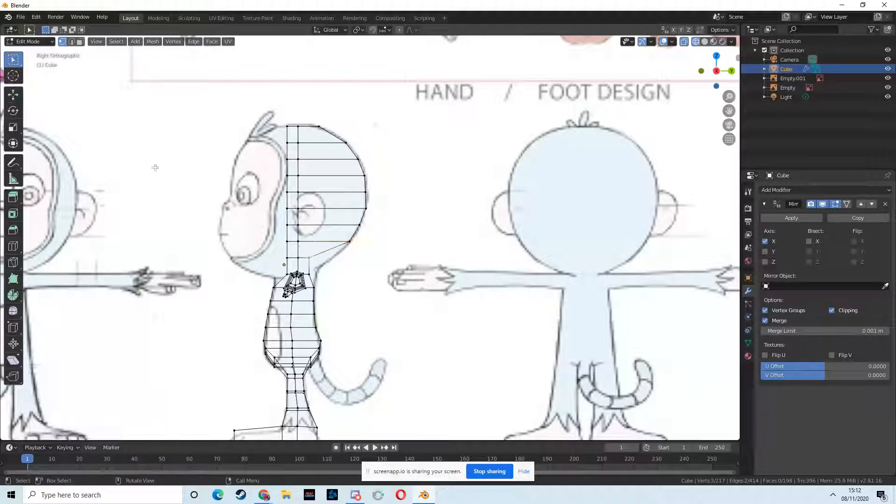
left_click(13, 95)
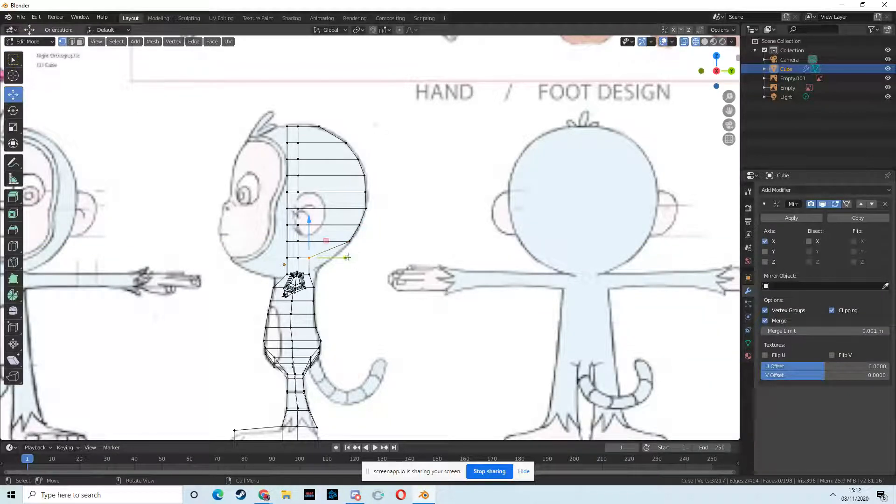
left_click_drag(349, 258, 370, 260)
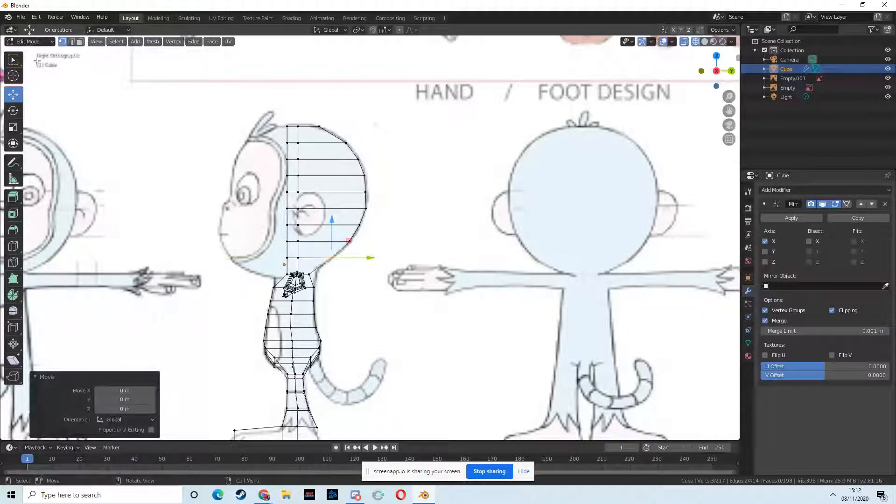
Step: Move the front vertices of the top head row -0.0835 m and the second row -0.198 m along Y
left_click(13, 60)
left_click(288, 129)
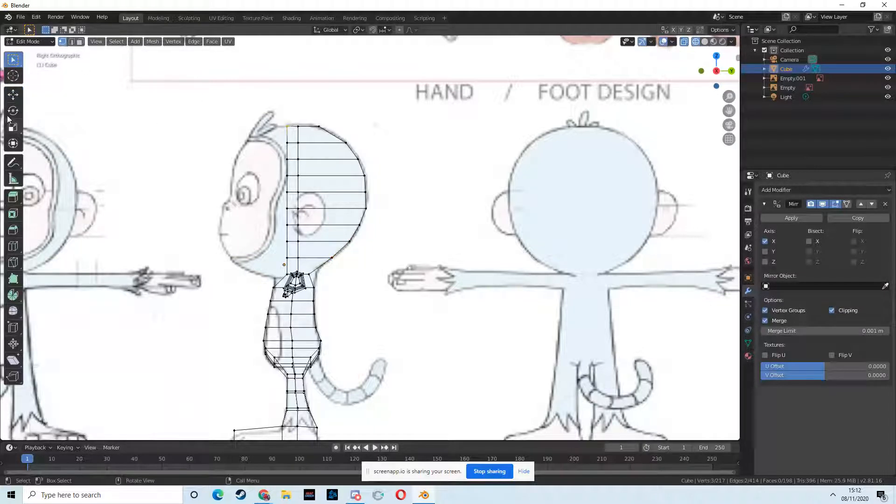
left_click(14, 95)
left_click_drag(325, 125, 285, 125)
key("w")
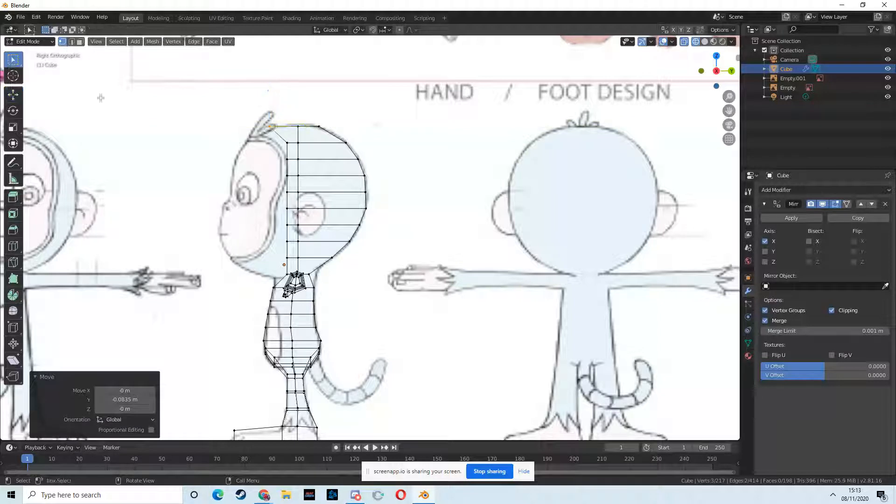
left_click(287, 143)
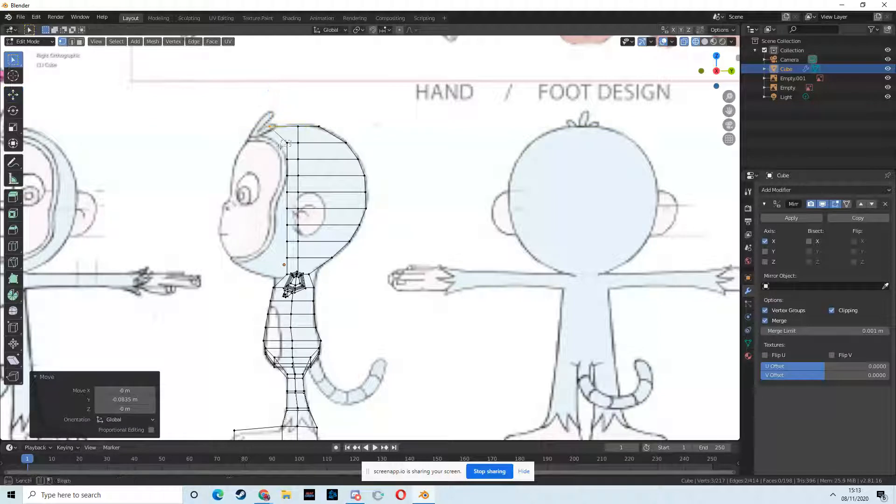
left_click(13, 95)
left_click_drag(324, 142, 283, 143)
Step: Move the front vertices of the third head row -0.237 m and the fourth row -0.251 m along Y
left_click(14, 65)
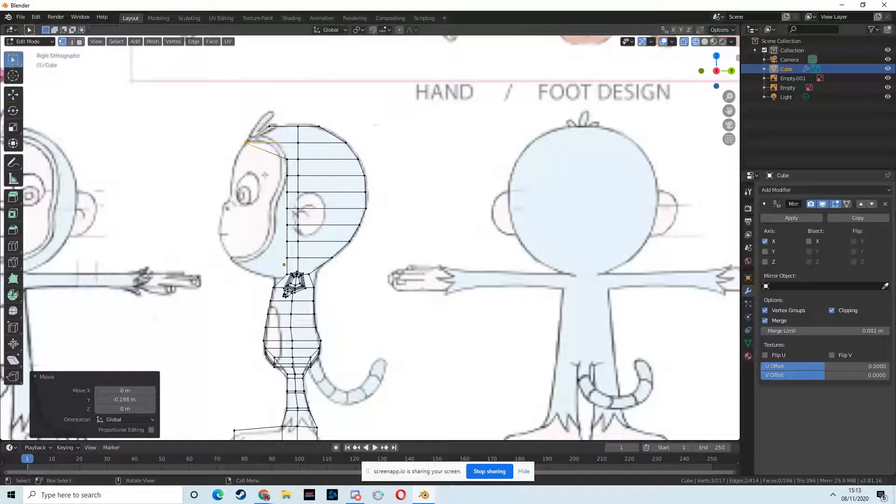
left_click(287, 159)
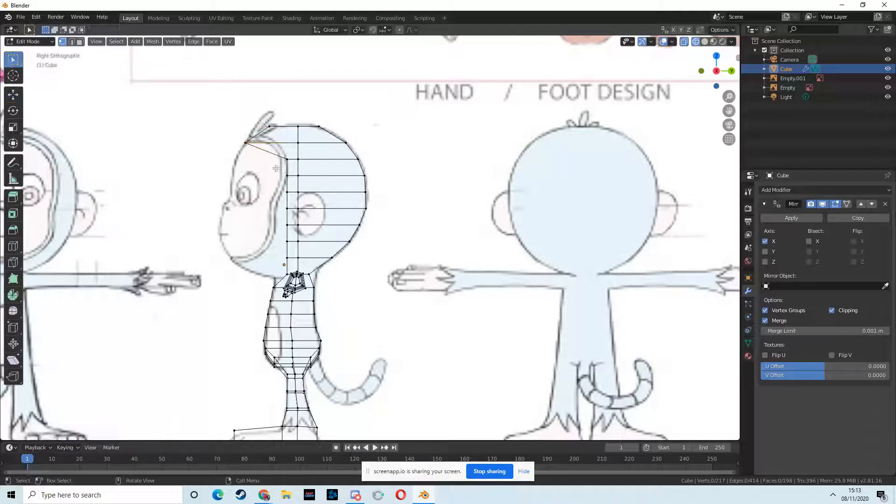
left_click(13, 95)
left_click_drag(322, 159, 86, 156)
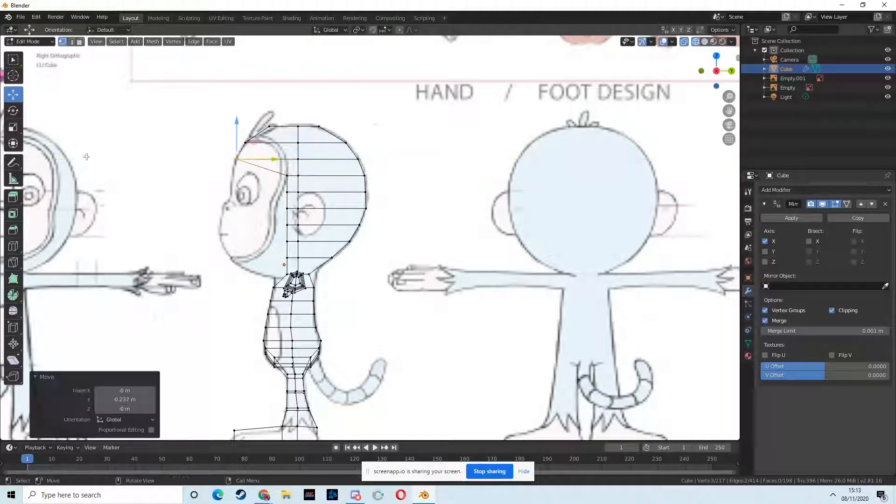
left_click(19, 65)
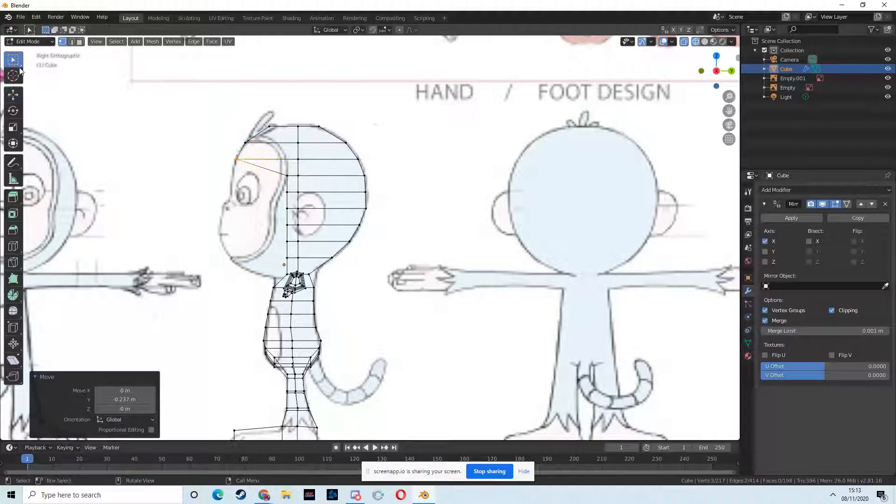
left_click(287, 175)
left_click(13, 95)
left_click_drag(328, 175, 272, 187)
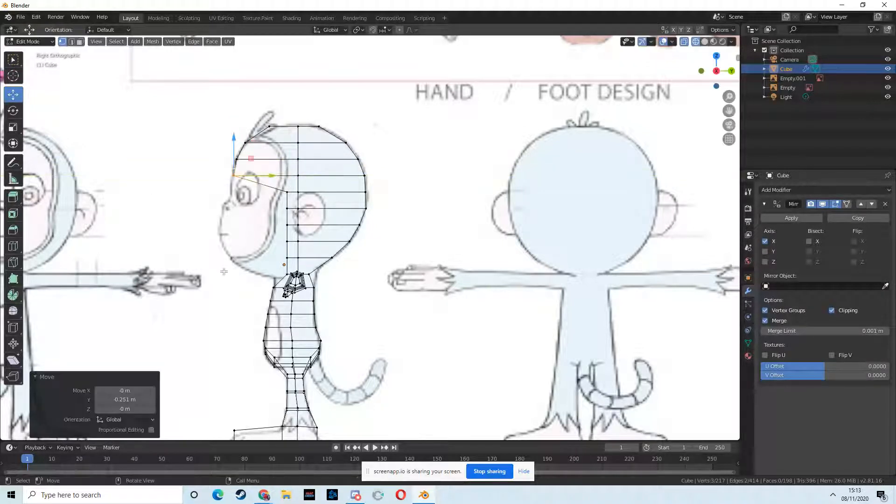
Step: Move the front vertices of the fifth head row -0.262 m along Y and the sixth row forward to the reference nose
left_click(19, 66)
left_click(288, 191)
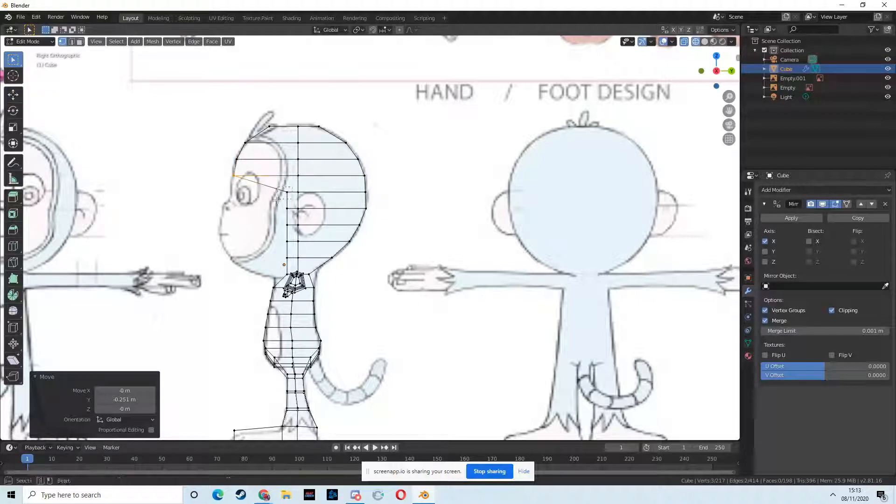
left_click(13, 95)
left_click_drag(315, 195, 272, 207)
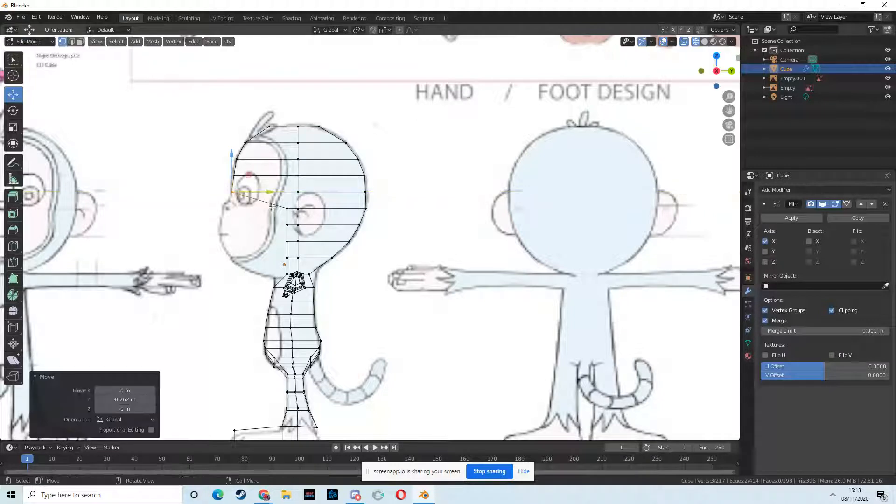
left_click(13, 59)
left_click(287, 208)
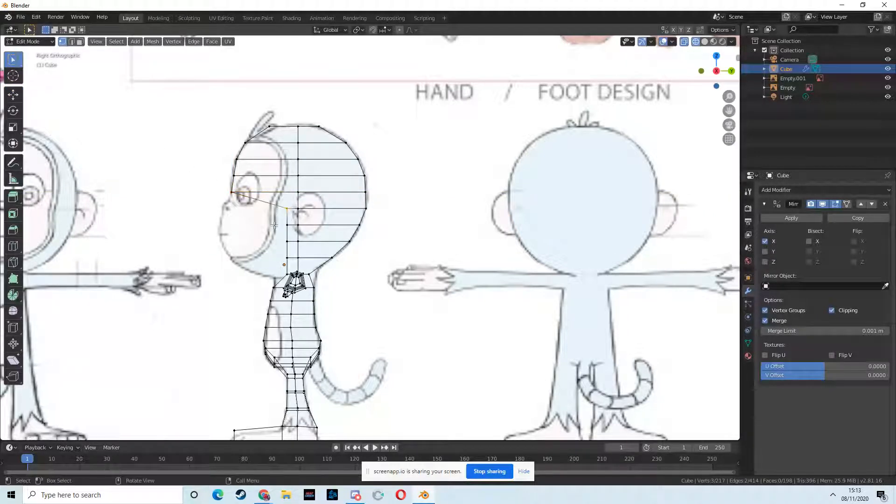
left_click(13, 94)
left_click_drag(319, 214, 252, 215)
Step: Move the front vertices of the seventh head row forward to the muzzle outline and the eighth row -0.308 m along Y
key("w")
left_click(256, 240)
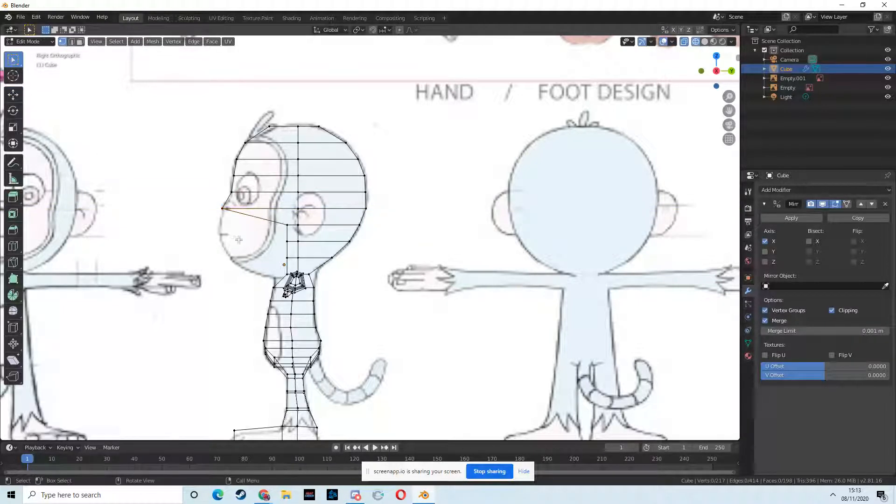
left_click_drag(286, 222, 269, 241)
left_click(13, 95)
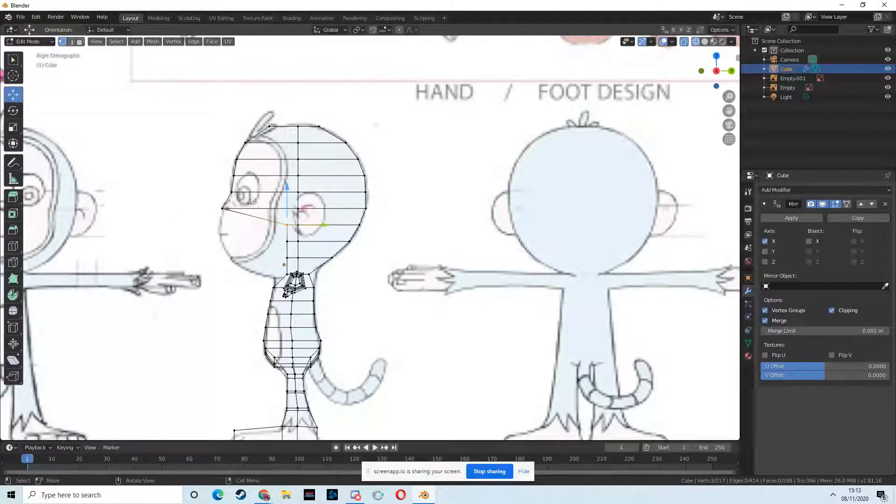
left_click_drag(324, 227, 258, 252)
key("w")
left_click(13, 95)
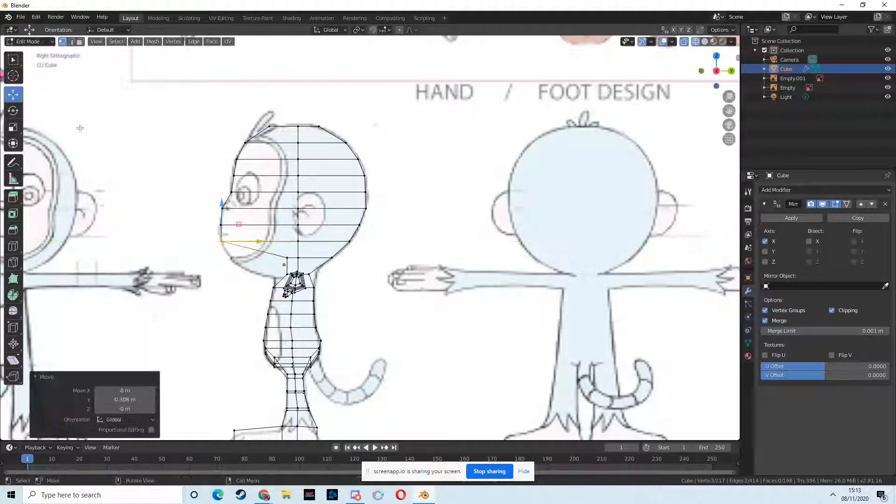
Step: Move the front vertices of the lowest head row -0.268 m along Y to the reference chin
left_click(13, 60)
left_click(287, 257)
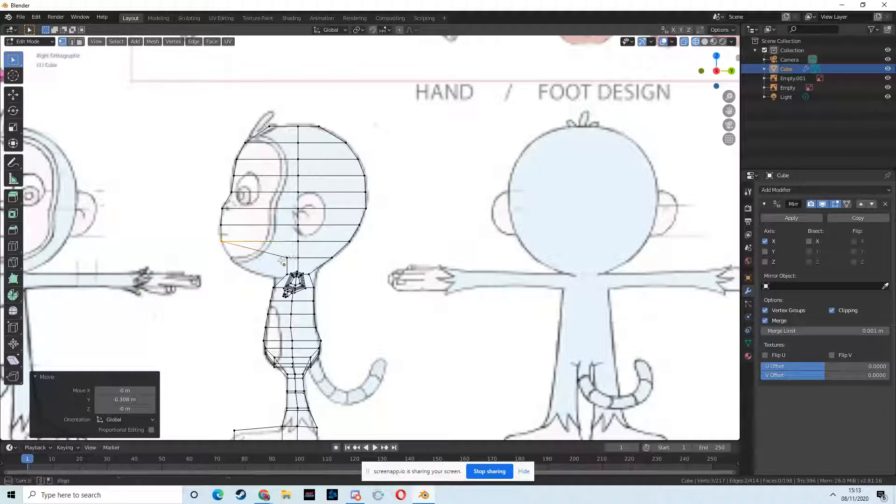
left_click(12, 94)
left_click_drag(323, 261, 268, 264)
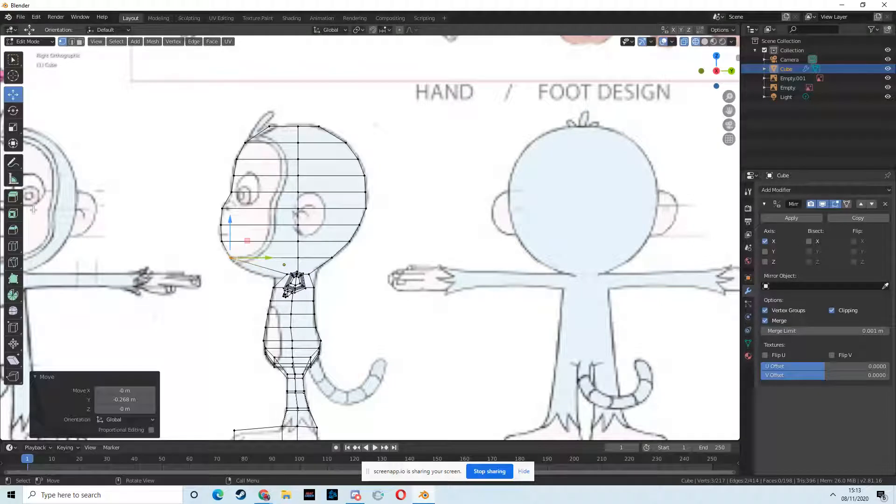
Step: Add a loop cut between the lowest head row and the neck, moving its front vertices -0.0879 m along Y
left_click(13, 246)
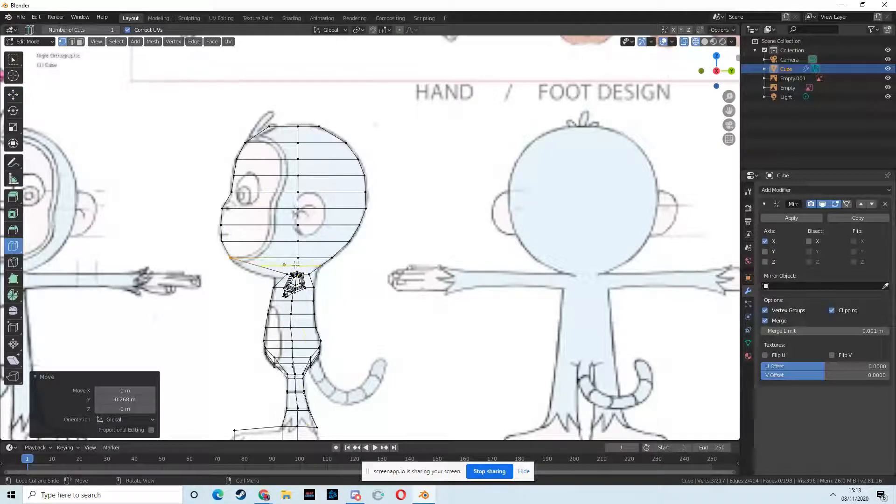
left_click(296, 264)
left_click(21, 60)
left_click_drag(264, 264, 204, 320)
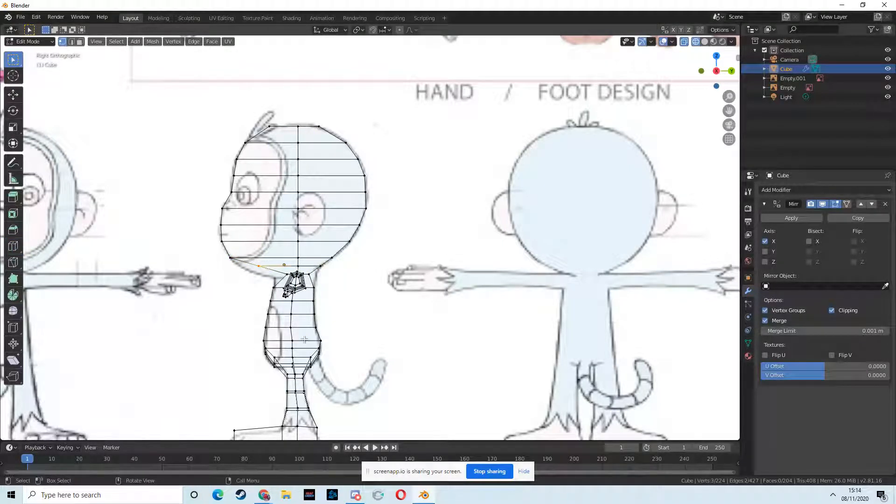
left_click(14, 95)
left_click_drag(297, 265, 278, 265)
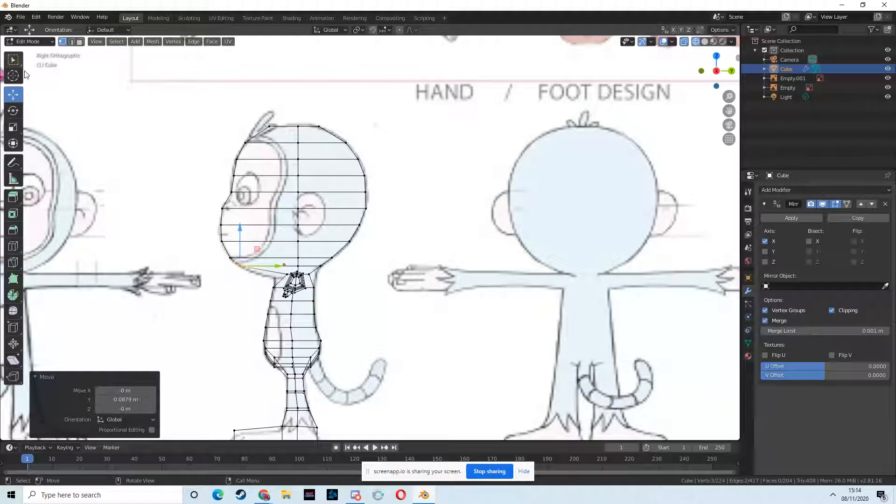
Step: Lower the front, middle and back vertices of the new loop along Z toward the reference jaw line
left_click(13, 59)
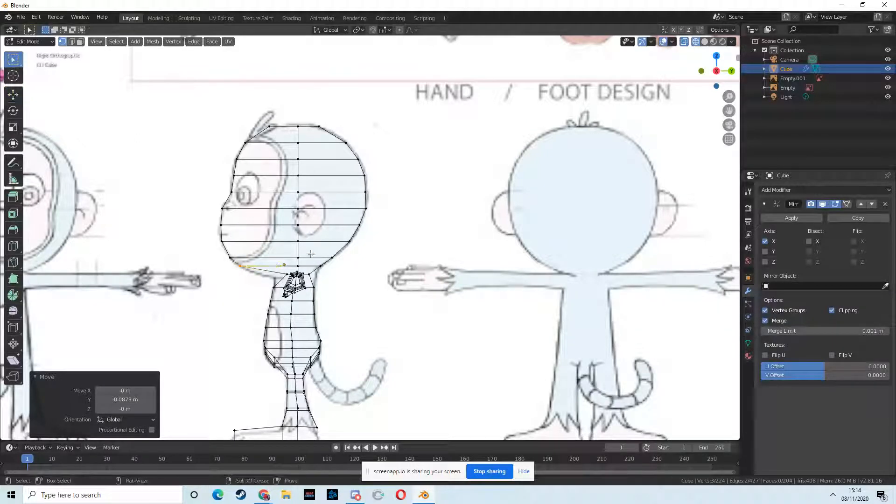
left_click(332, 272, "shift")
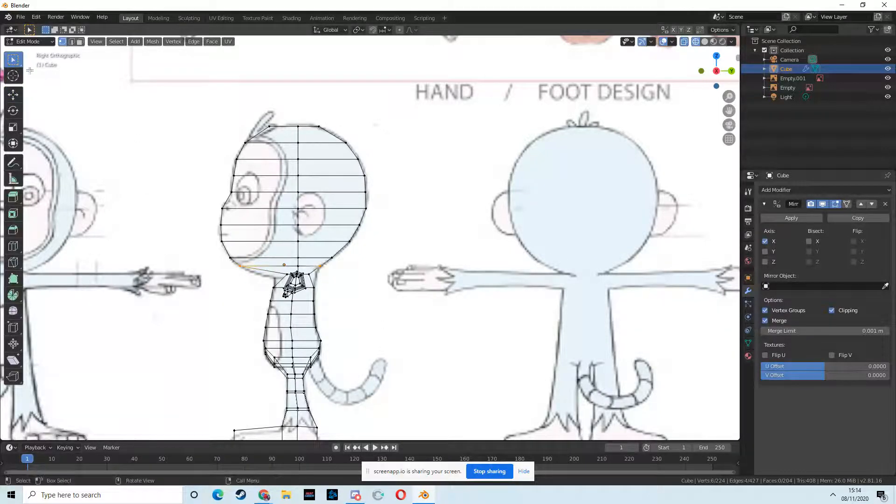
left_click(13, 94)
left_click_drag(279, 228, 282, 234)
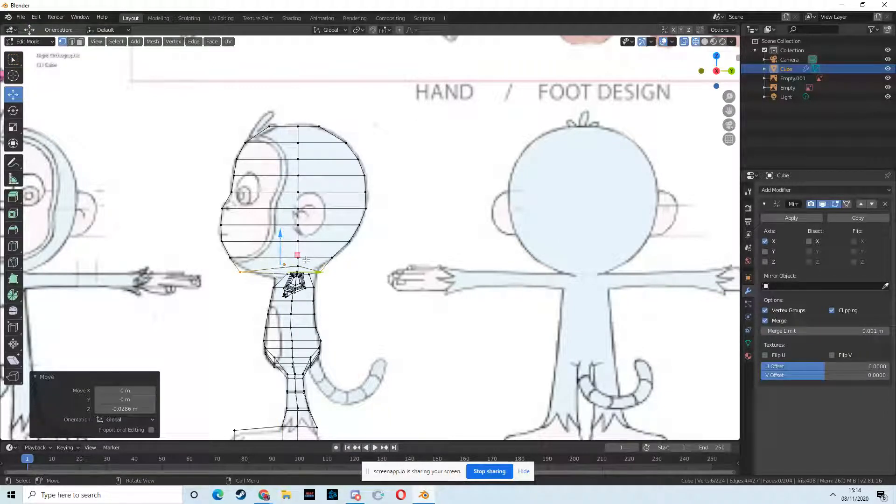
key("ctrl+z")
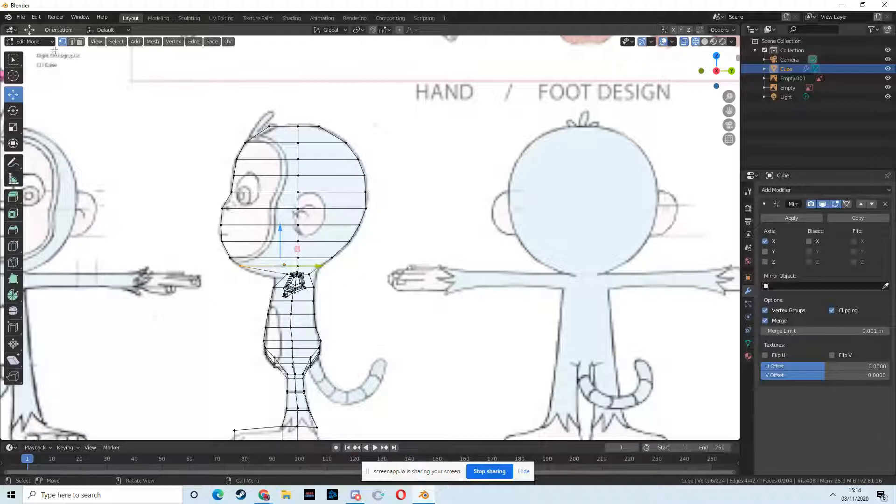
left_click(13, 60)
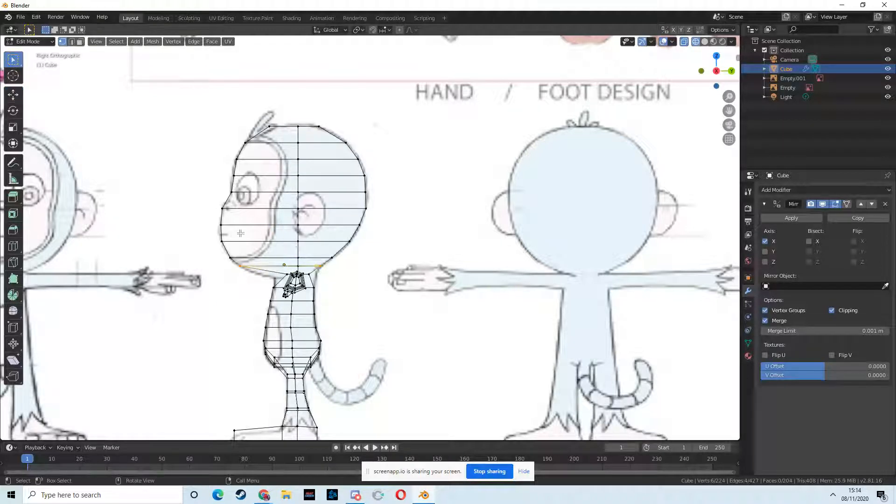
left_click(299, 266, "shift")
left_click(13, 94)
left_click_drag(285, 227, 290, 231)
left_click(13, 59)
key("alt+a")
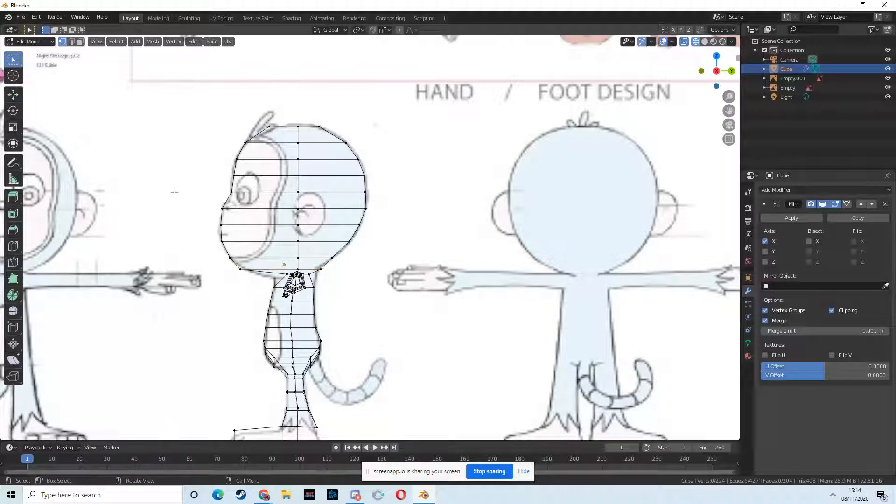
Step: Move the new loop's front vertices 0.0286 m and its back vertices -0.0176 m along Y to fit the head outline
left_click_drag(237, 267, 284, 267)
left_click(18, 96)
left_click(13, 59)
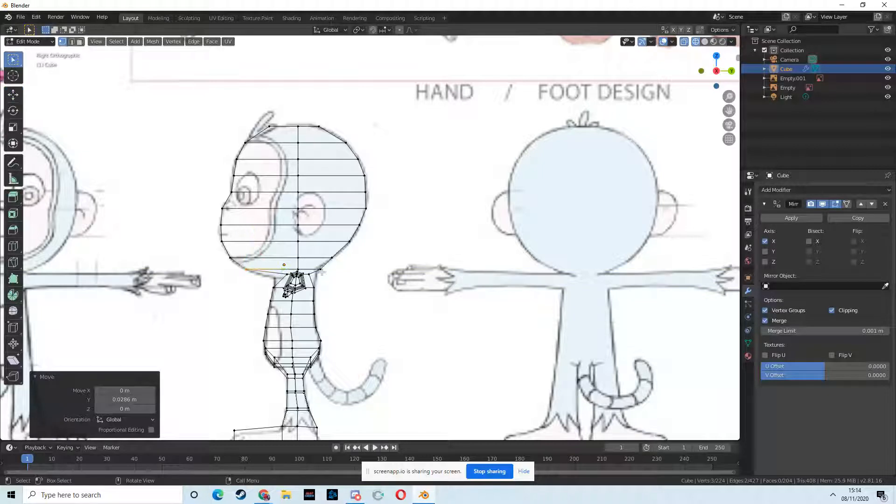
left_click(17, 97)
left_click_drag(357, 270, 354, 270)
Step: Display the monkey in solid shading and return it to Object Mode
middle_click_drag(354, 271, 705, 226)
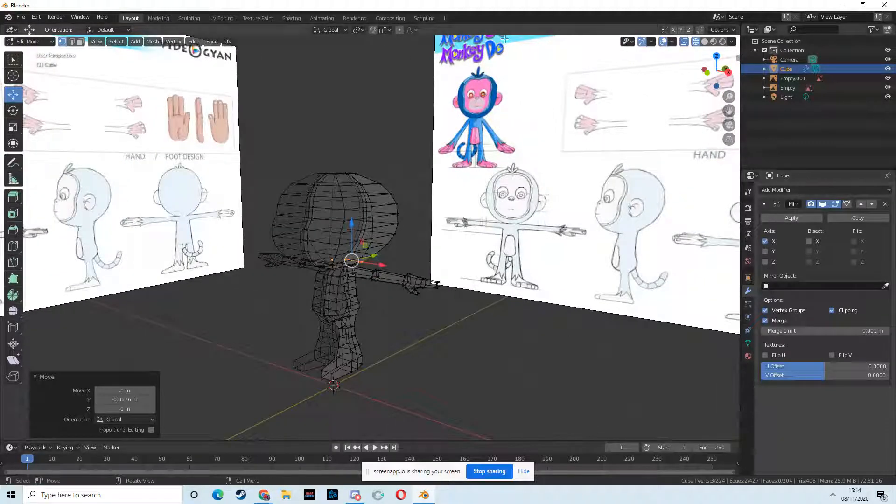
left_click(706, 41)
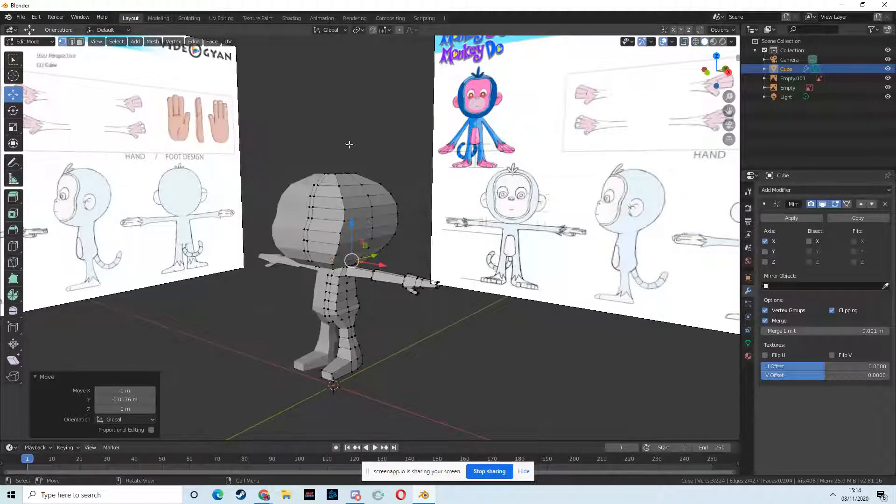
middle_click_drag(413, 192, 406, 190)
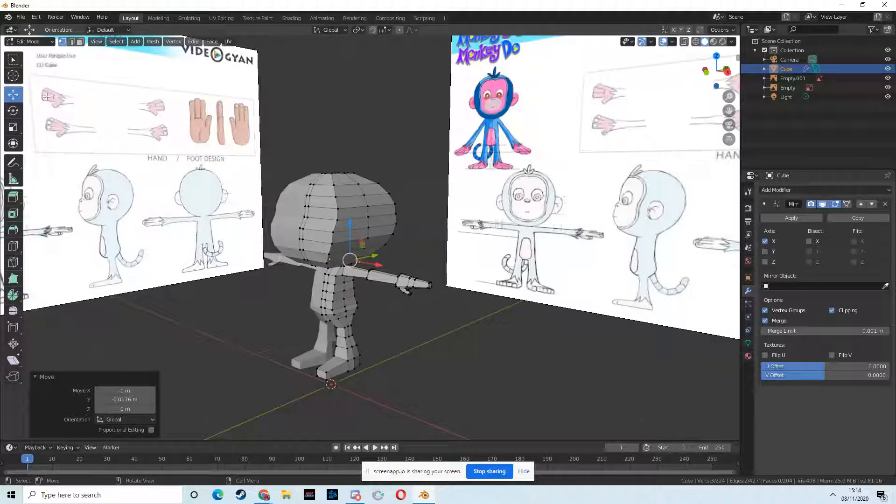
left_click(44, 41)
left_click(47, 53)
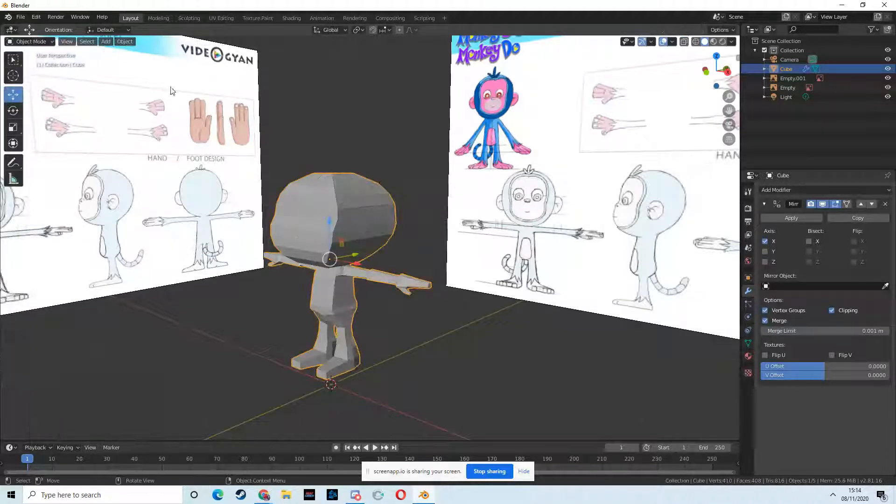
Step: Preview the monkey with a Subdivision Surface modifier and remove that modifier
left_click(774, 192)
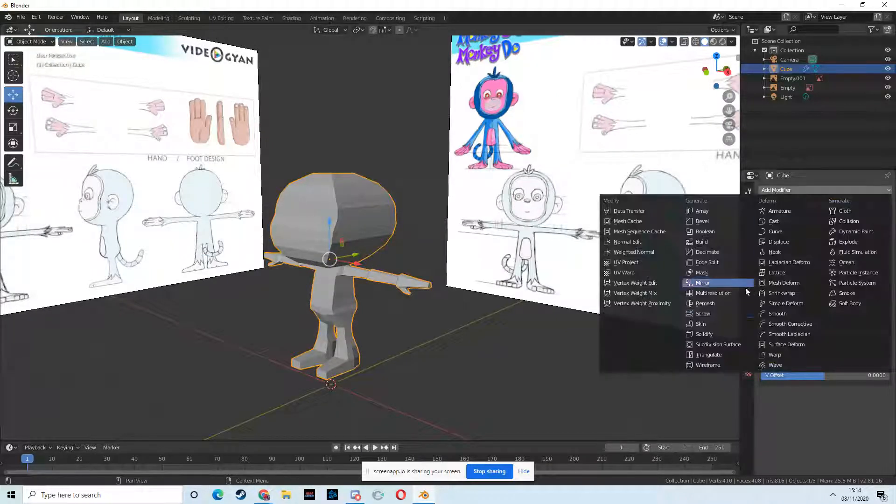
left_click(707, 342)
middle_click_drag(430, 316, 354, 350)
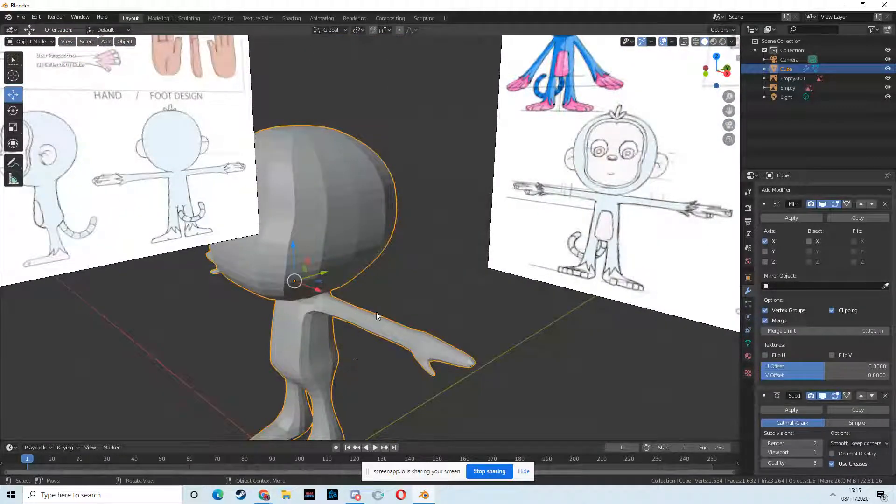
scroll(381, 326, "down", 3)
middle_click_drag(372, 302, 379, 306)
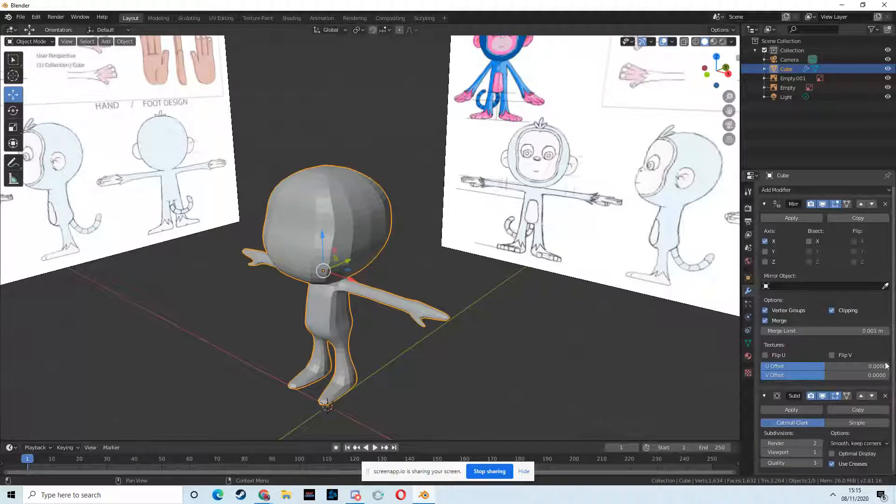
left_click(886, 396)
Step: Display the monkey in wireframe shading and put its mesh back into Edit Mode
scroll(452, 332, "up", 3)
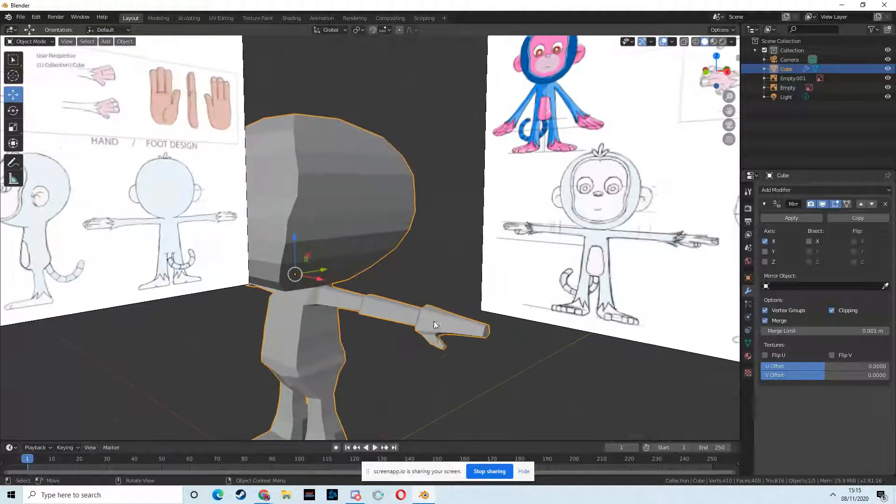
scroll(388, 334, "down", 1)
middle_click_drag(388, 334, 414, 335)
scroll(391, 351, "up", 1)
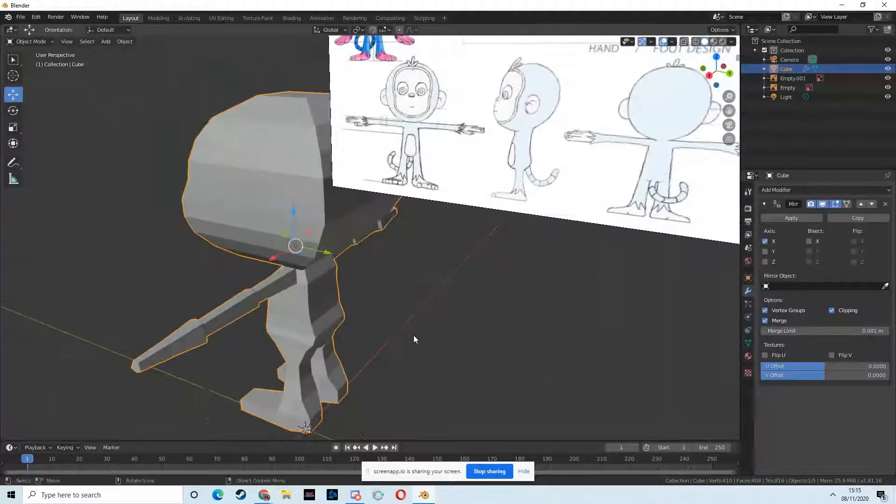
left_click(696, 41)
mouse_move(503, 330)
middle_mouse_down()
mouse_move(554, 309)
mouse_move(621, 320)
middle_mouse_up()
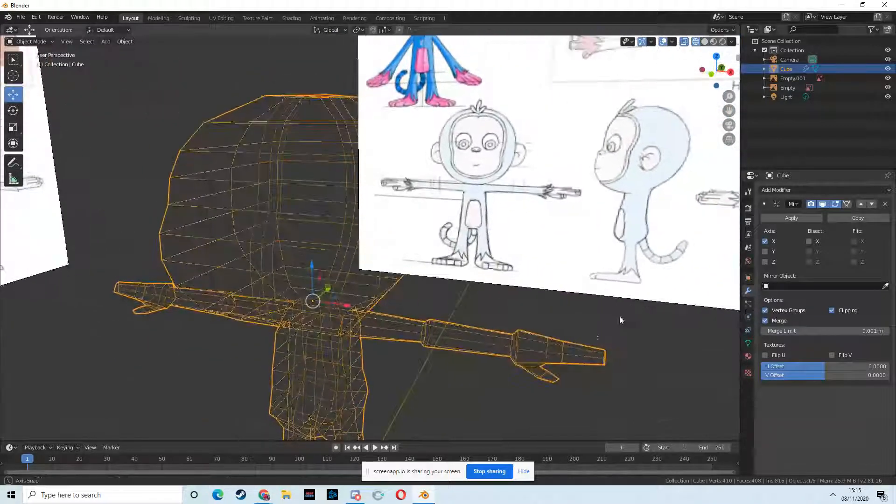
left_click_drag(432, 319, 462, 346)
key("ctrl+z")
left_click(43, 42)
left_click(29, 63)
Step: Try to scale the forearm section between the elbow and the wrist
left_click_drag(423, 313, 617, 394)
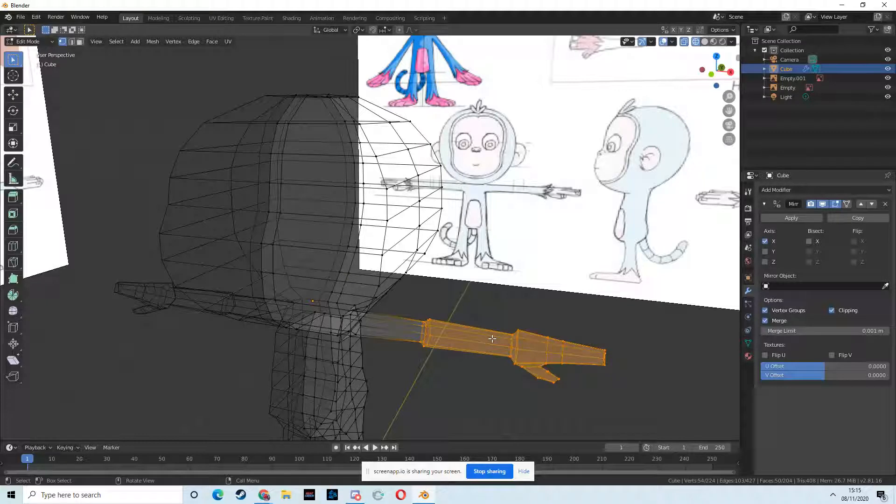
key("alt+a")
left_click_drag(419, 306, 513, 377)
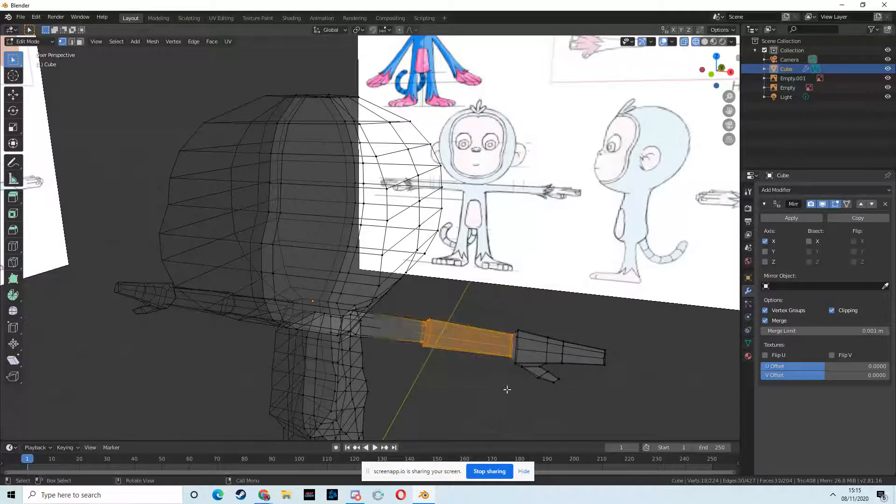
left_click(13, 127)
middle_click_drag(556, 350, 408, 319)
left_click_drag(403, 322, 416, 321)
key("ctrl+z")
middle_click_drag(423, 331, 415, 308)
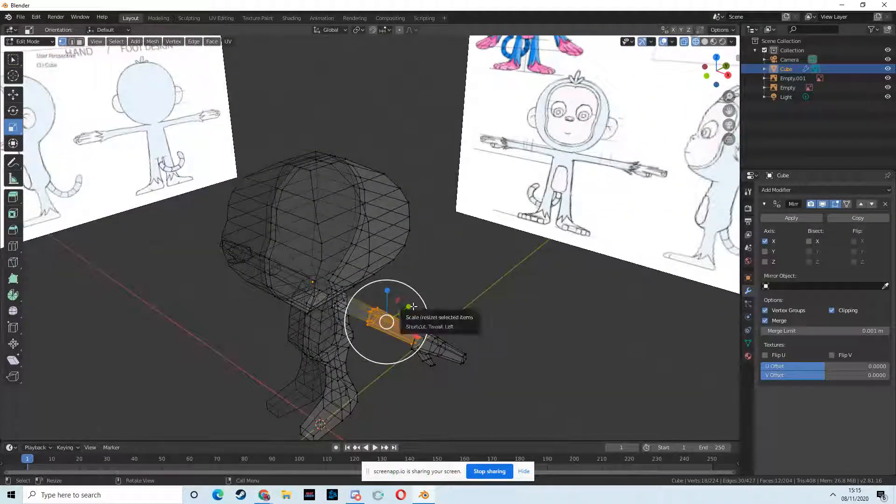
left_click_drag(413, 306, 428, 301)
key("ctrl+z")
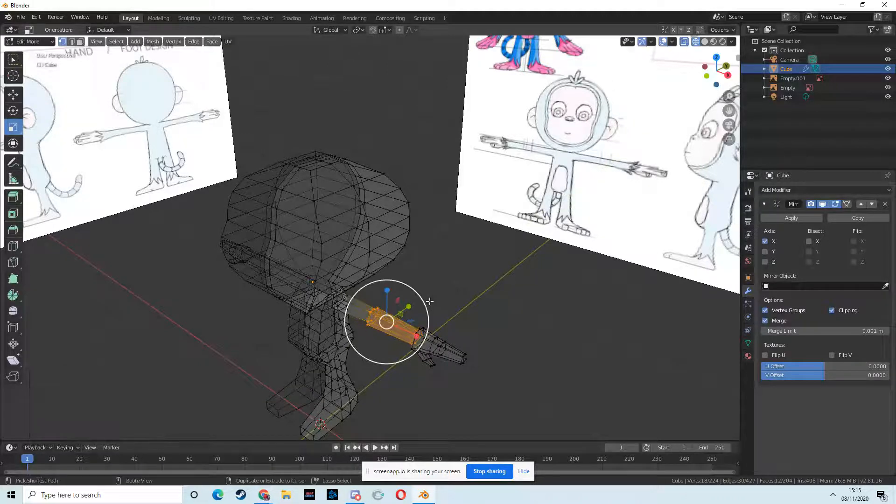
Step: Select the vertices at the elbow and scale that part of the arm
middle_click_drag(429, 302, 520, 366)
left_click(480, 310)
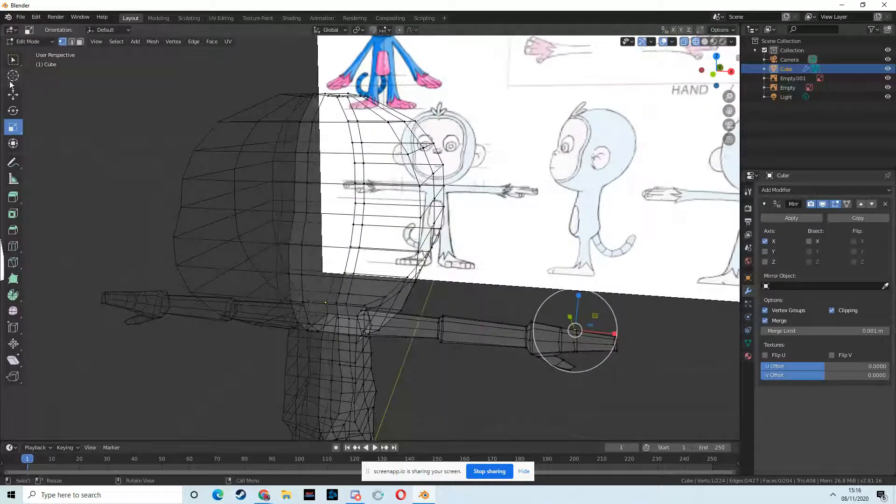
left_click(15, 63)
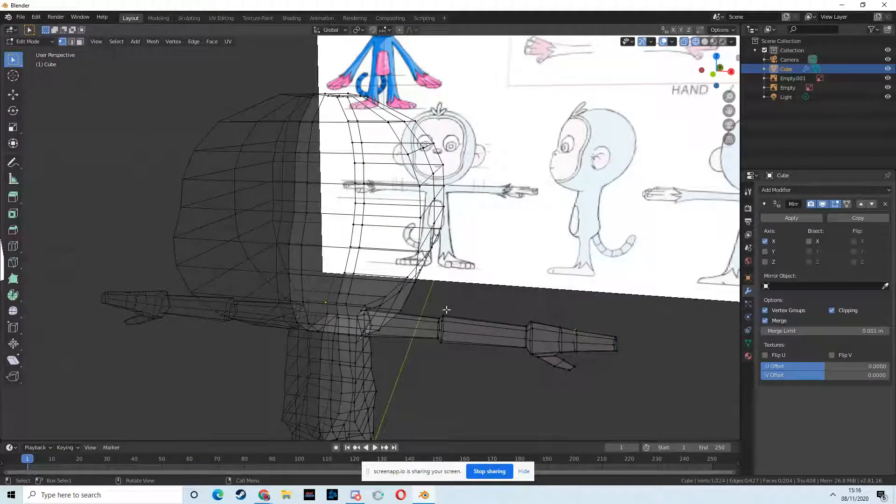
left_click_drag(452, 327, 468, 368)
mouse_move(455, 359)
middle_mouse_down()
mouse_move(480, 356)
mouse_move(477, 363)
mouse_move(466, 337)
mouse_move(475, 352)
mouse_move(426, 340)
mouse_move(426, 371)
mouse_move(463, 358)
middle_mouse_up()
left_click(15, 126)
middle_click_drag(379, 333, 358, 345)
left_click_drag(405, 337, 388, 314)
middle_click_drag(389, 315, 379, 349)
left_click(448, 295)
Step: Add a Subdivision Surface modifier after the mirror and display the mesh in solid shading
middle_click_drag(449, 297, 328, 361)
middle_click_drag(520, 303, 607, 262)
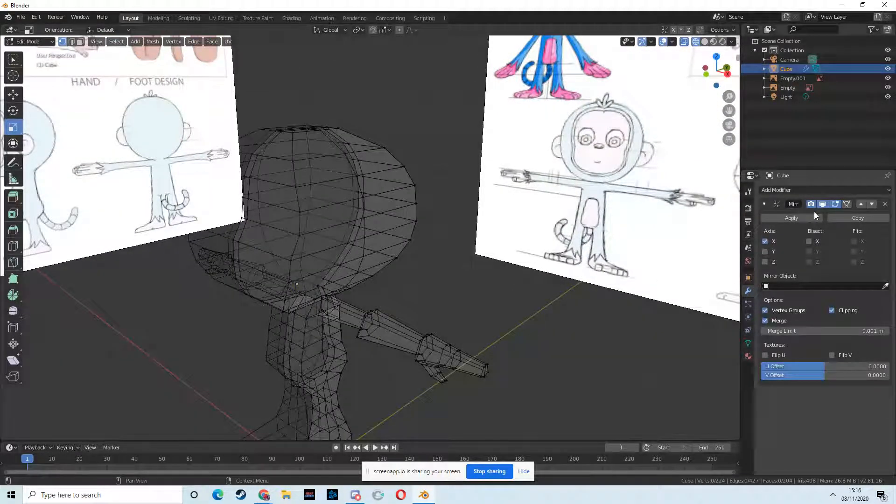
left_click(875, 190)
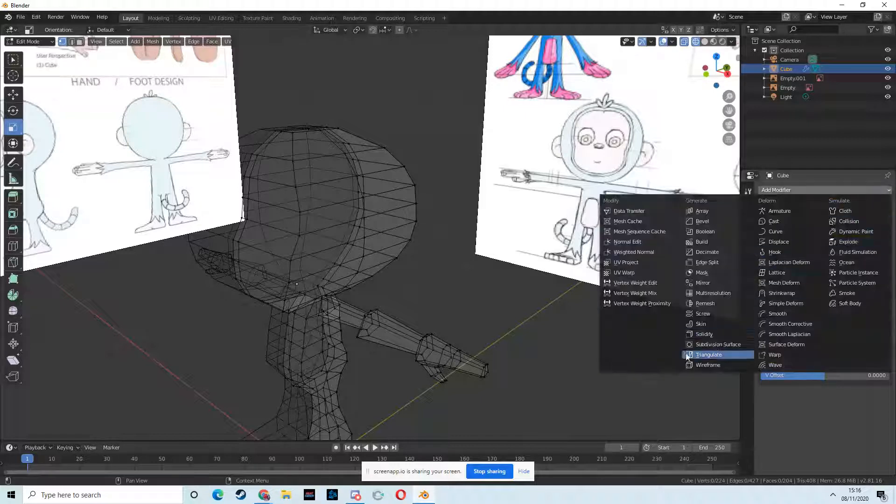
left_click(705, 345)
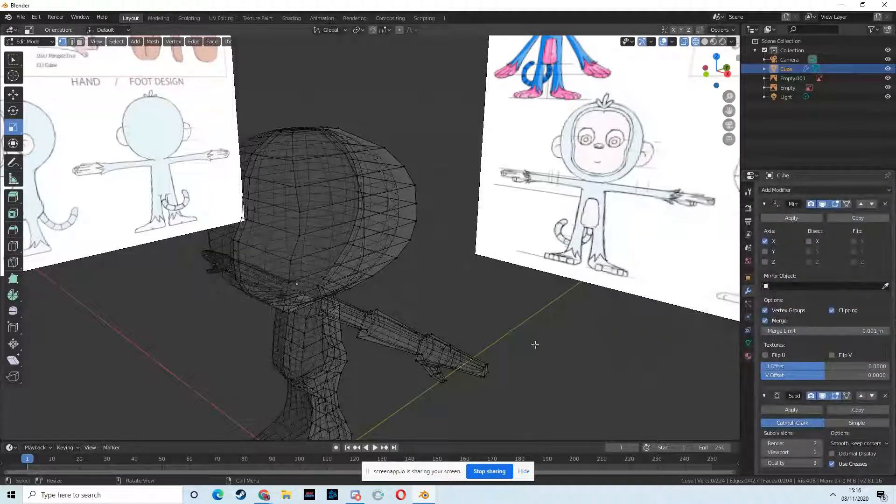
left_click(704, 42)
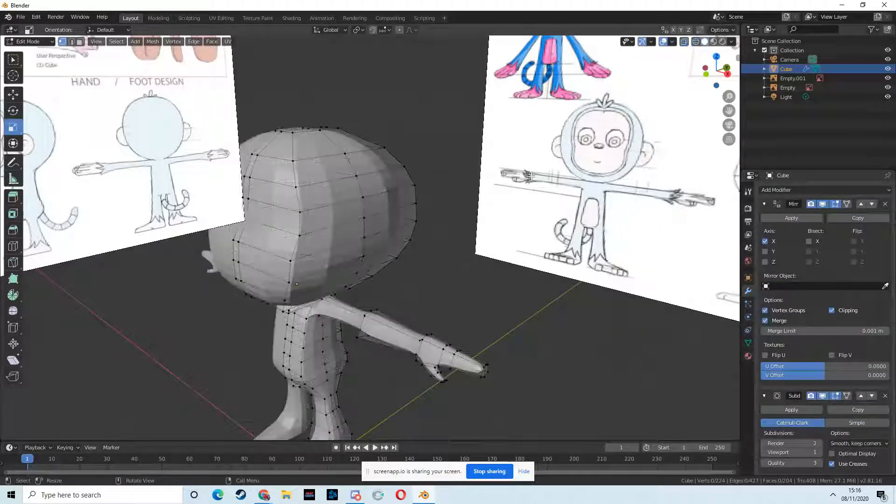
Step: In edge selection mode, raise the edge on top of the elbow 0.02 m along Z
middle_click_drag(343, 327, 409, 358)
scroll(408, 360, "up", 1)
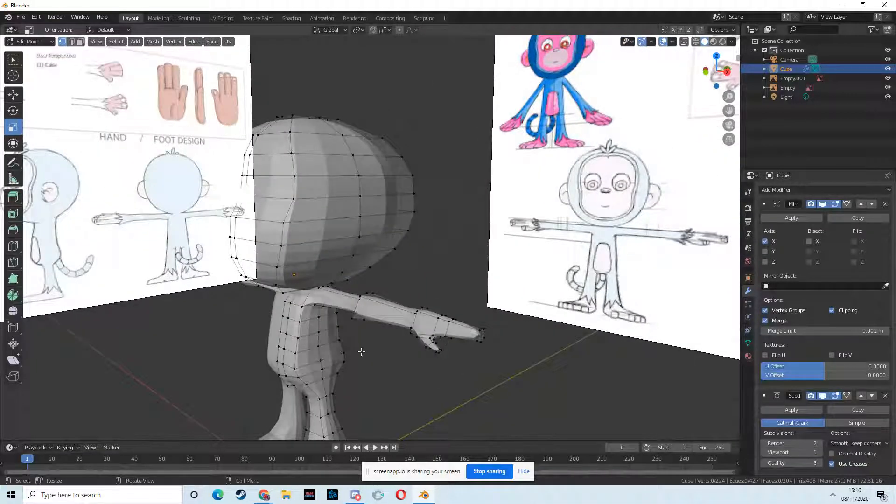
scroll(363, 353, "up", 1)
mouse_move(378, 364)
middle_mouse_down()
mouse_move(466, 374)
mouse_move(371, 368)
middle_mouse_up()
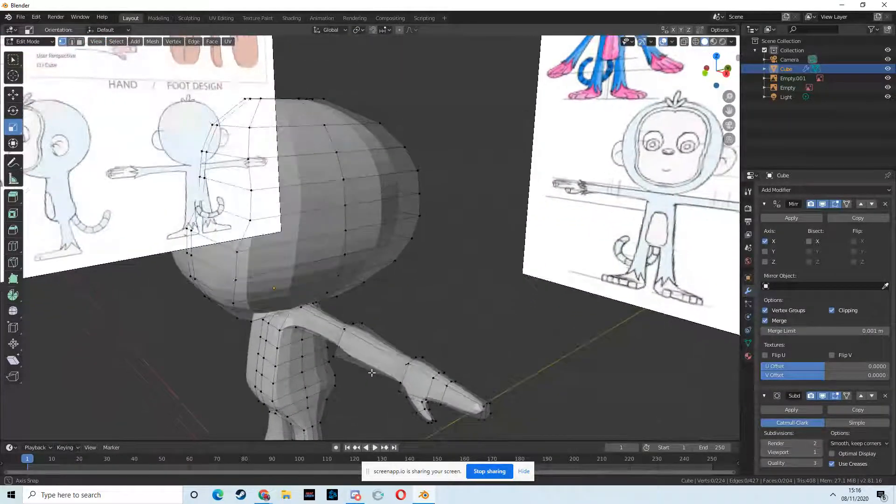
left_click(71, 42)
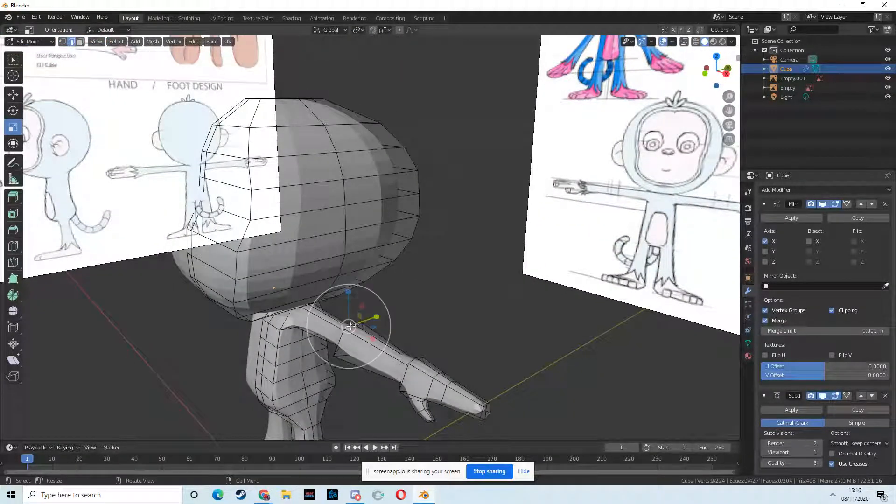
left_click(19, 101)
left_click_drag(347, 291, 352, 287)
Step: Move the edge on the underside of the forearm -0.00924 m along Z
middle_click_drag(352, 286, 390, 283)
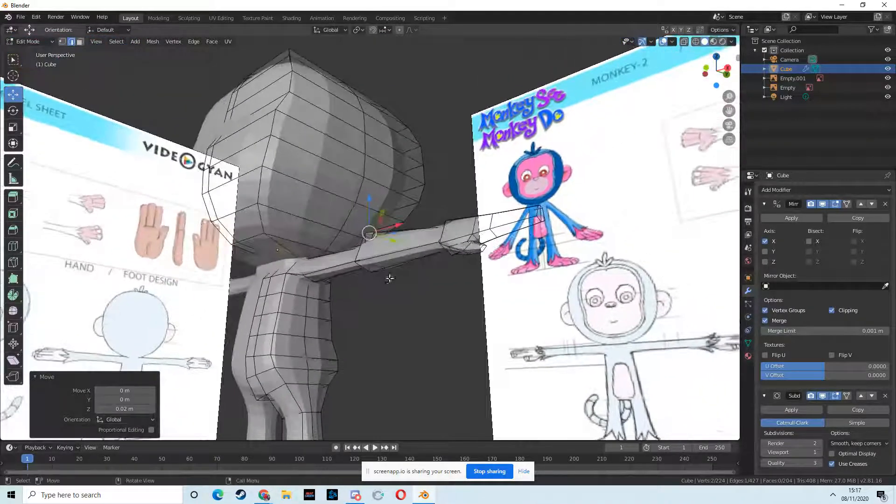
left_click(376, 282)
left_click_drag(406, 232, 406, 238)
middle_click_drag(411, 294, 399, 211)
middle_click_drag(410, 272, 413, 266)
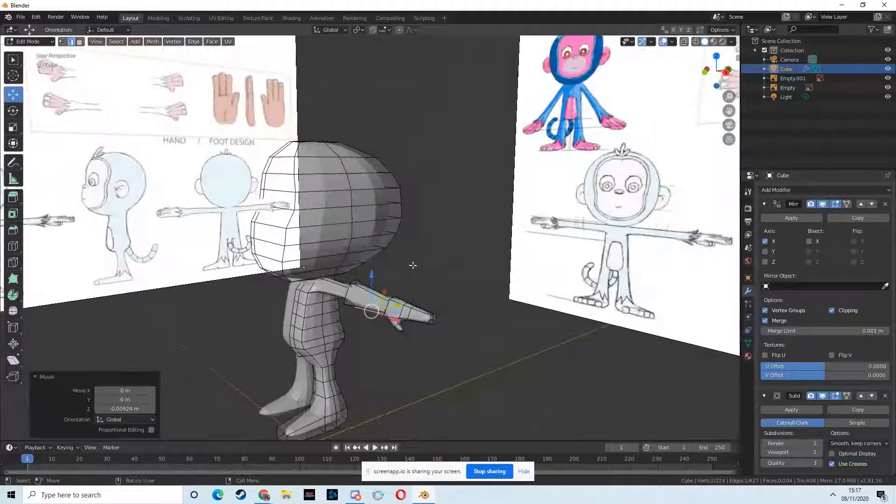
Step: Return the monkey to Object Mode and inspect the smoothed body and arms
left_click(50, 43)
left_click(28, 35)
middle_click_drag(358, 265, 378, 352)
middle_click_drag(395, 307, 384, 302)
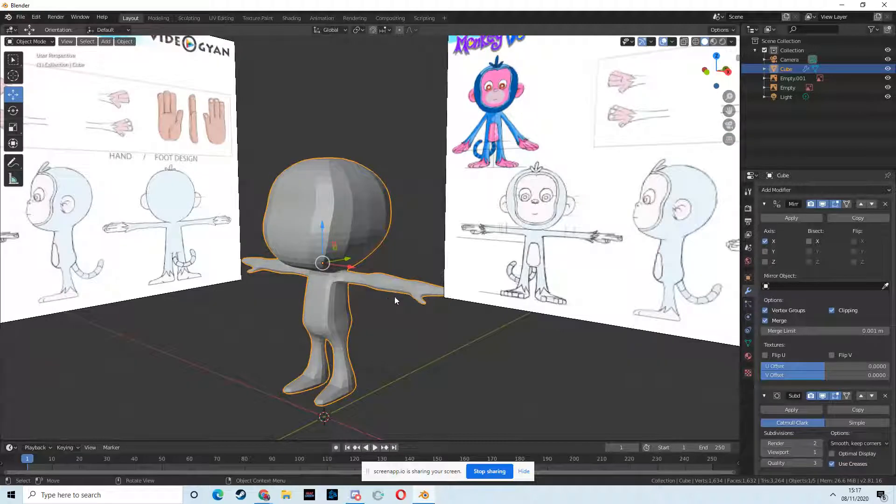
mouse_move(544, 300)
middle_mouse_down()
mouse_move(596, 316)
mouse_move(576, 324)
mouse_move(523, 301)
mouse_move(545, 299)
mouse_move(542, 271)
mouse_move(545, 299)
middle_mouse_up()
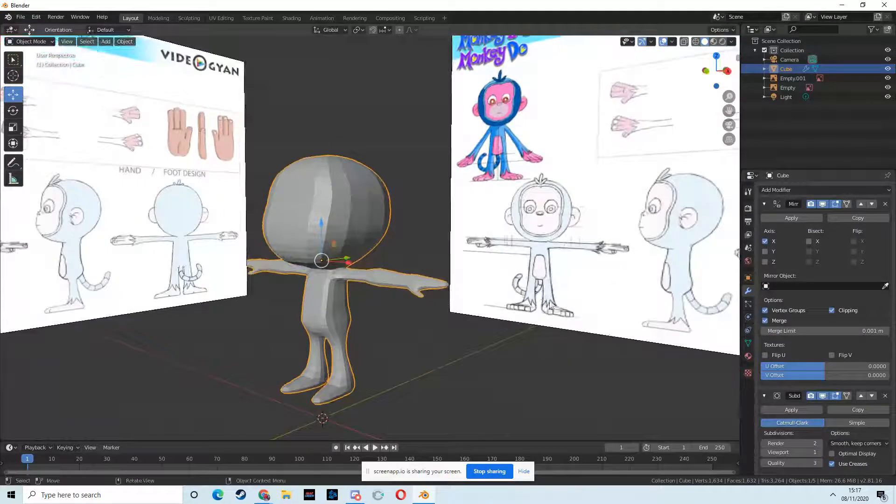
mouse_move(265, 496)
left_click(252, 455)
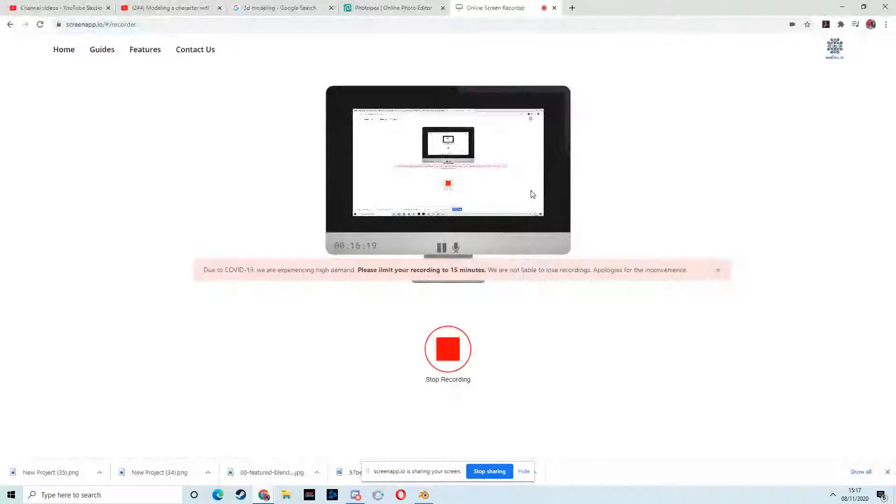
left_click(842, 7)
middle_click_drag(336, 309, 347, 299)
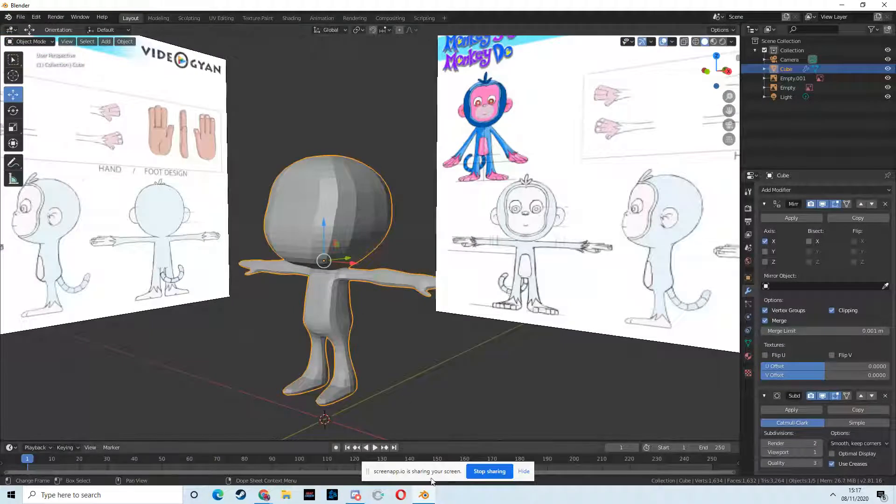
mouse_move(265, 497)
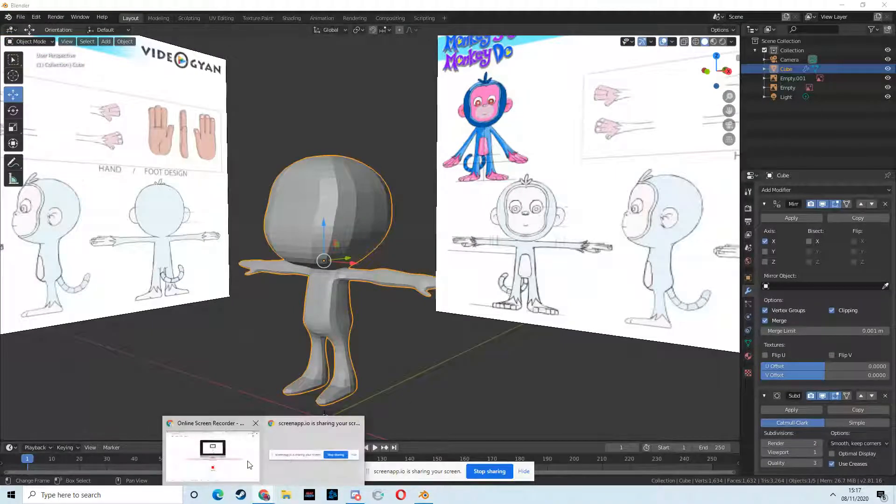